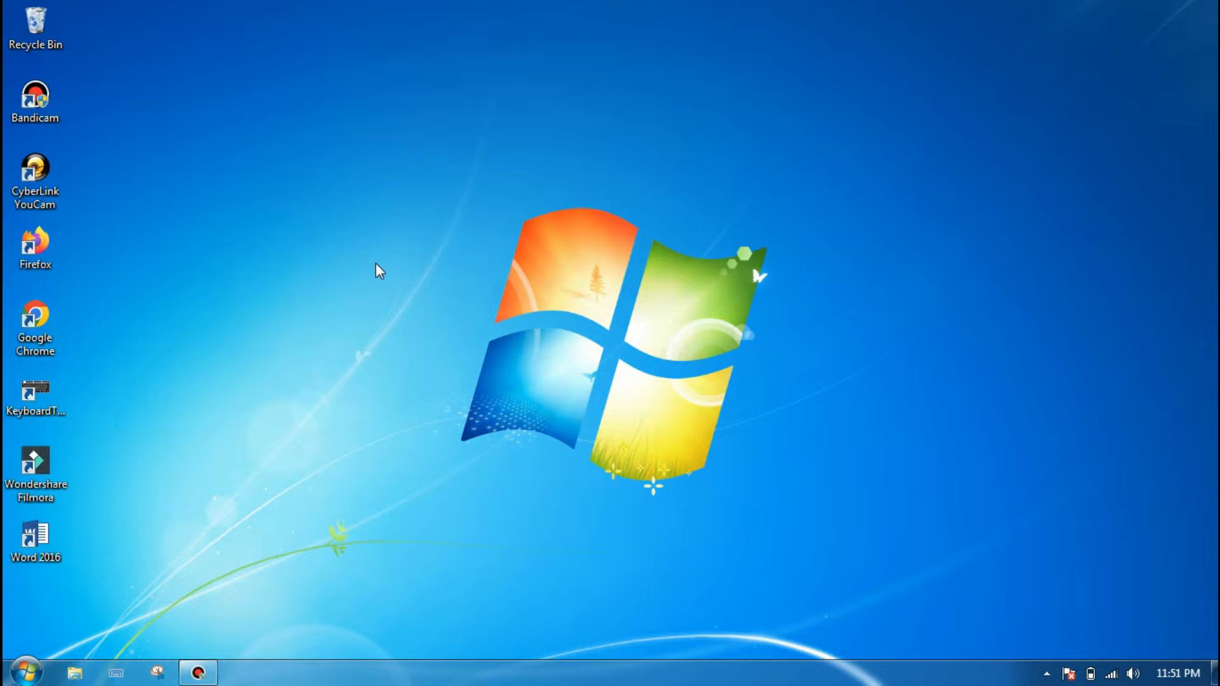
Step: Open Word with a blank document and enter the title "SURAT IZIN ORANG TUA"
double_click(35, 541)
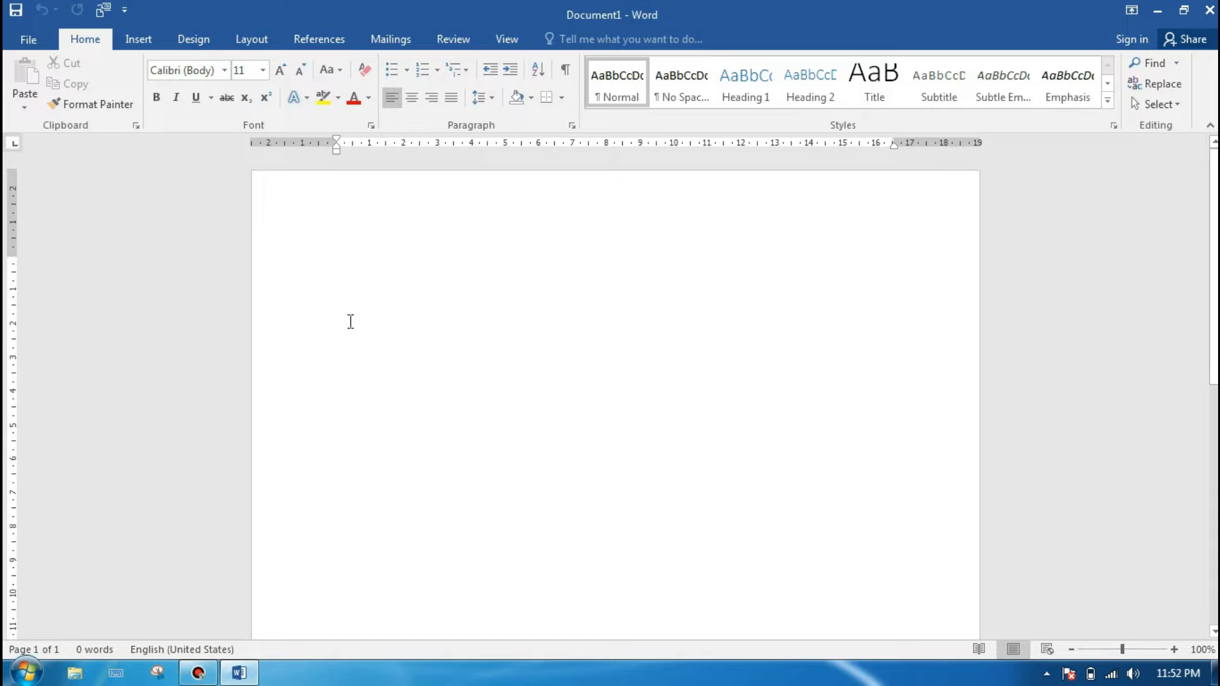
text(SURAT)
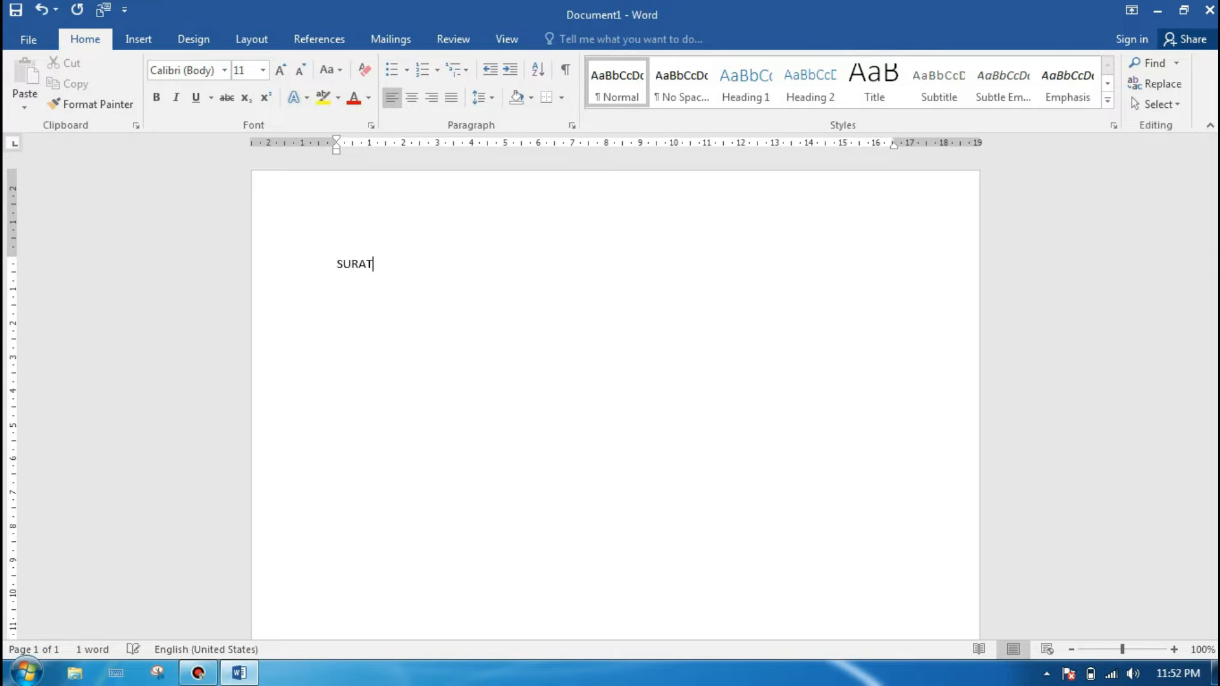
text( IZIN OR)
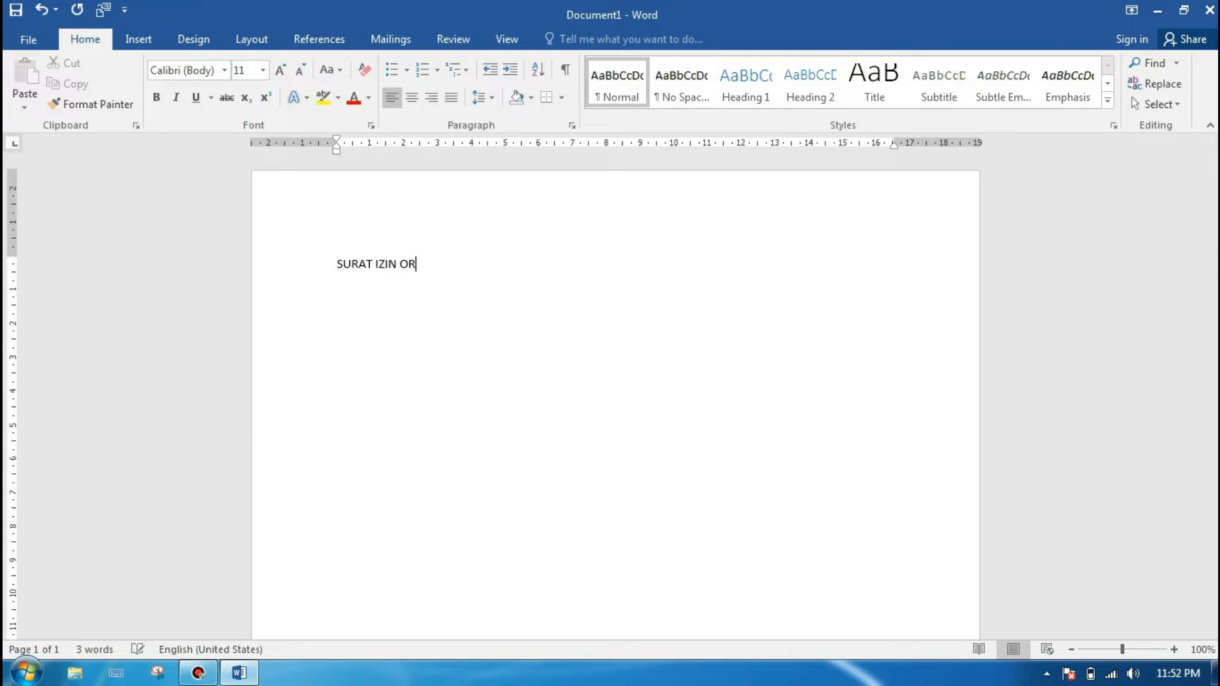
text(ANG TUA)
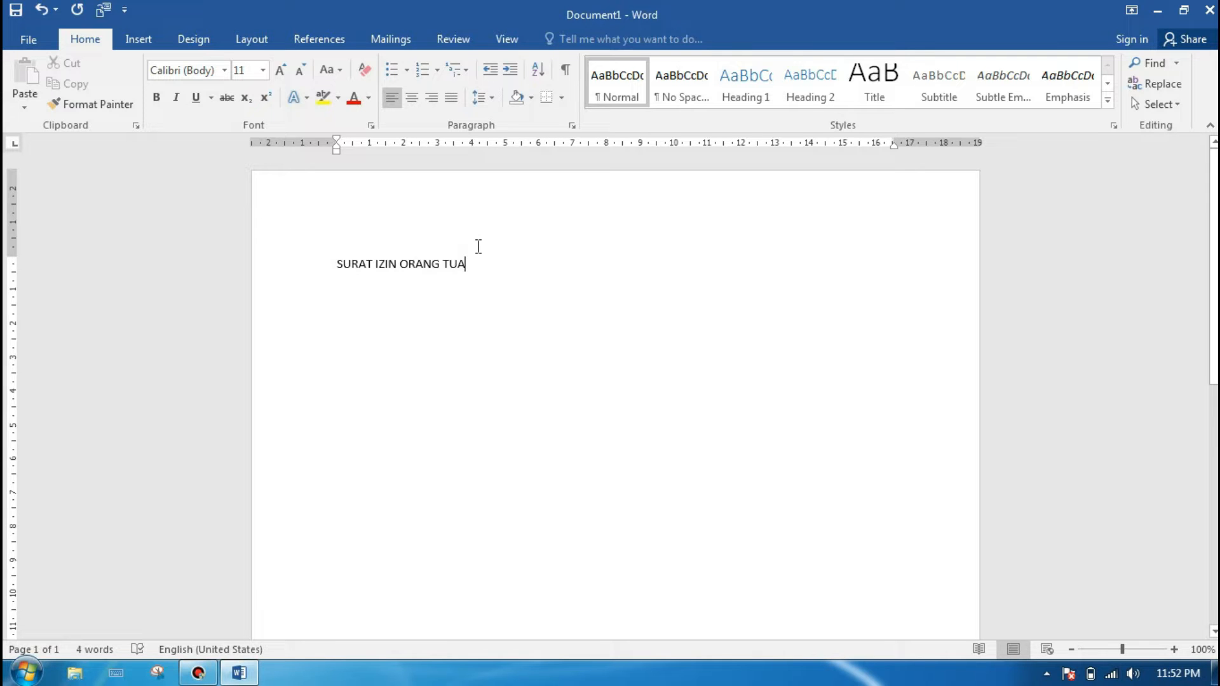
Step: Centre the title and set its font to Times New Roman, size 14
drag(476, 260, 310, 267)
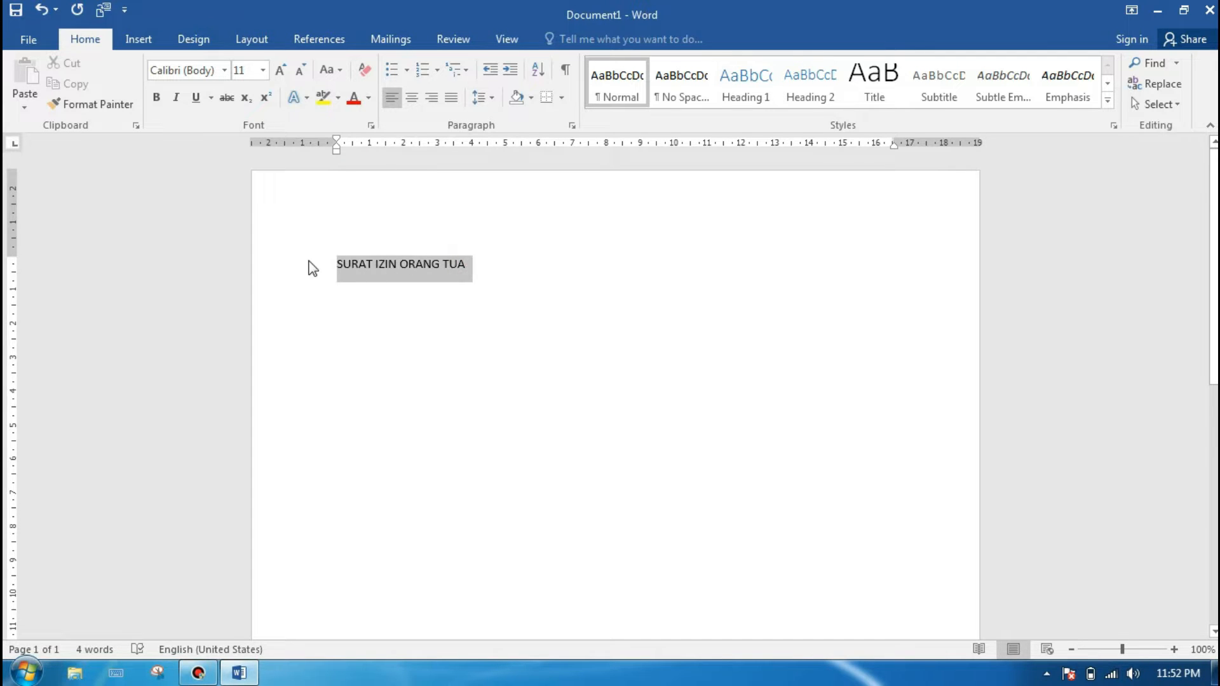
click(411, 100)
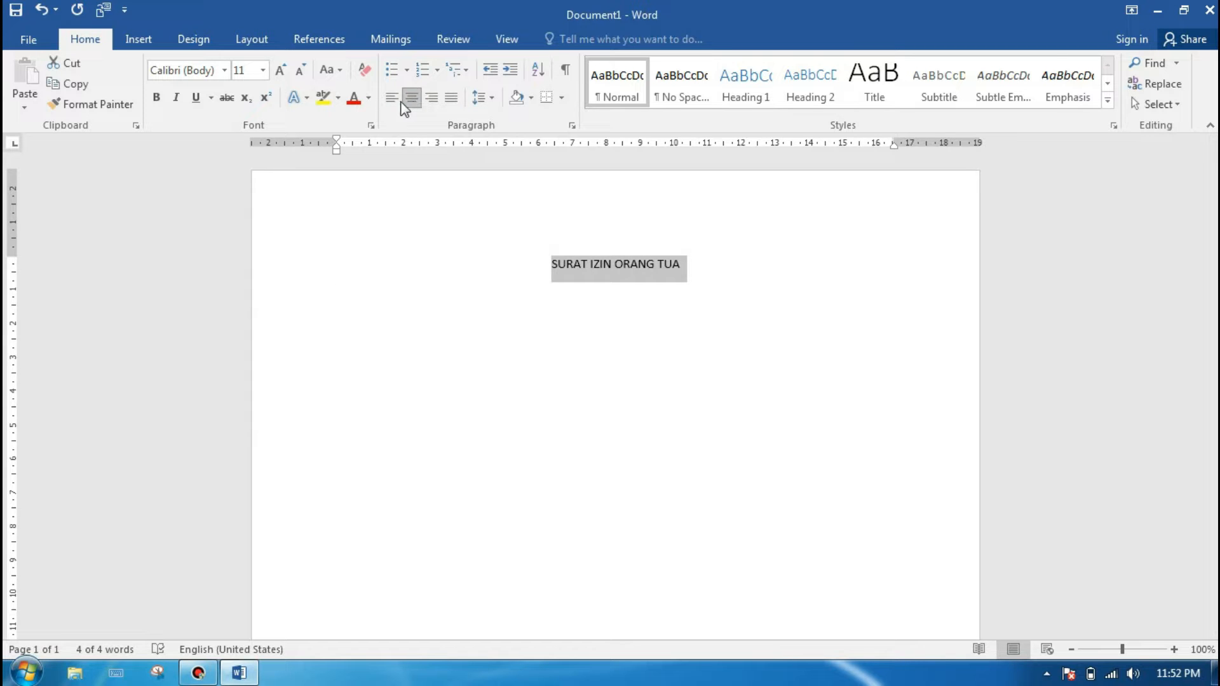
click(224, 72)
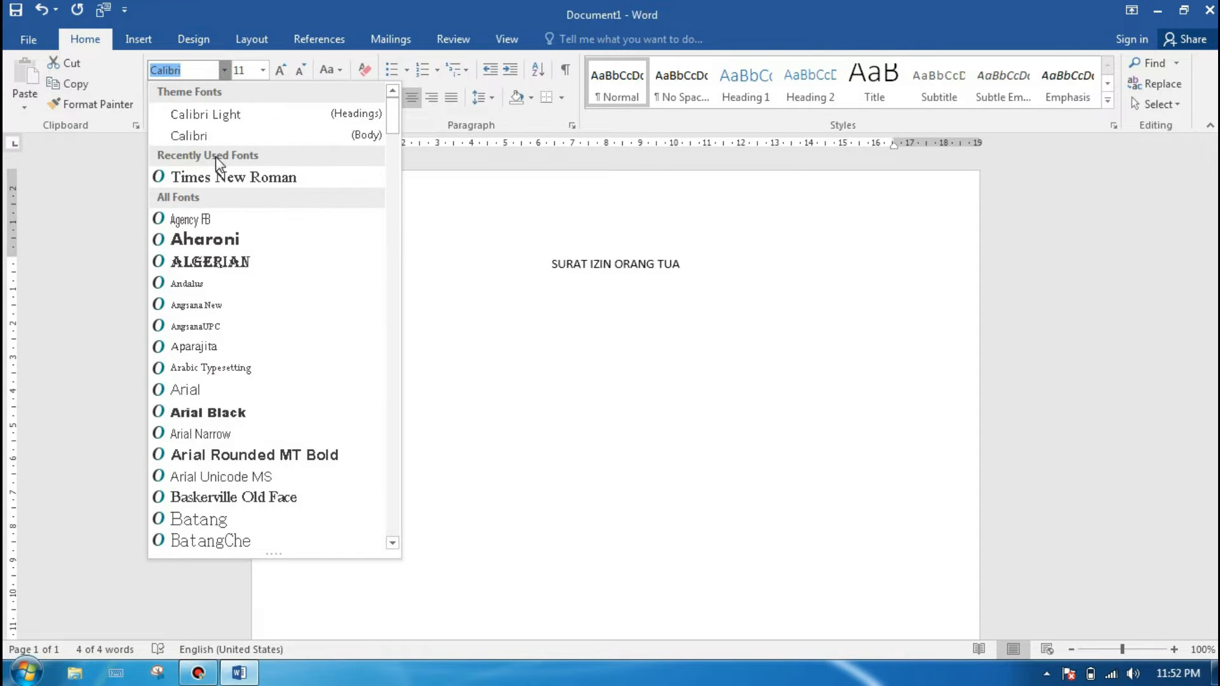
click(215, 176)
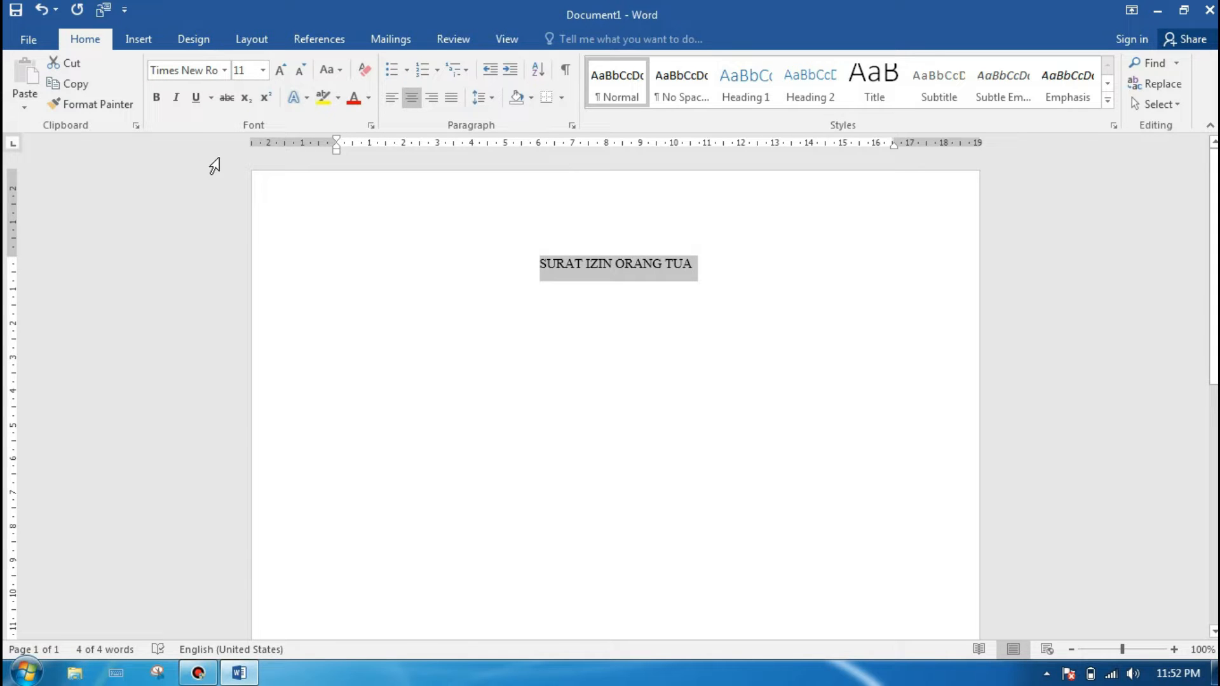
click(262, 72)
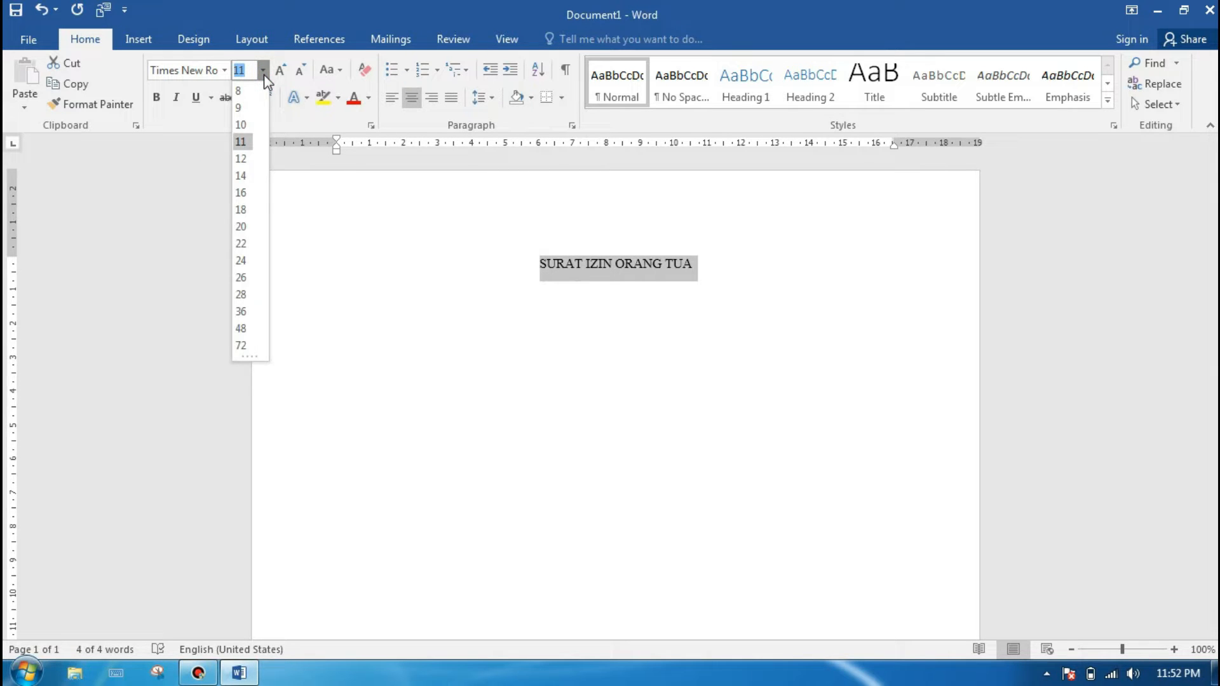
click(245, 176)
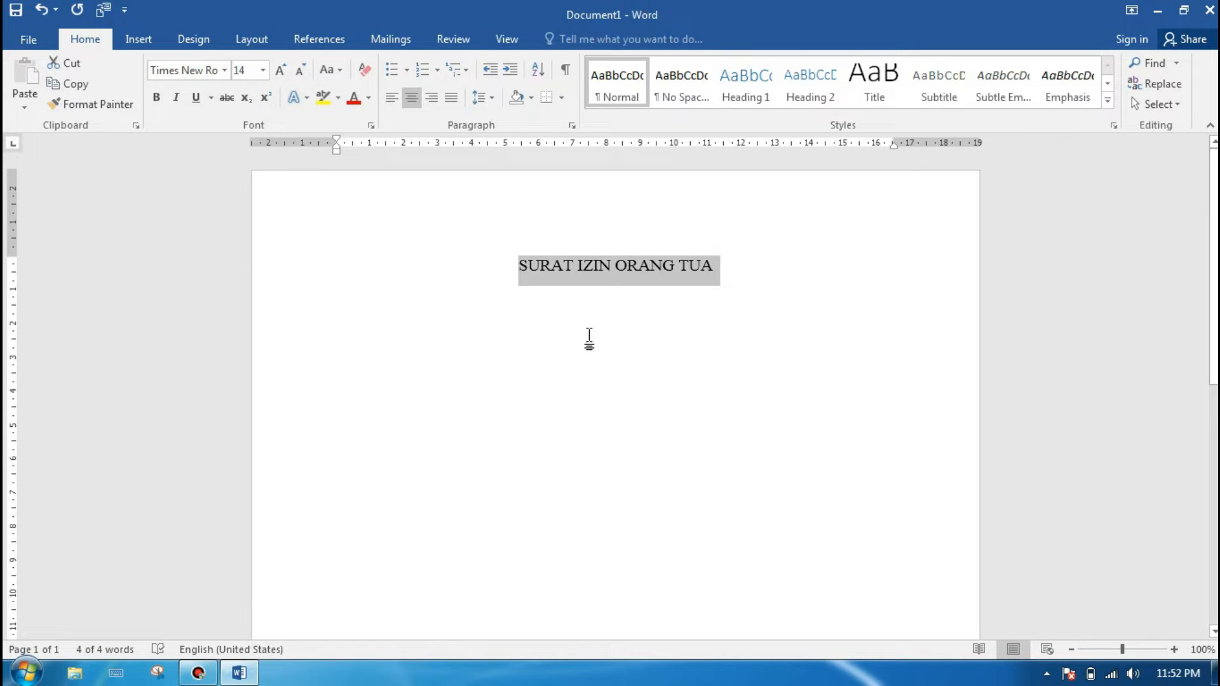
Step: Make the title bold and underlined, and start a new line below it
click(157, 100)
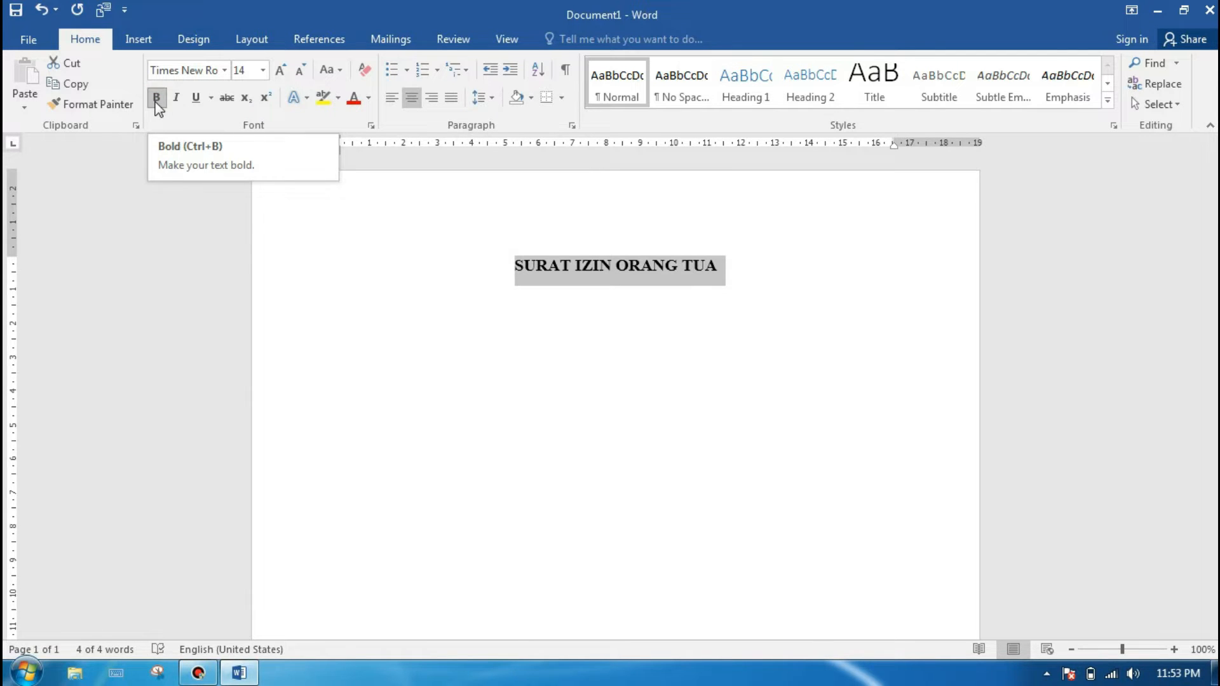
click(196, 101)
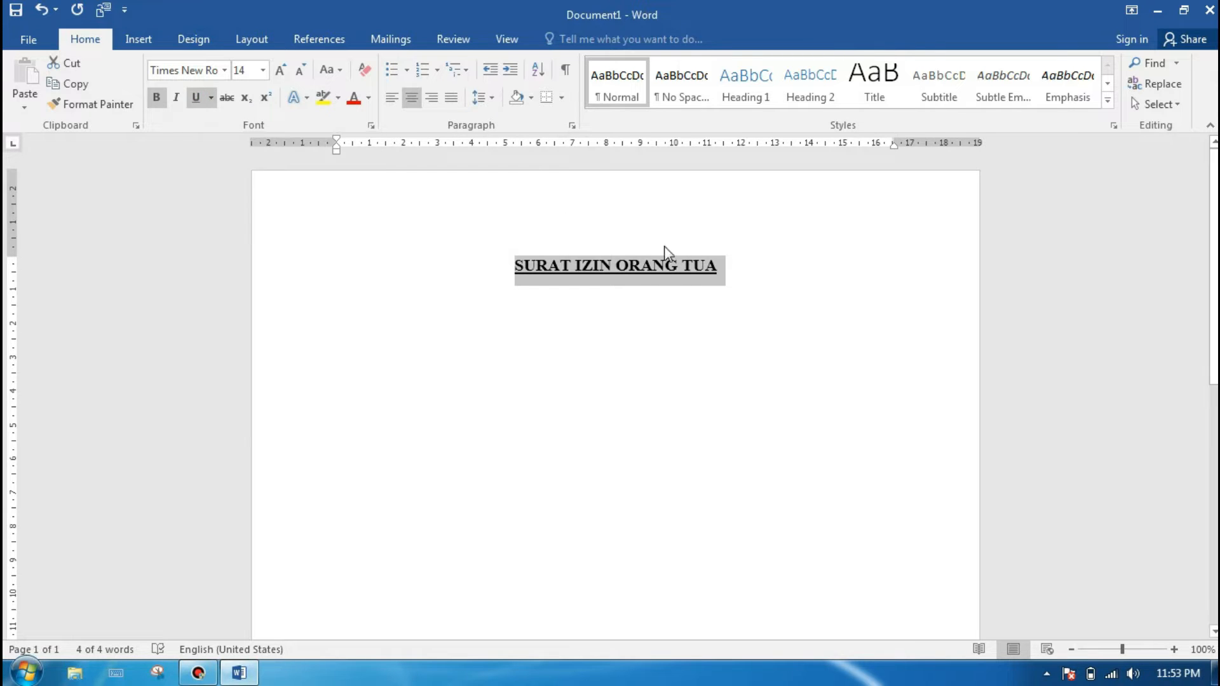
click(730, 267)
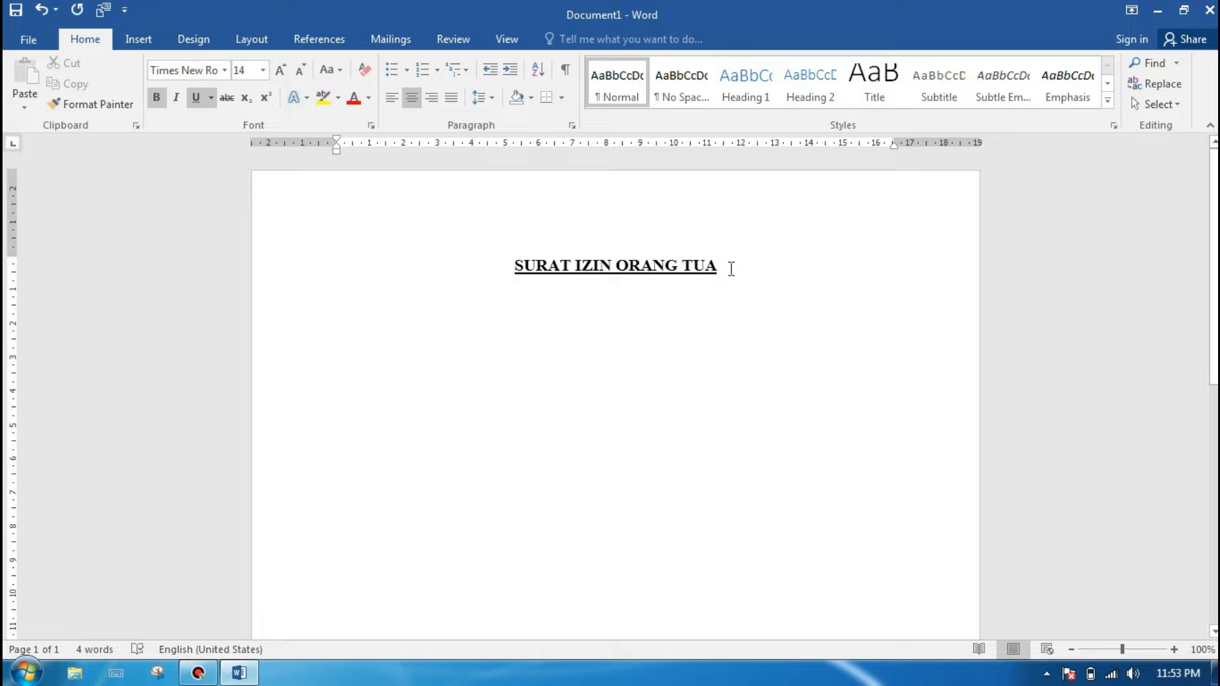
key(Return)
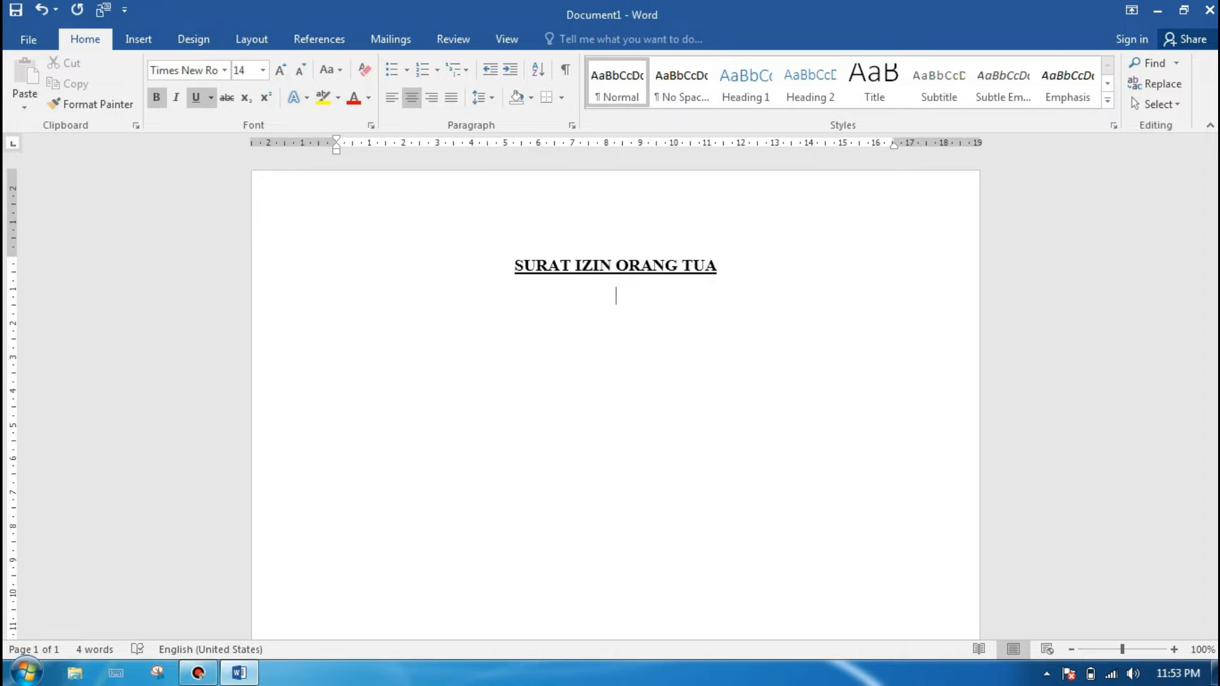
text(FLB)
key(BackSpace)
key(BackSpace)
key(BackSpace)
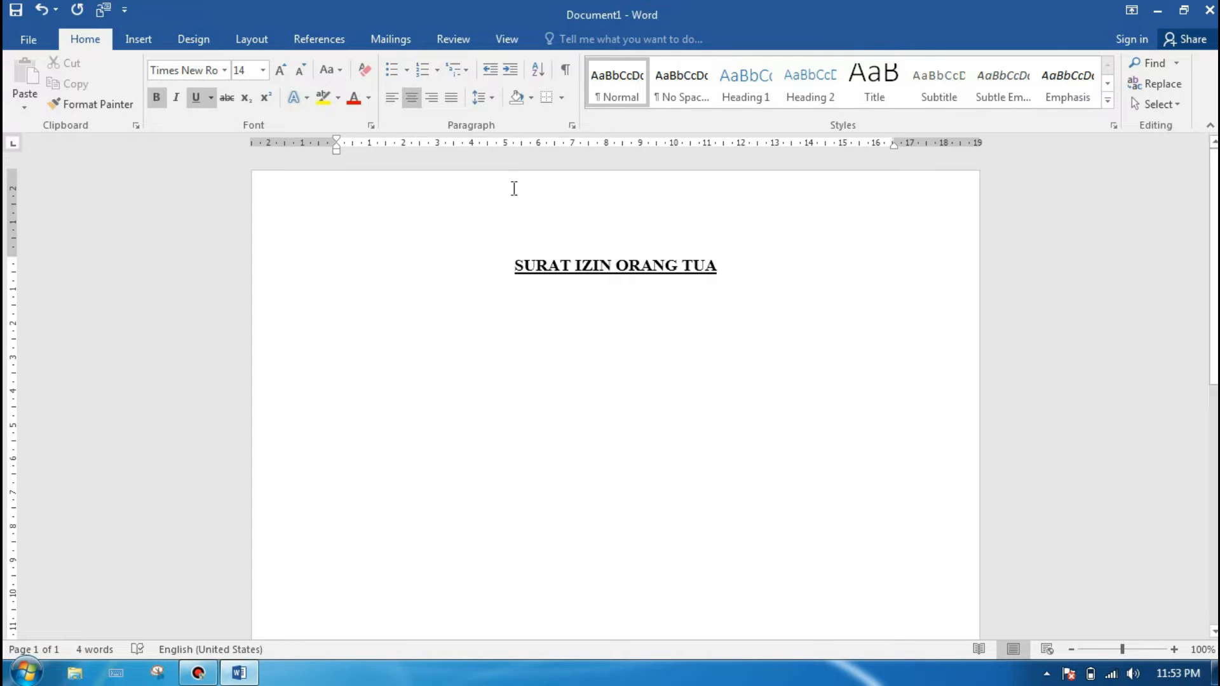
Step: Set the new line's formatting to plain text without bold or underline, size 12, left-aligned
click(156, 97)
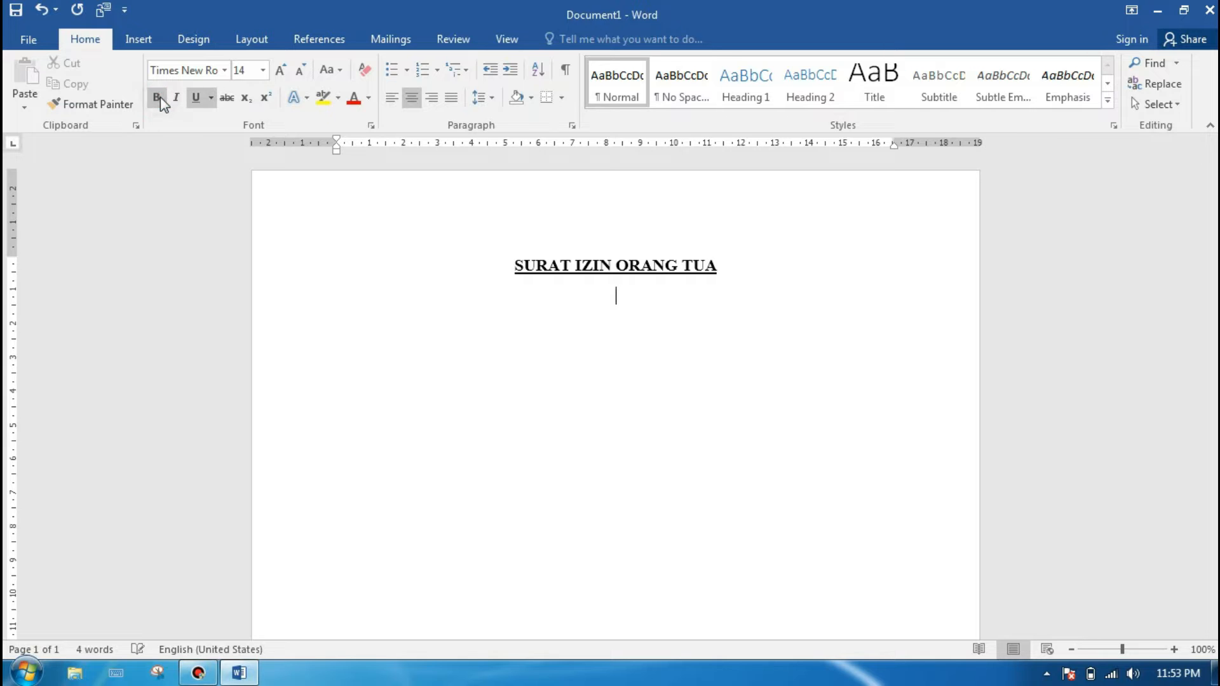
click(196, 98)
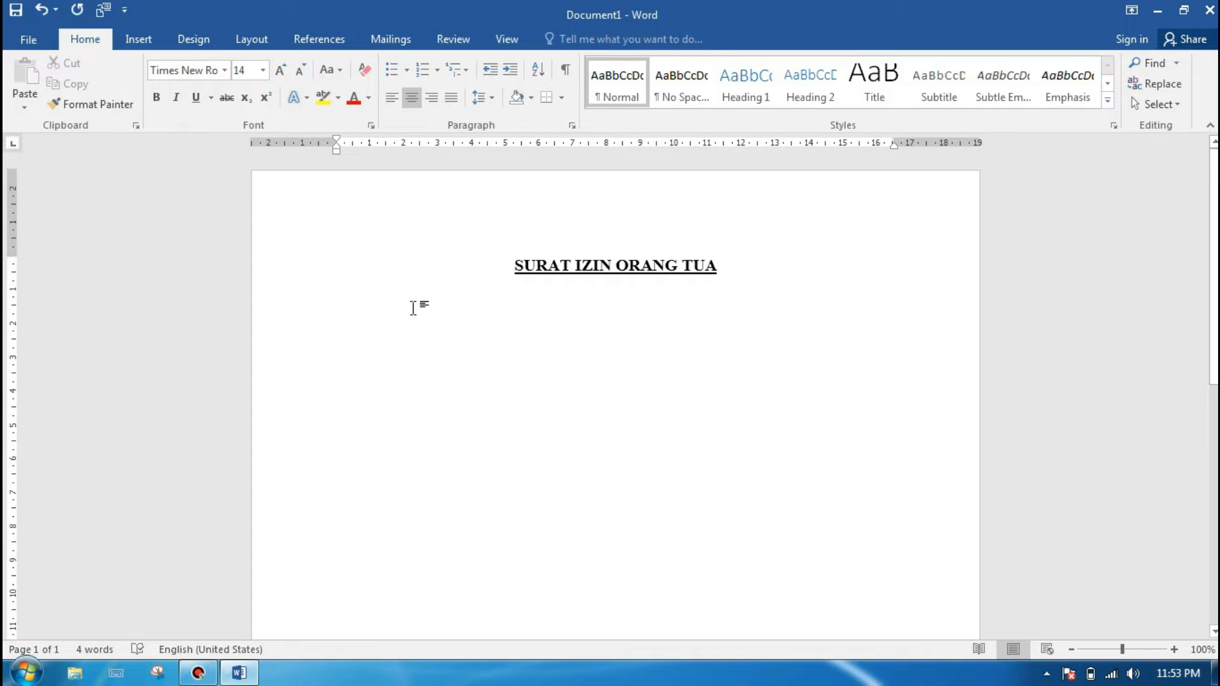
click(262, 70)
click(242, 158)
click(392, 99)
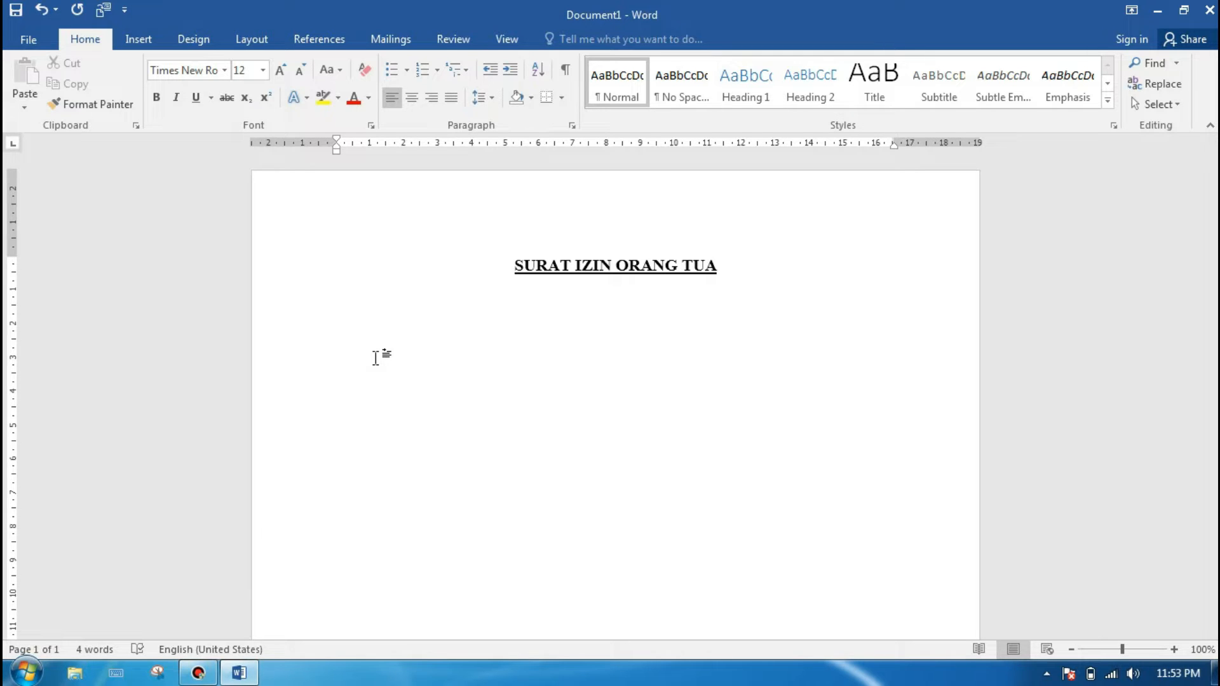
Step: Write the opening line "Yag bertanda tangan di bawah ini :" below the title, with a gap before the colon
text(Yag bertanda )
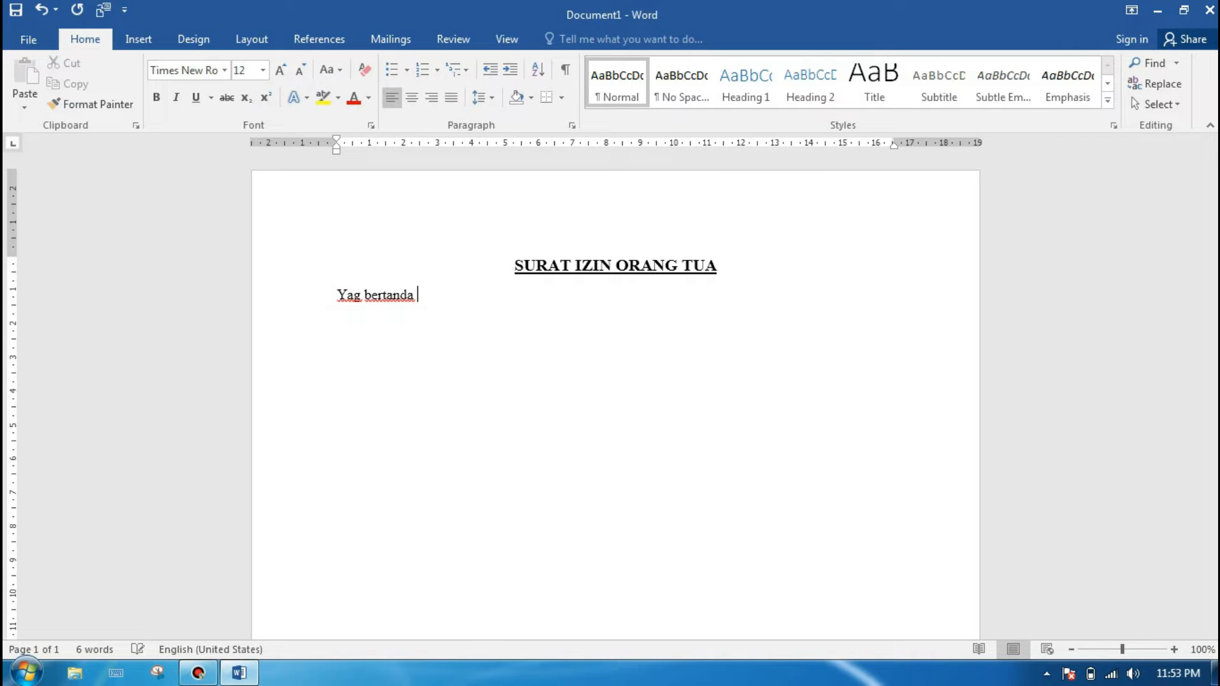
text(tangan di bawah ini)
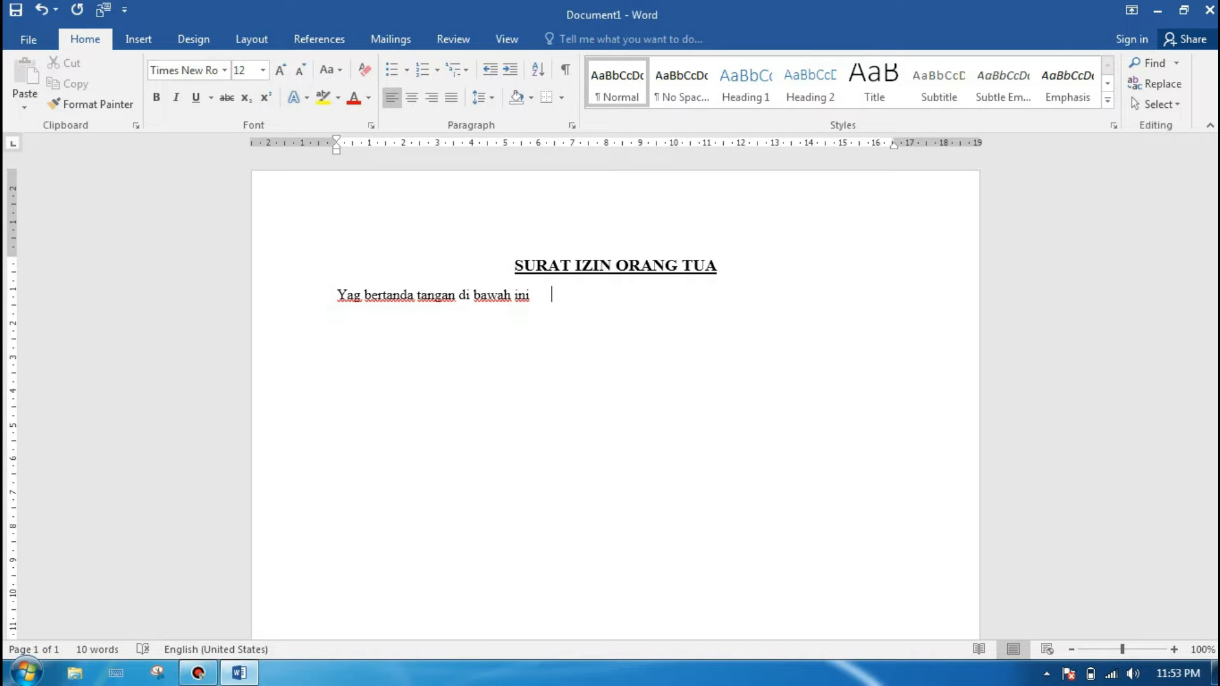
text(:)
key(Return)
Step: List the labels Nama, Umur, Pekerjaan and Alamat on separate lines under the opening line
text(Nama)
key(Return)
text(Umur)
key(Return)
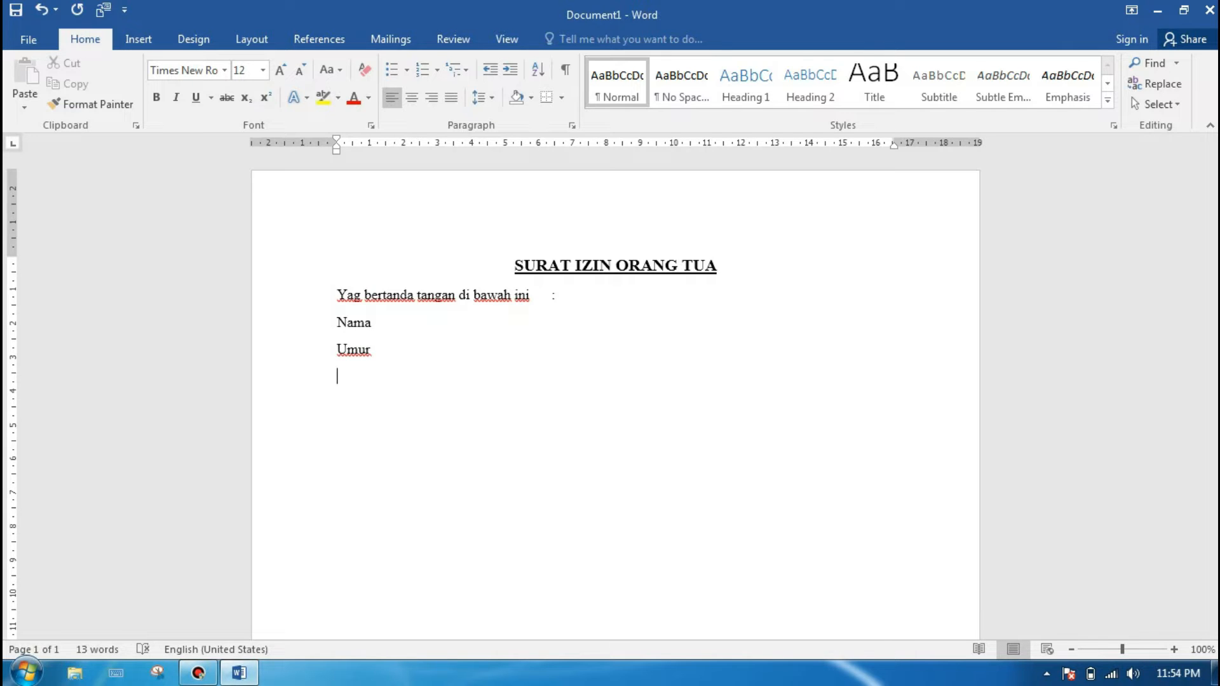
text(Pekerjaan)
key(Return)
text(Alamat)
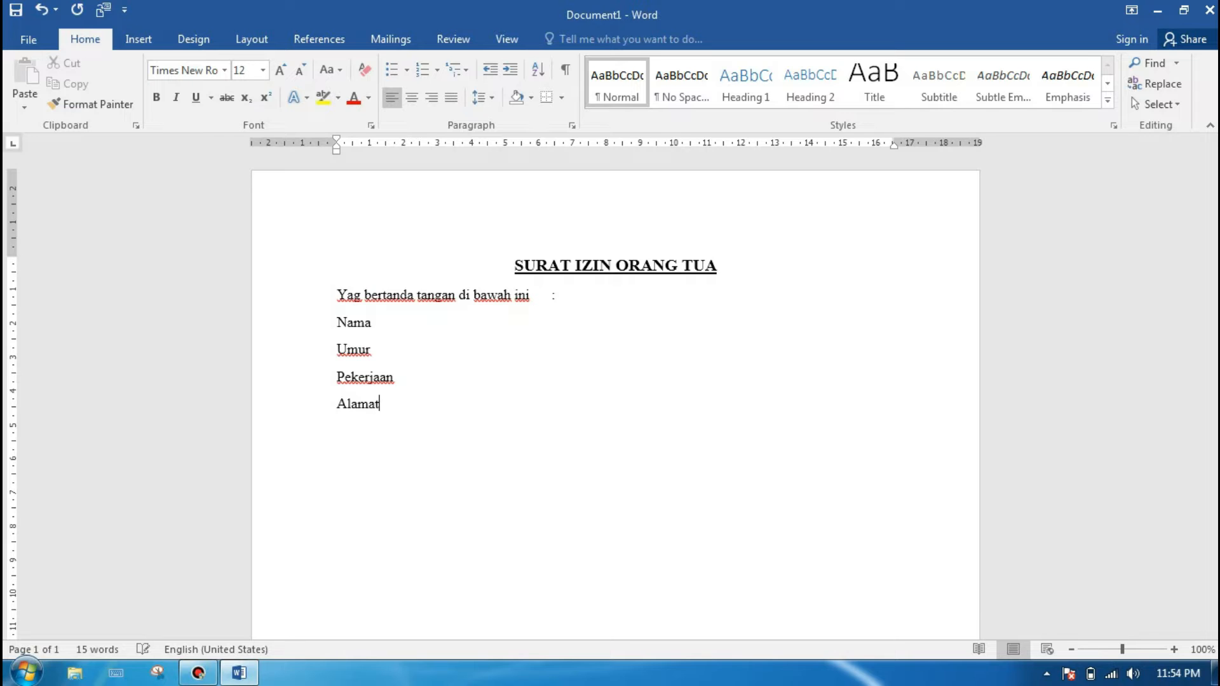
Step: Leave a blank line after Alamat and write "Selaku orang tua dari anak saya" followed by a tab and a colon
key(Return)
key(Return)
text(Selaku orang tua)
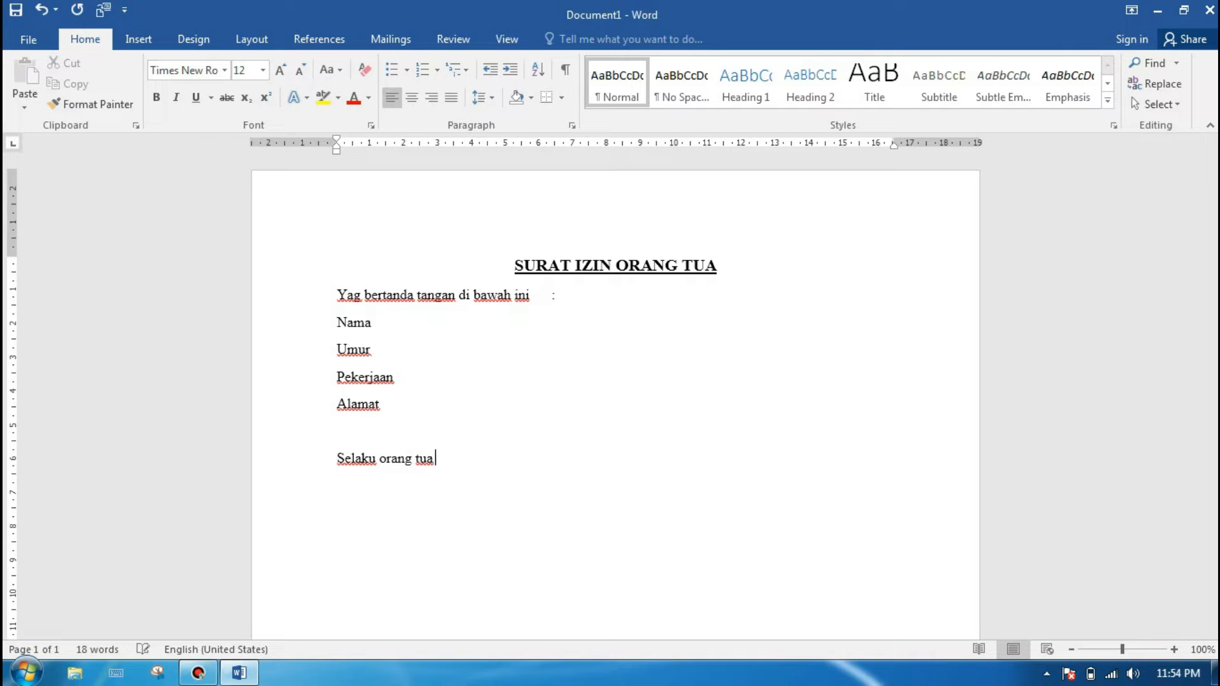
text( dari anak saya)
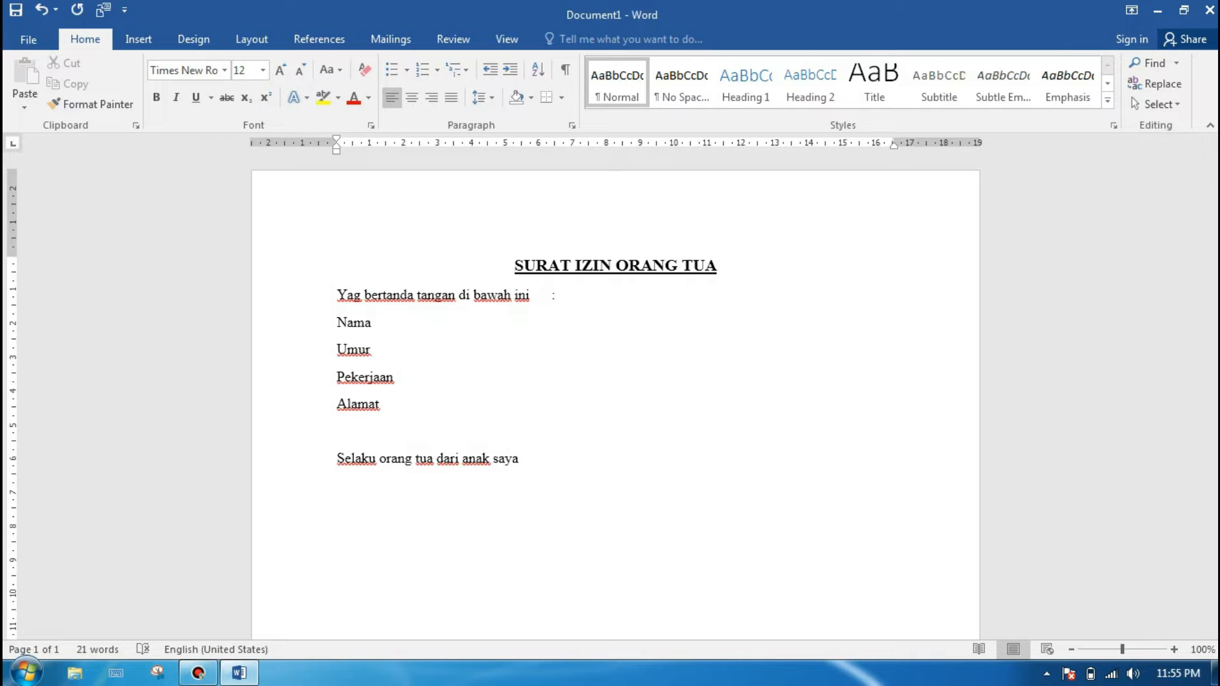
key(Tab)
text(:)
key(Return)
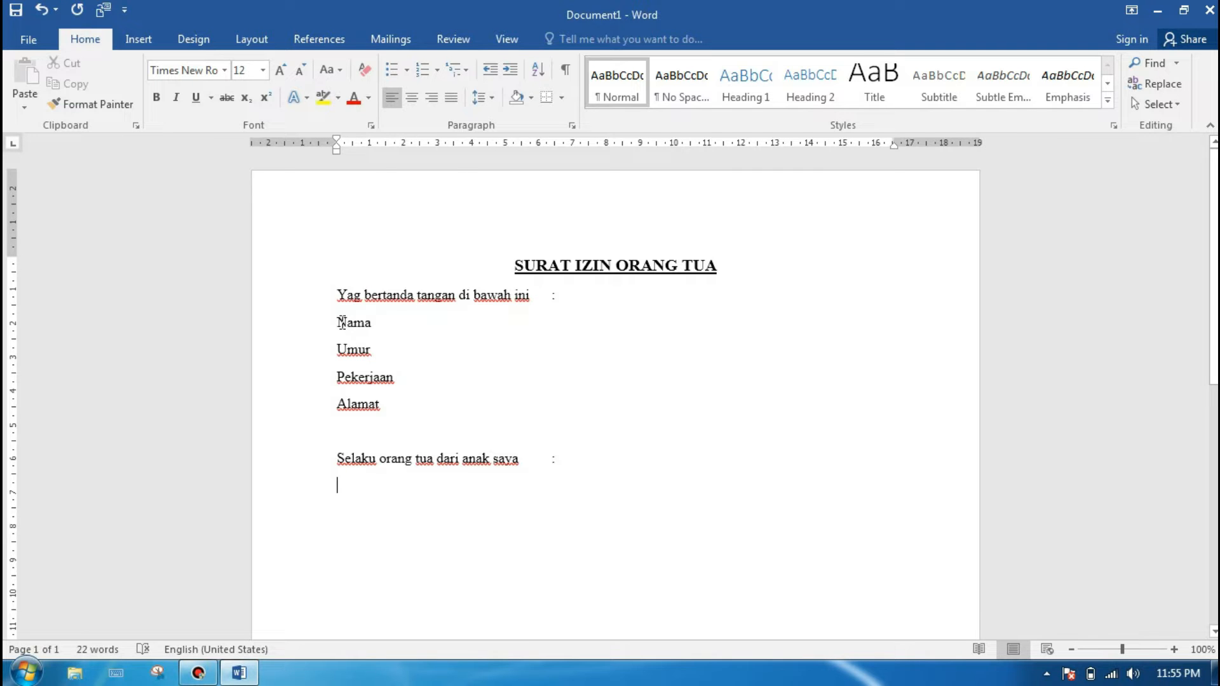
Step: Copy the Nama, Umur, Pekerjaan and Alamat labels and paste them below "Selaku orang tua dari anak saya", before its colon
drag(338, 322, 388, 406)
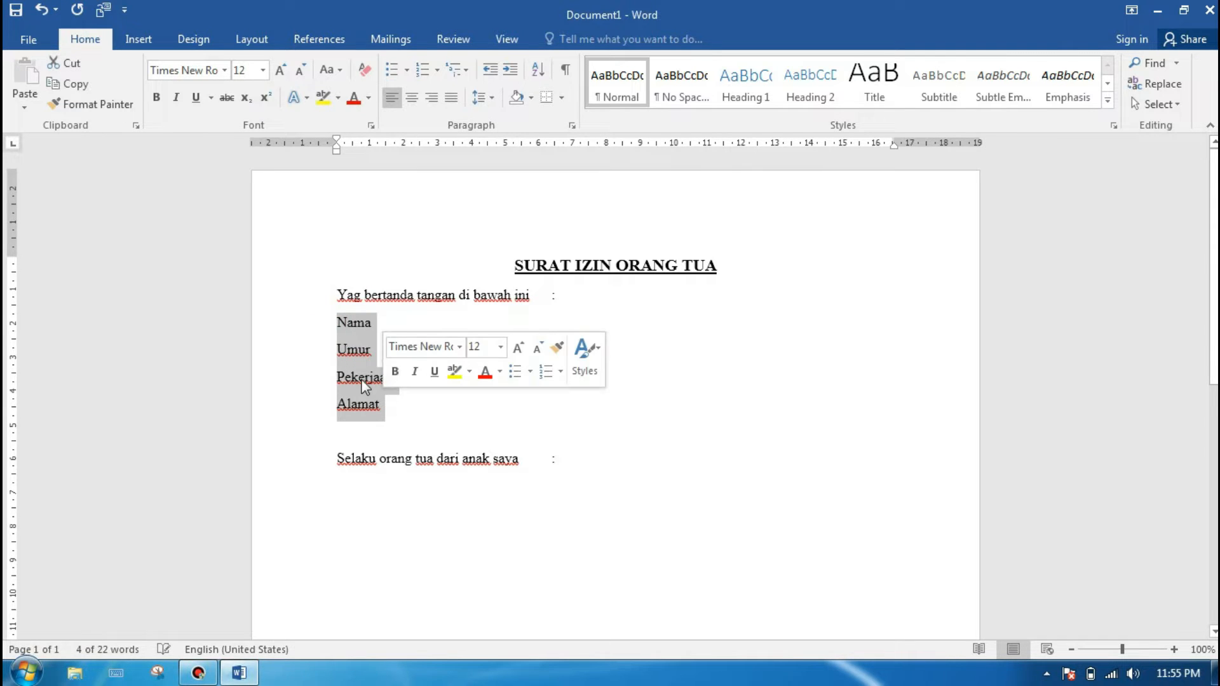
key(ctrl+c)
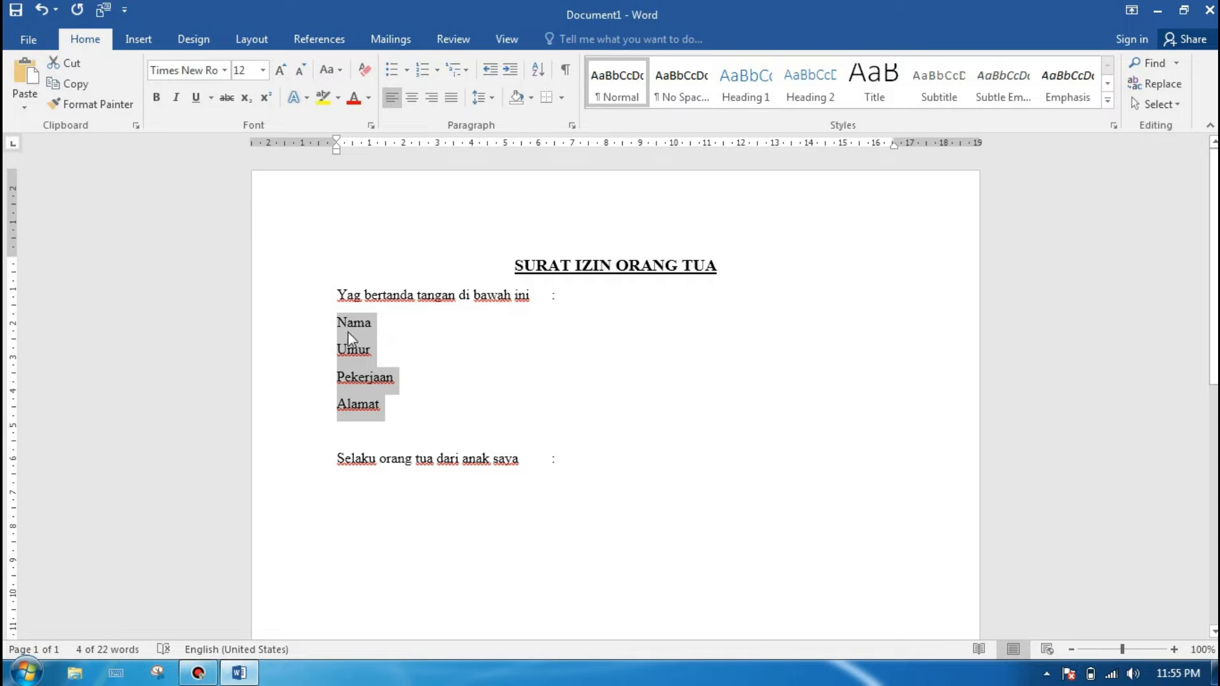
click(531, 459)
key(Return)
key(ctrl+v)
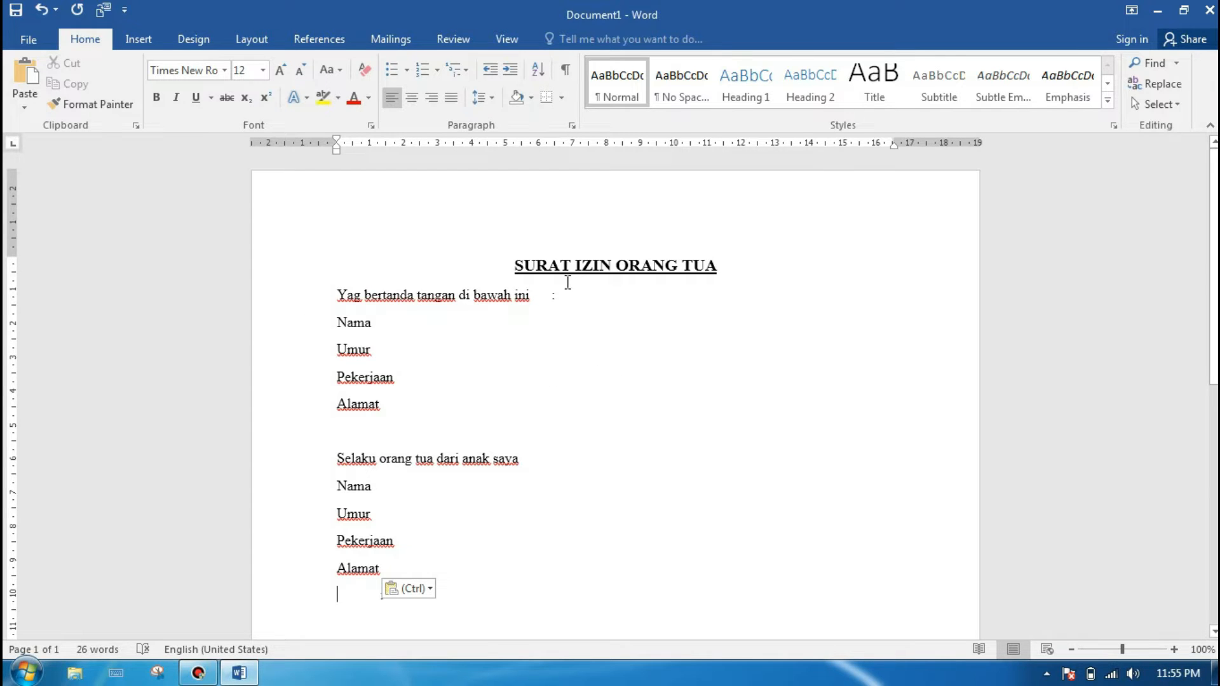
Step: Insert a blank line between the title and the opening line
click(336, 294)
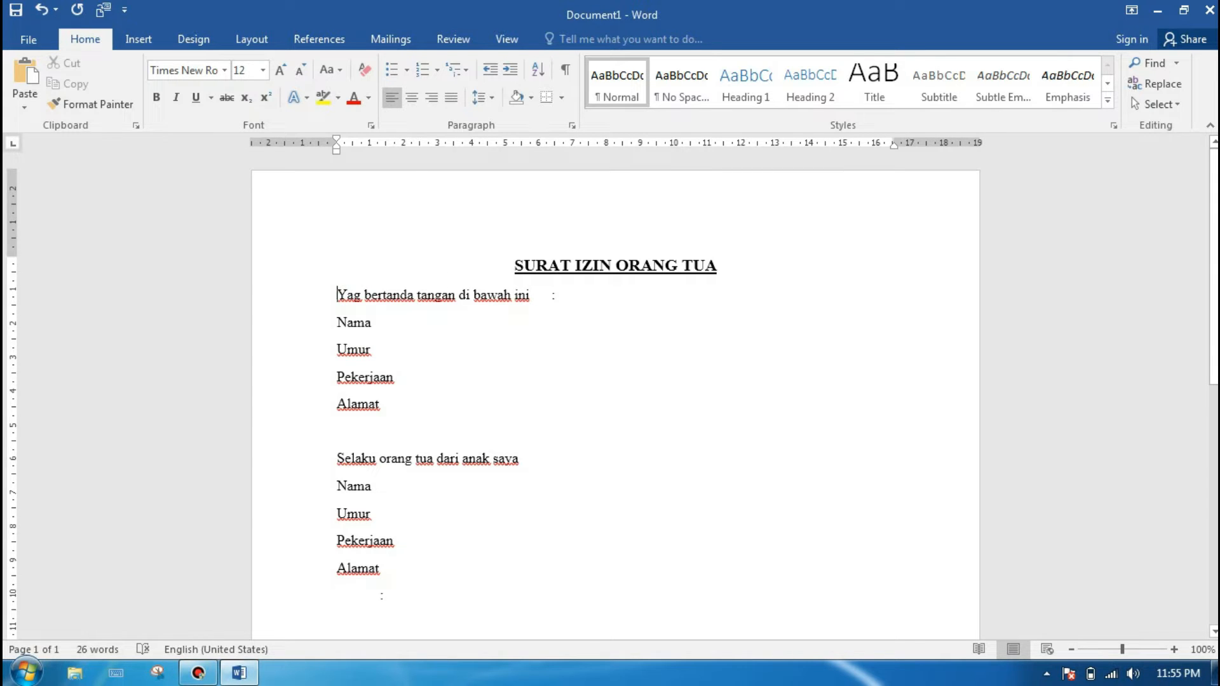
key(Return)
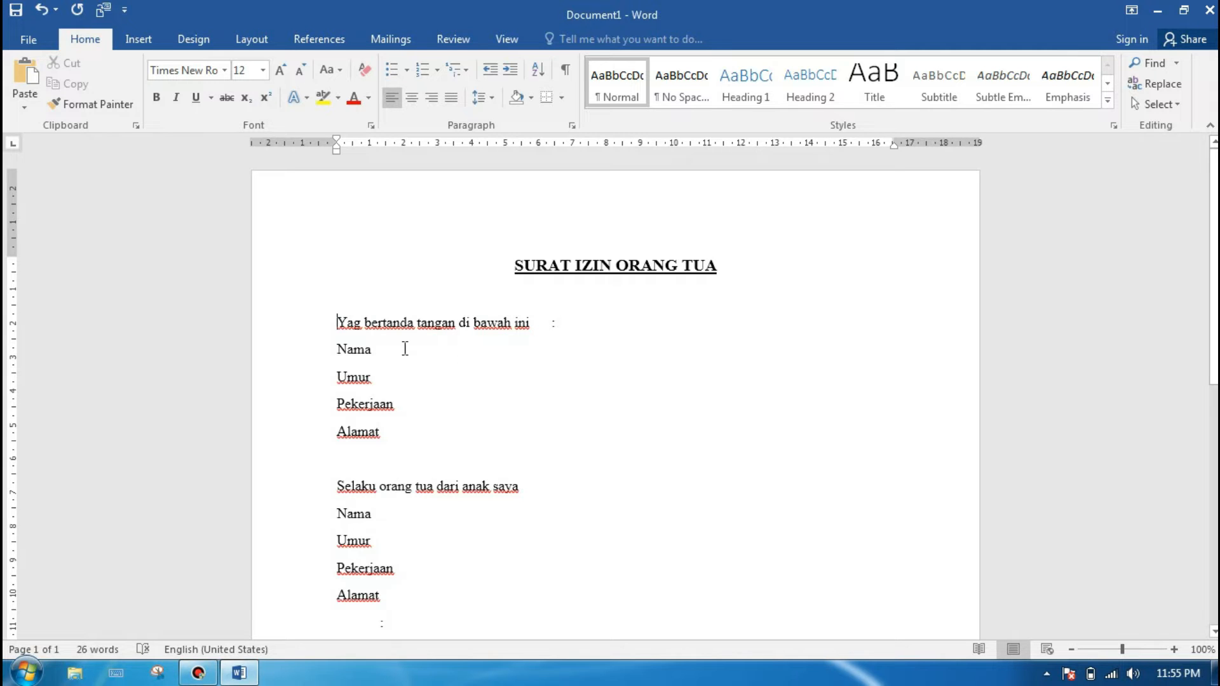
Step: Add tab-aligned colons after the Nama and Umur labels in the first block
click(374, 349)
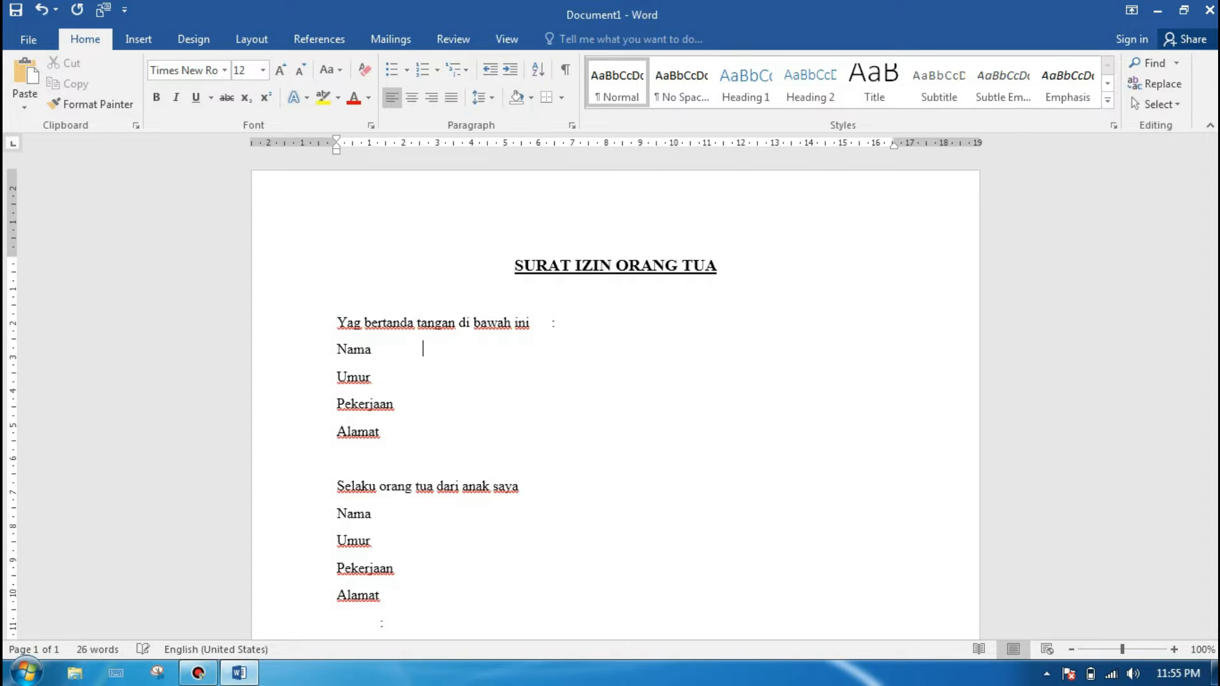
key(Tab)
key(Tab)
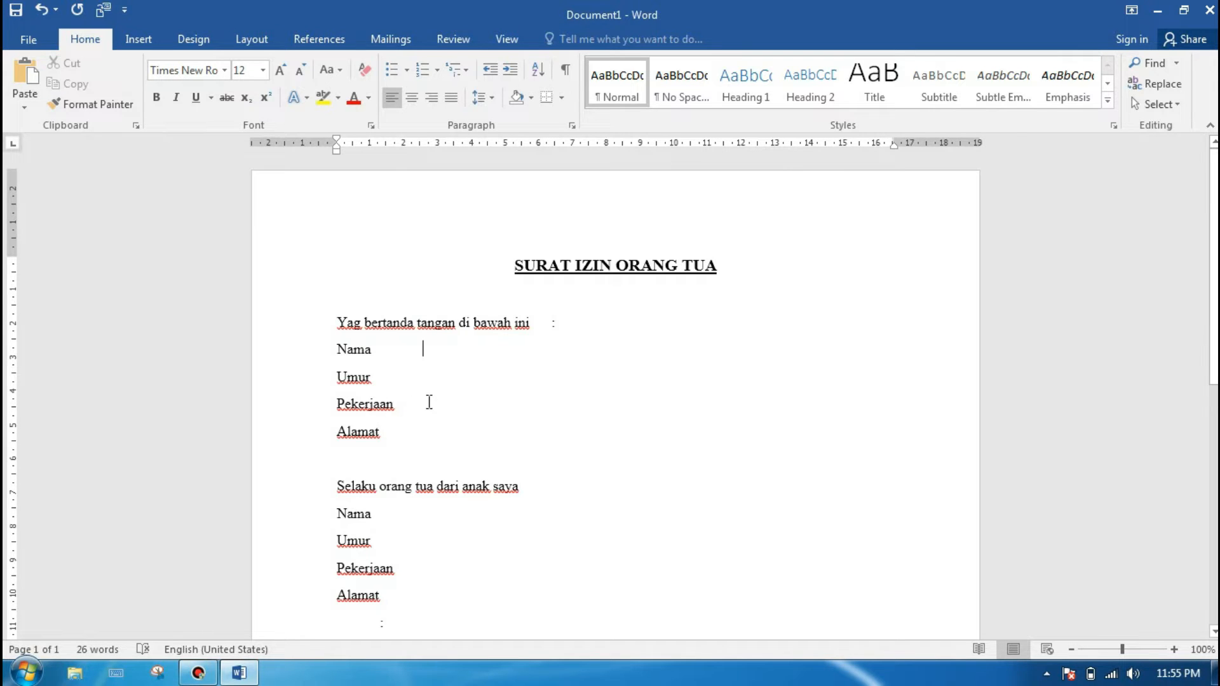
text(:)
click(376, 379)
key(Tab)
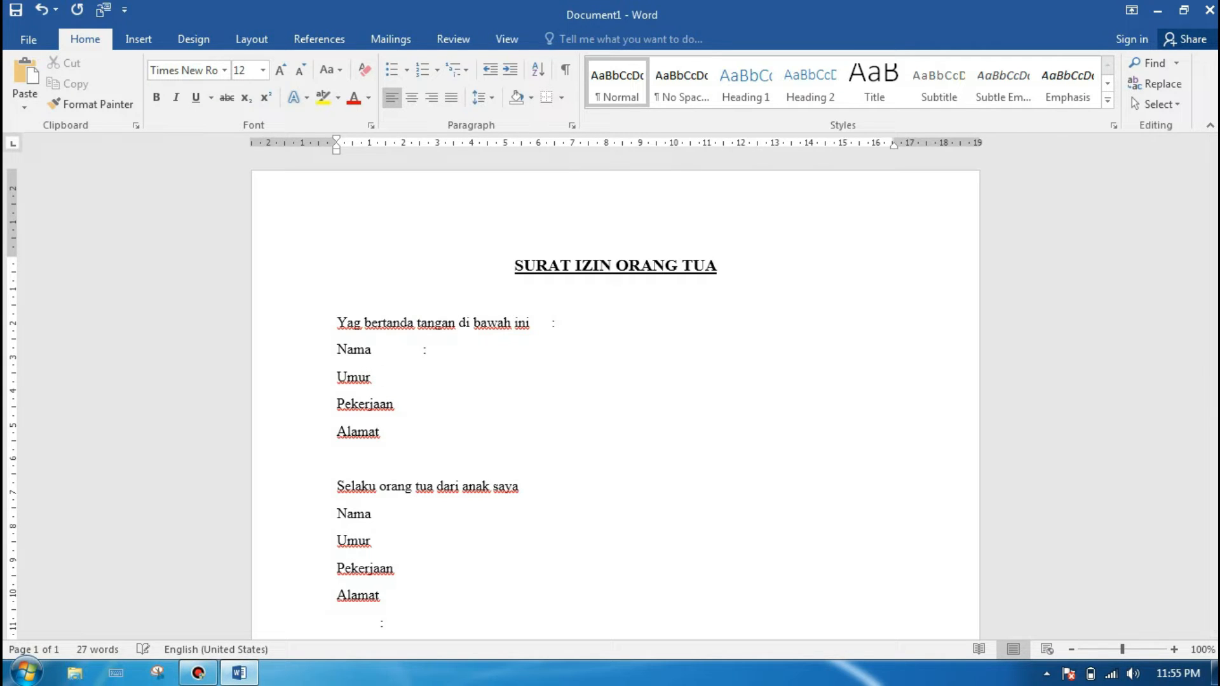
key(Tab)
text(:)
Step: Add colons after Pekerjaan and Alamat in the first block, aligned with the colons above
click(395, 403)
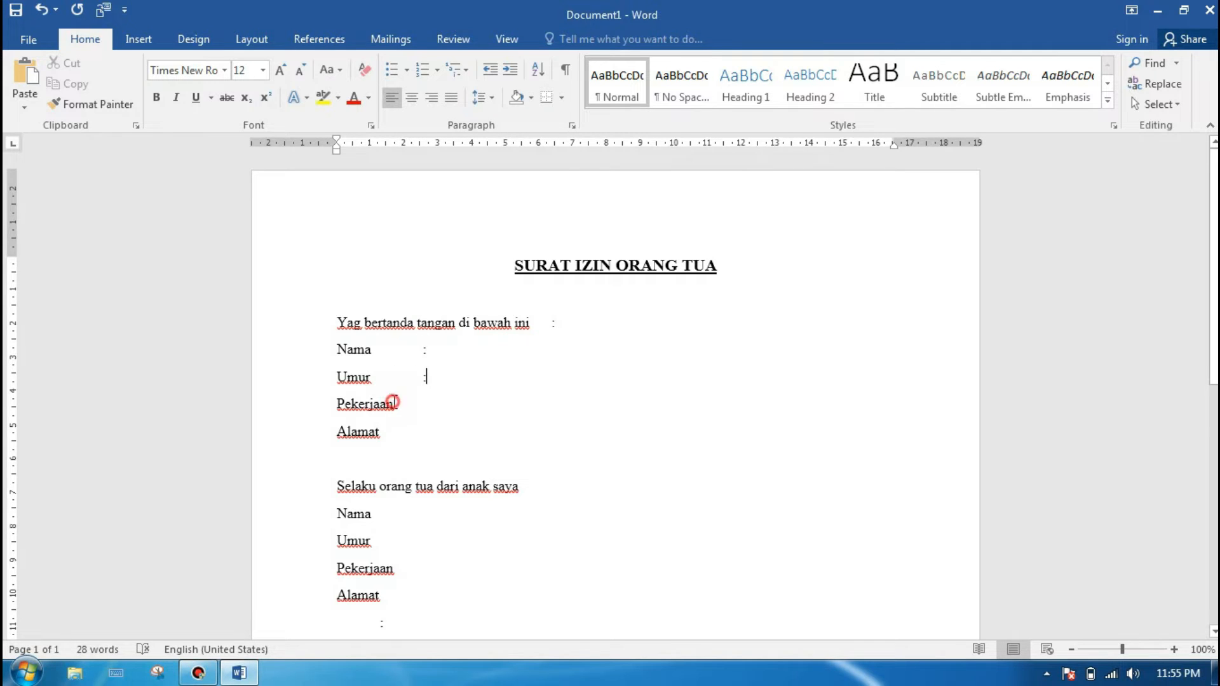
key(Tab)
text(:)
click(381, 432)
key(Tab)
key(Tab)
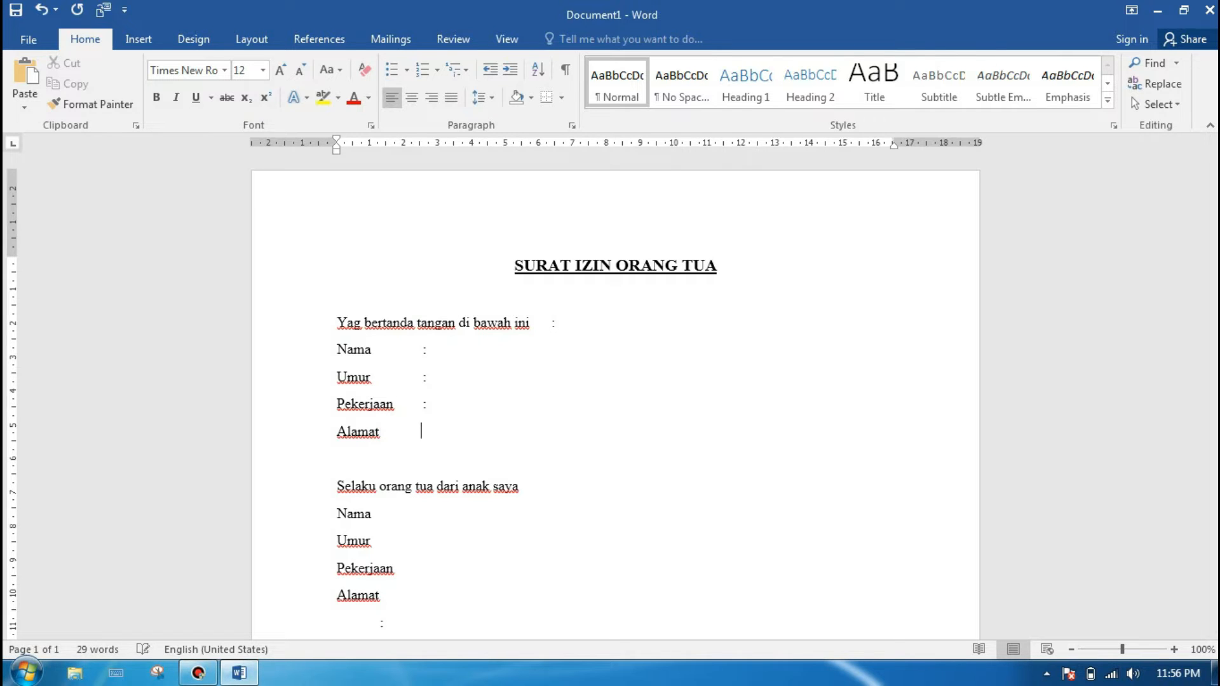
text(:)
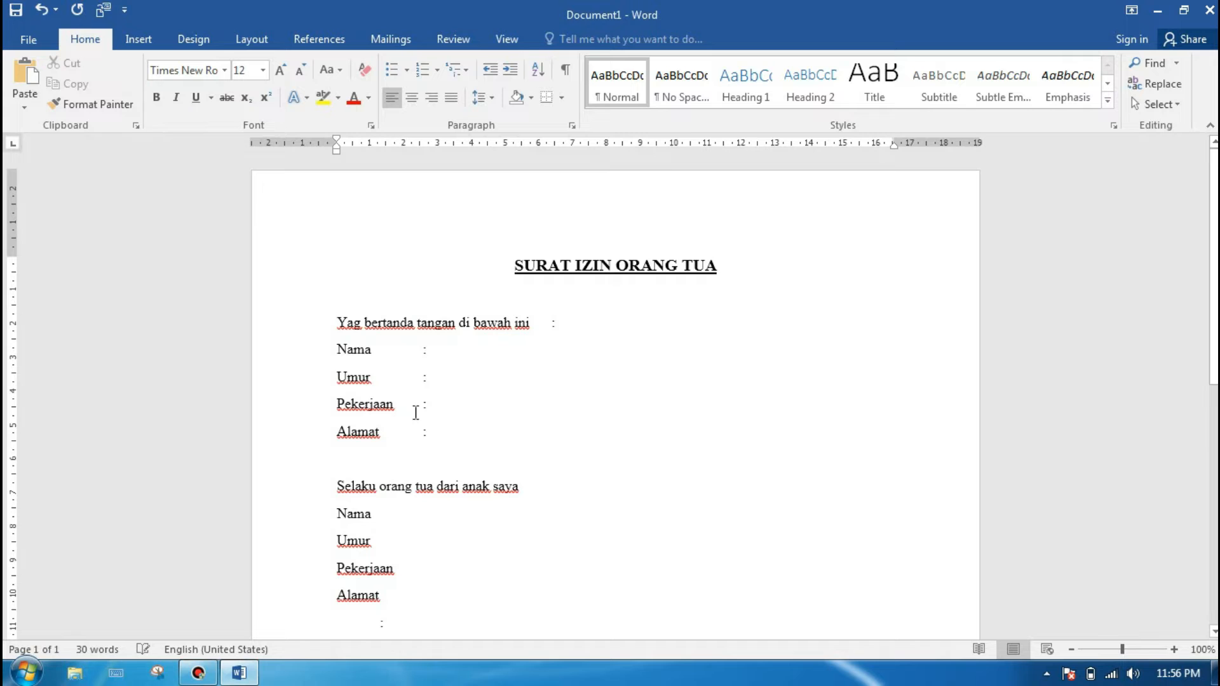
click(457, 353)
text(fpgo)
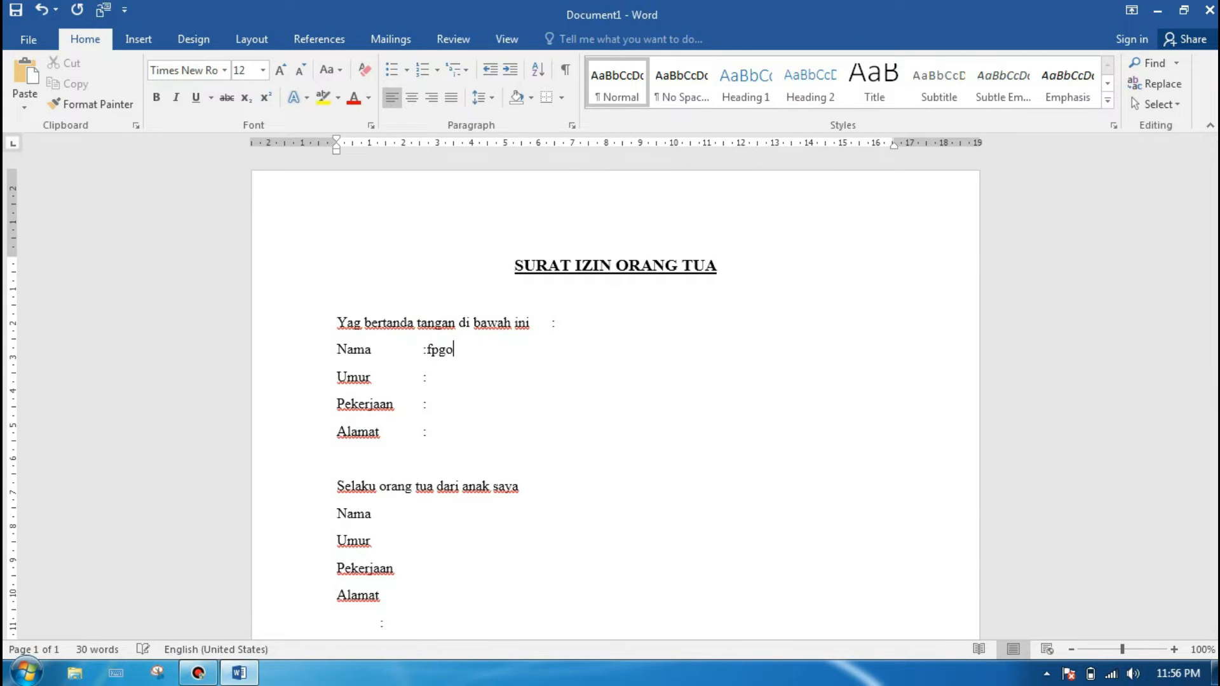
key(BackSpace)
key(BackSpace)
key(BackSpace)
Step: Replace the second block's labels and leftover colon with a copy of the first block's Nama, Umur, Pekerjaan and Alamat lines including colons
scroll(615, 382, down, 3)
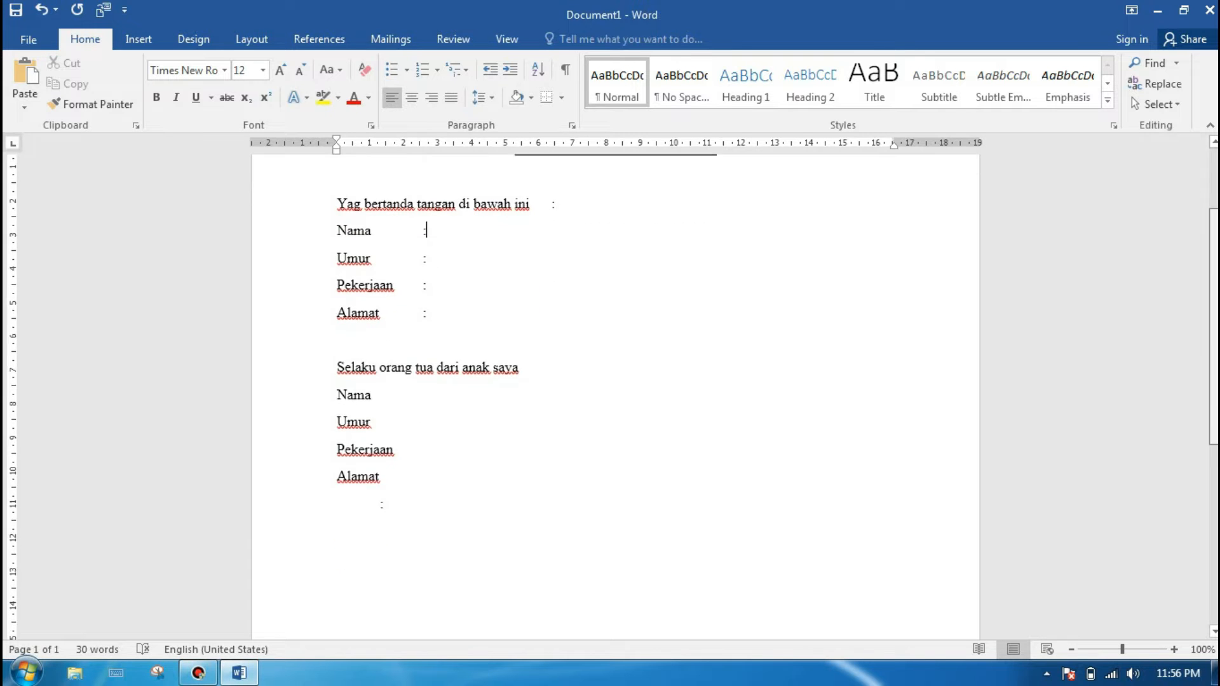
scroll(615, 381, up, 1)
click(335, 246)
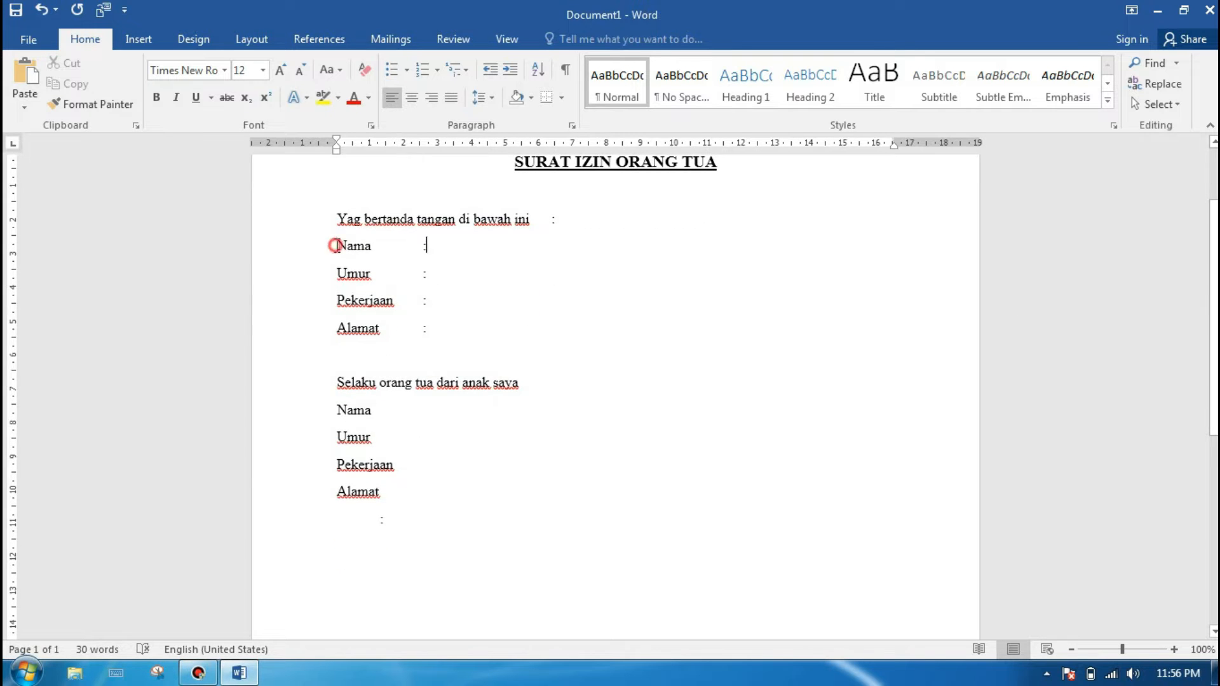
drag(334, 246, 436, 330)
key(ctrl+c)
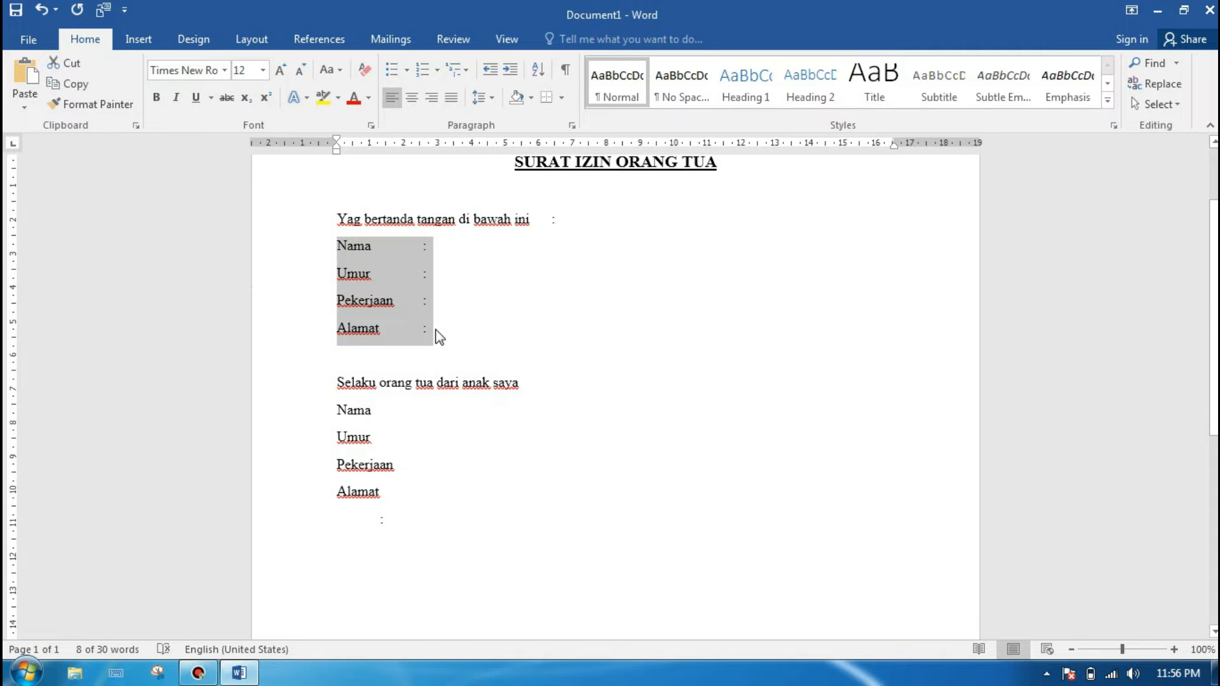
drag(334, 413, 411, 493)
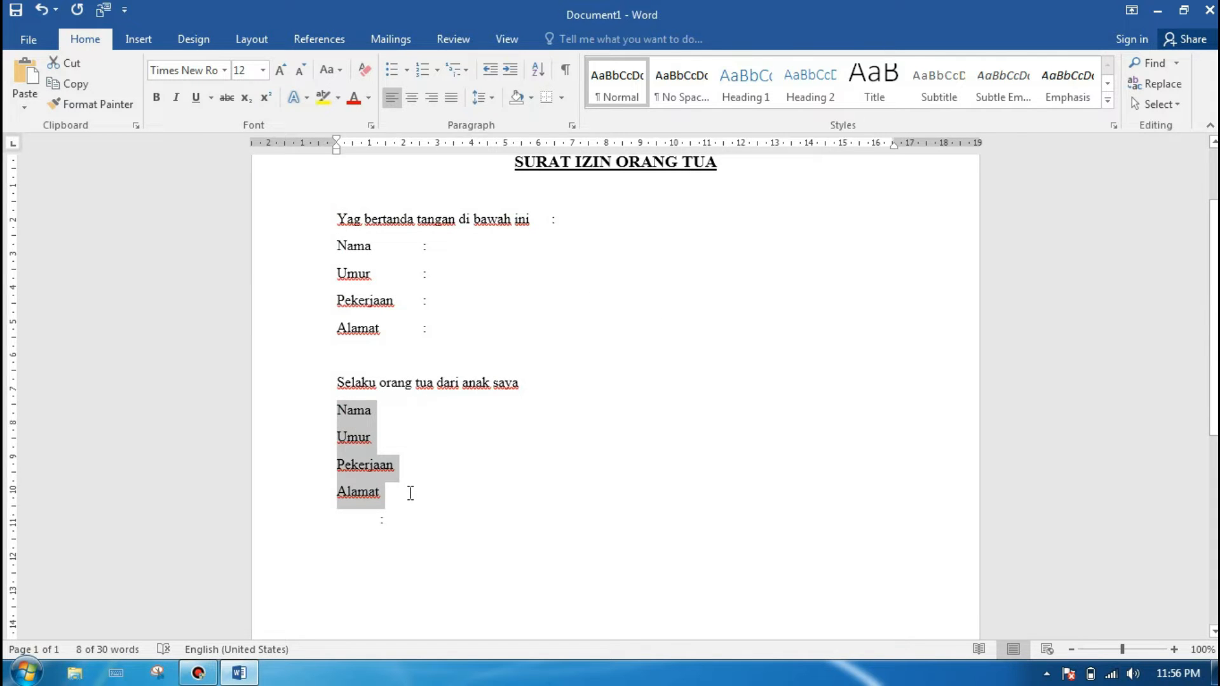
key(Delete)
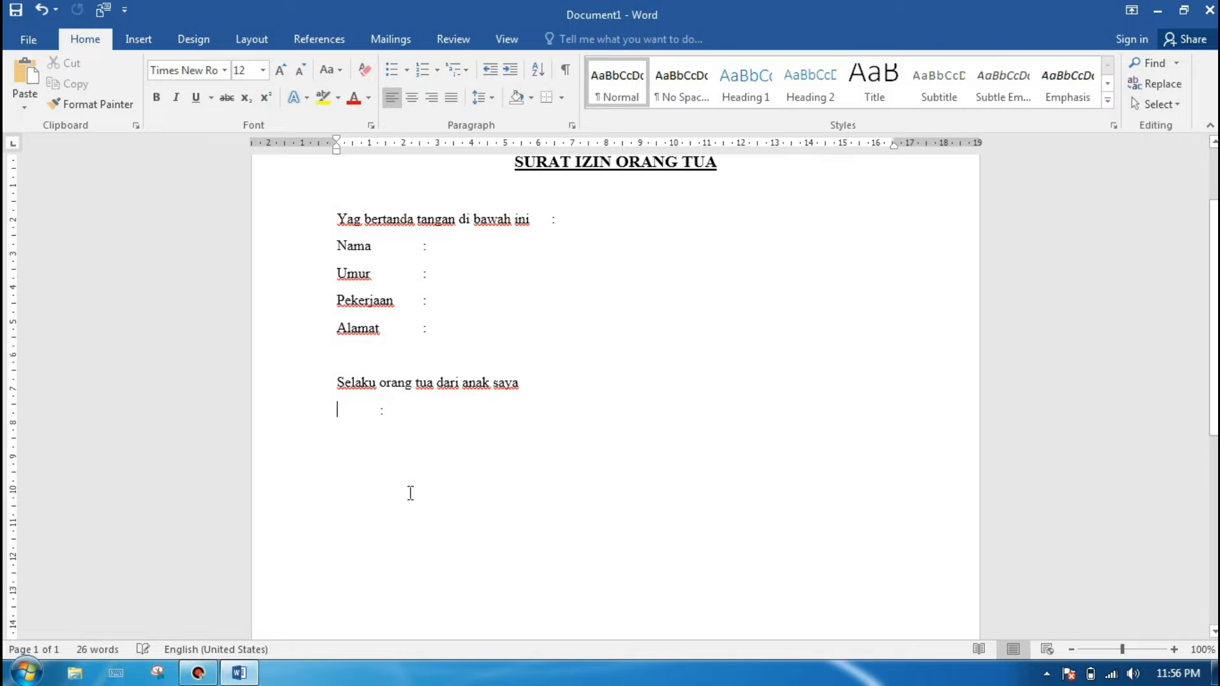
click(393, 414)
key(BackSpace)
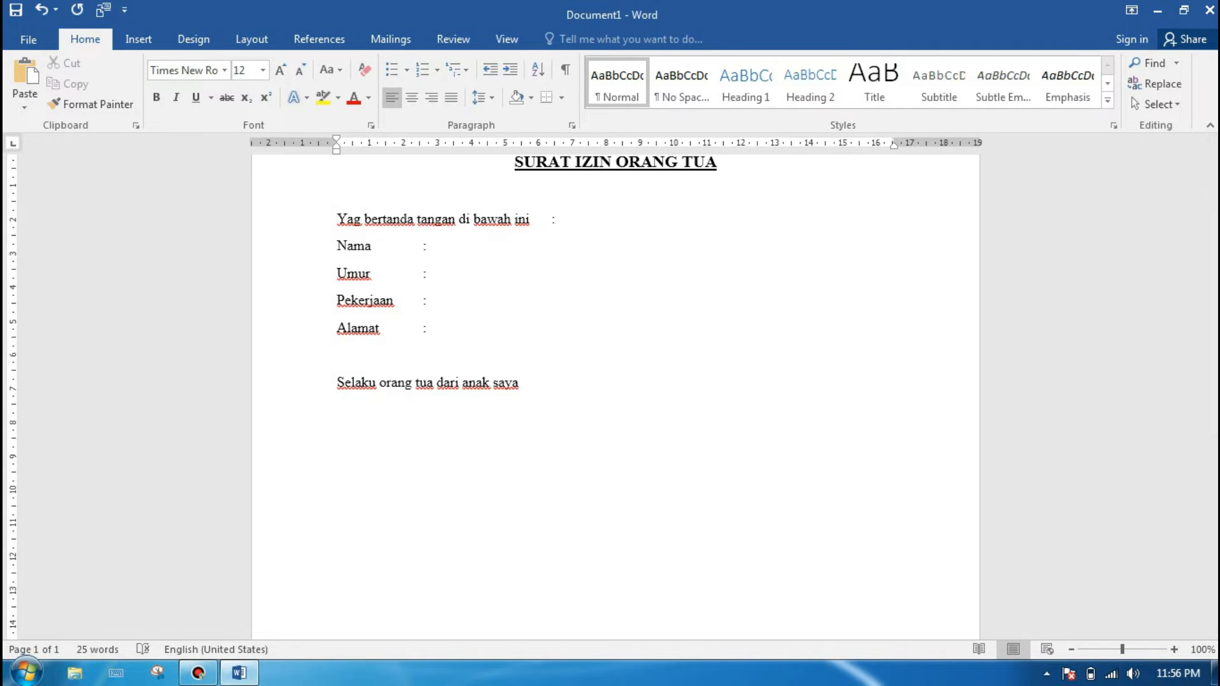
key(ctrl+v)
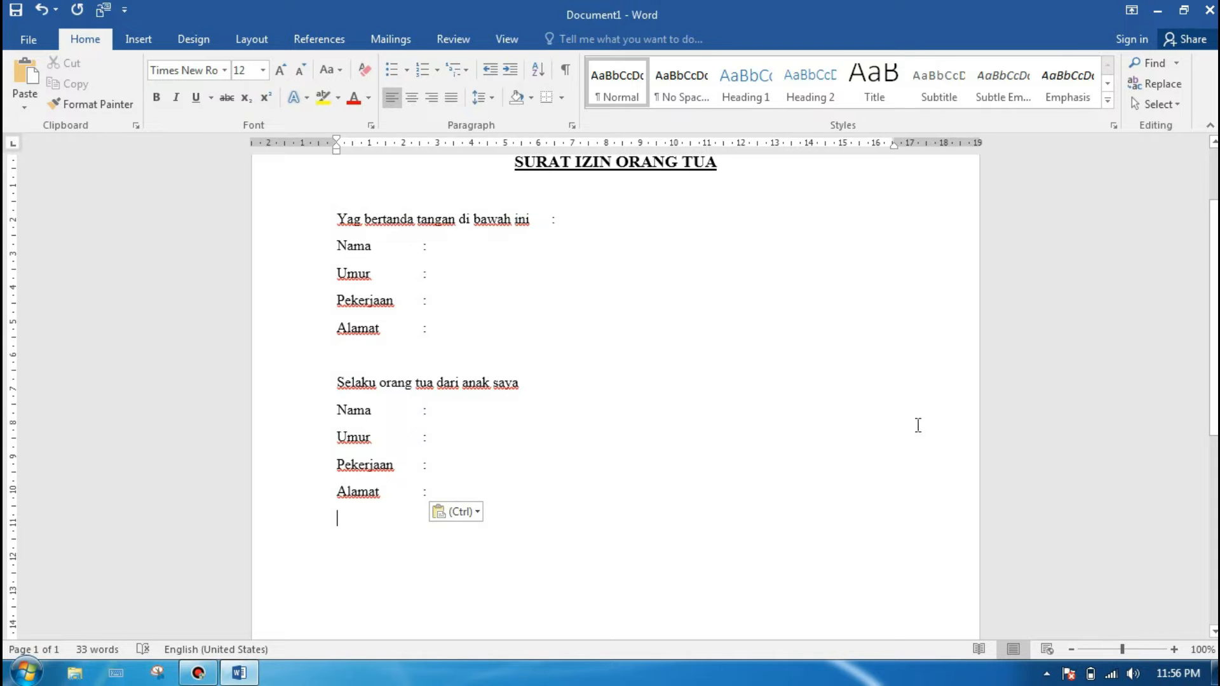
Step: Leave a blank line below the second block and write "Dengan ini memberikan izin kepada anak saya"
scroll(532, 407, up, 3)
scroll(532, 407, down, 3)
key(Return)
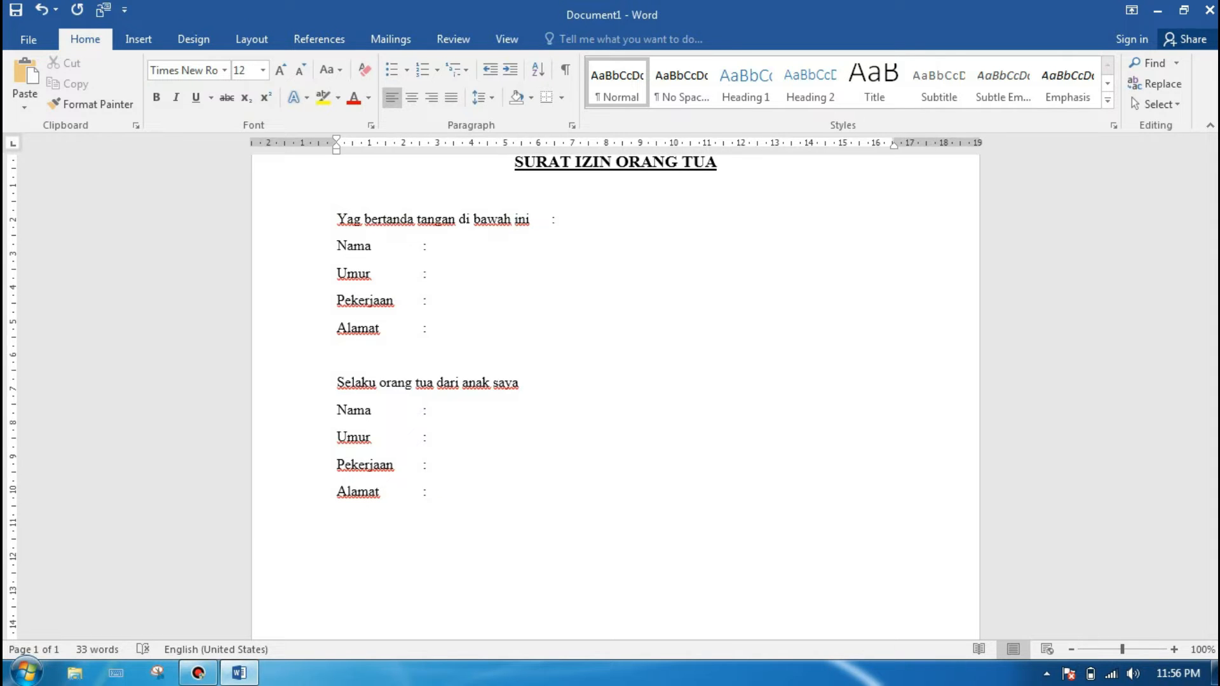
text(Dengan ini me)
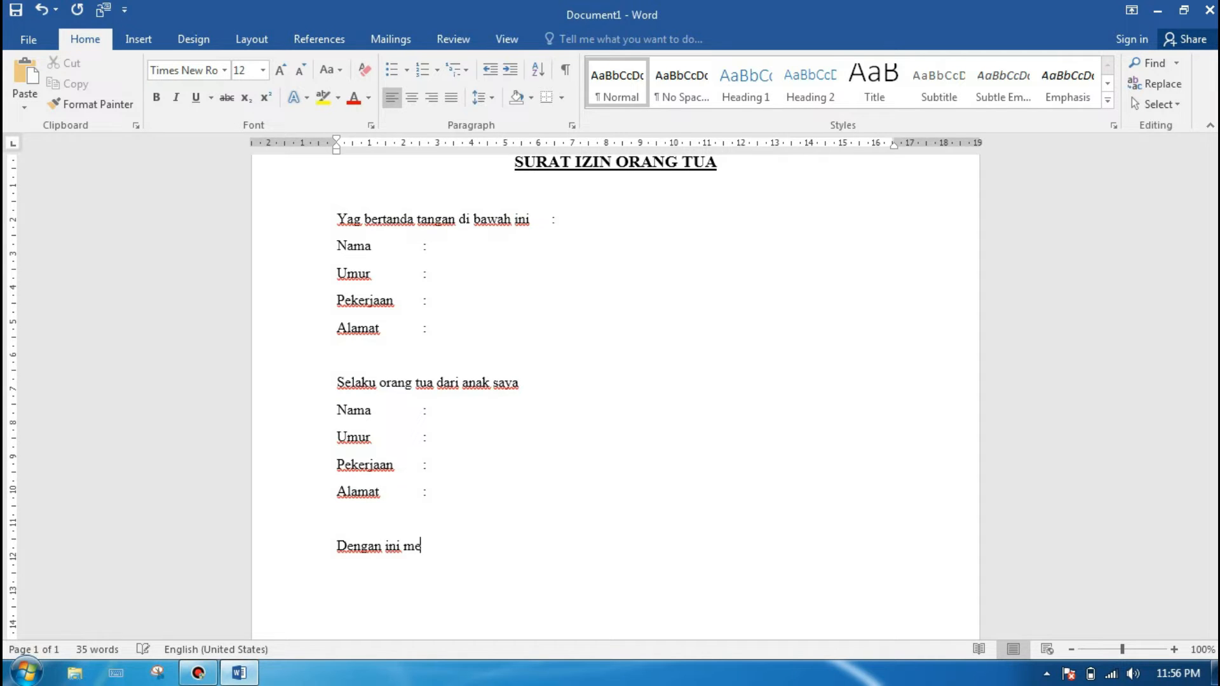
text(mberikan iz)
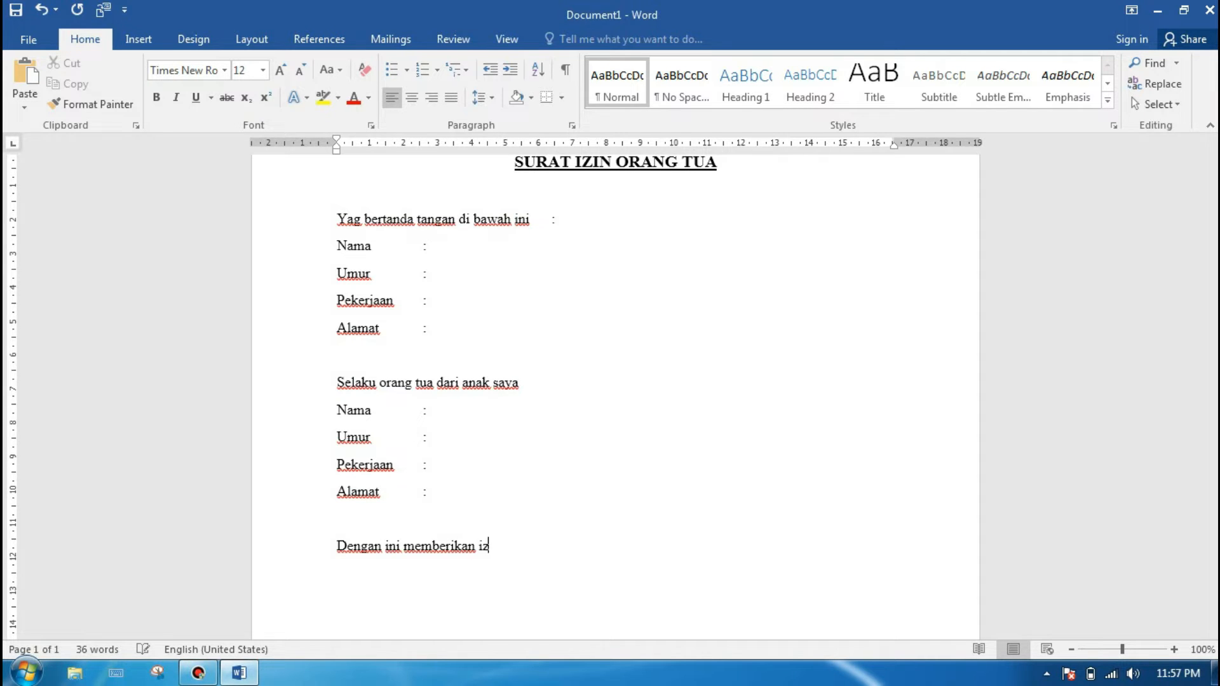
text(in kepada anak saya)
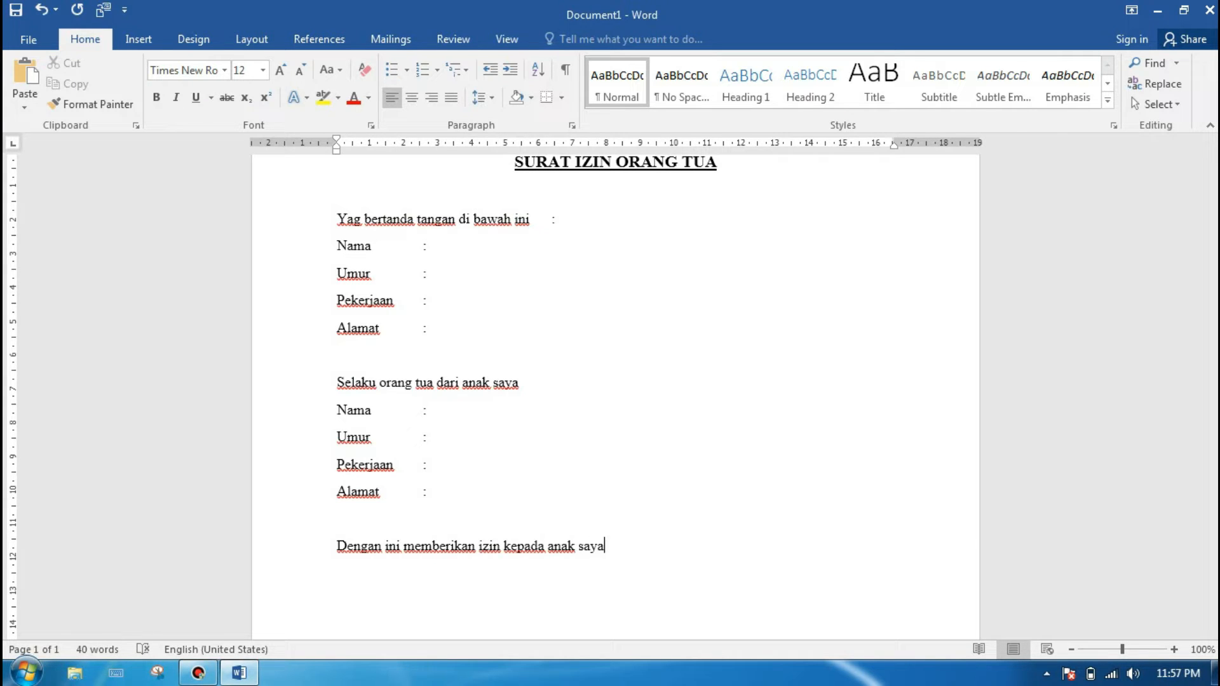
text( untuk)
Step: Continue the permission sentence with "untuk KKN yang"
text(IT cam)
text(p)
key(BackSpace)
key(BackSpace)
key(BackSpace)
key(BackSpace)
key(BackSpace)
key(BackSpace)
key(BackSpace)
text(Baksos)
key(BackSpace)
key(BackSpace)
key(BackSpace)
key(BackSpace)
key(BackSpace)
key(BackSpace)
text(KKN yang )
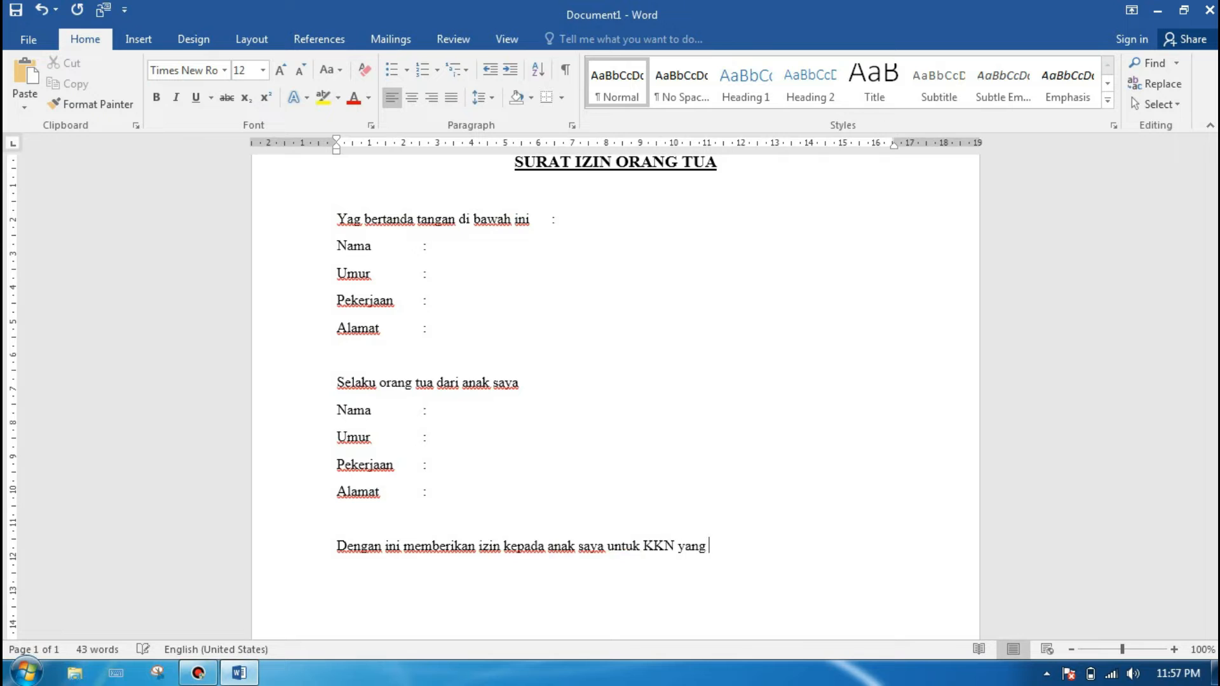
text(Bapak / Ibu Pimpim)
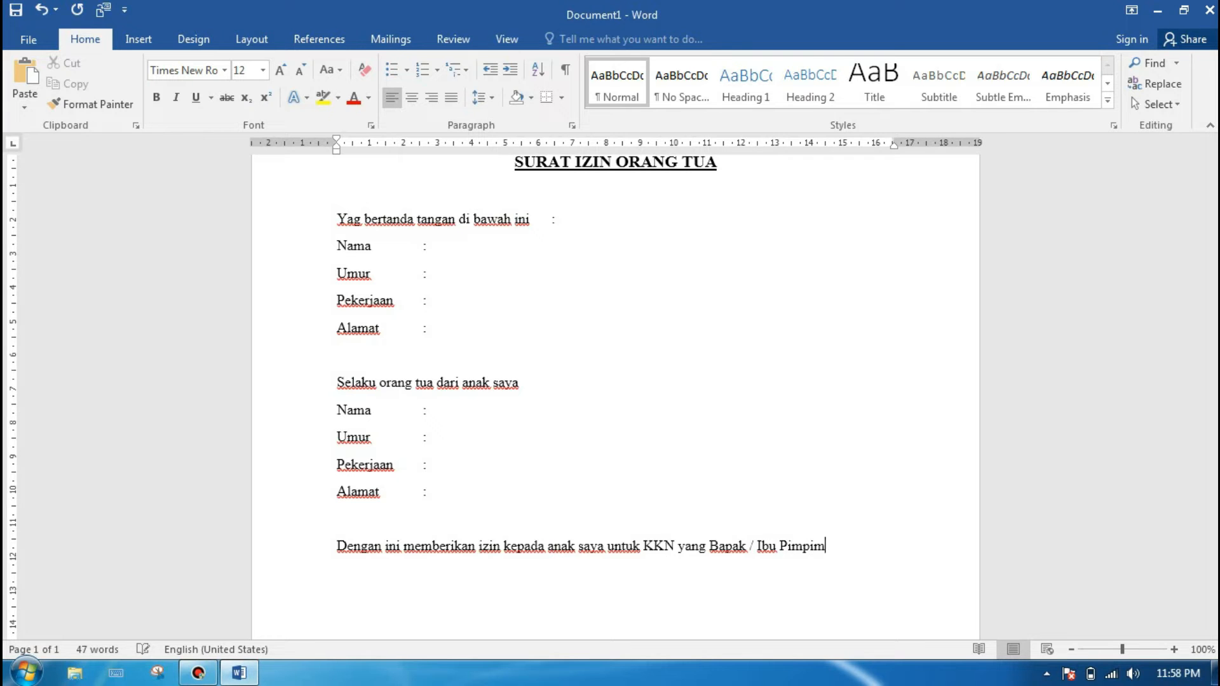
Step: Finish the permission sentence with "Bapak / Ibu Pimpin."
key(BackSpace)
text(n.)
Step: After a blank line, write the closing sentence "Demikian surat ini kami buat untuk di pergunakan sebagaimana mestinya."
key(Return)
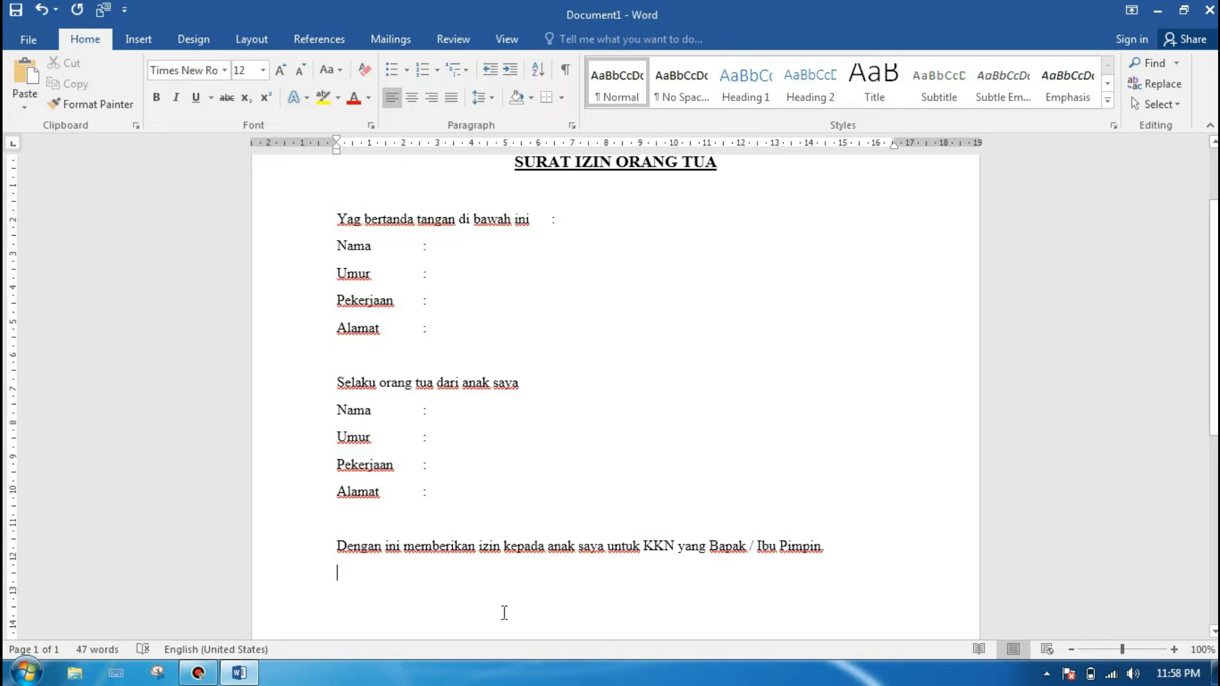
key(Return)
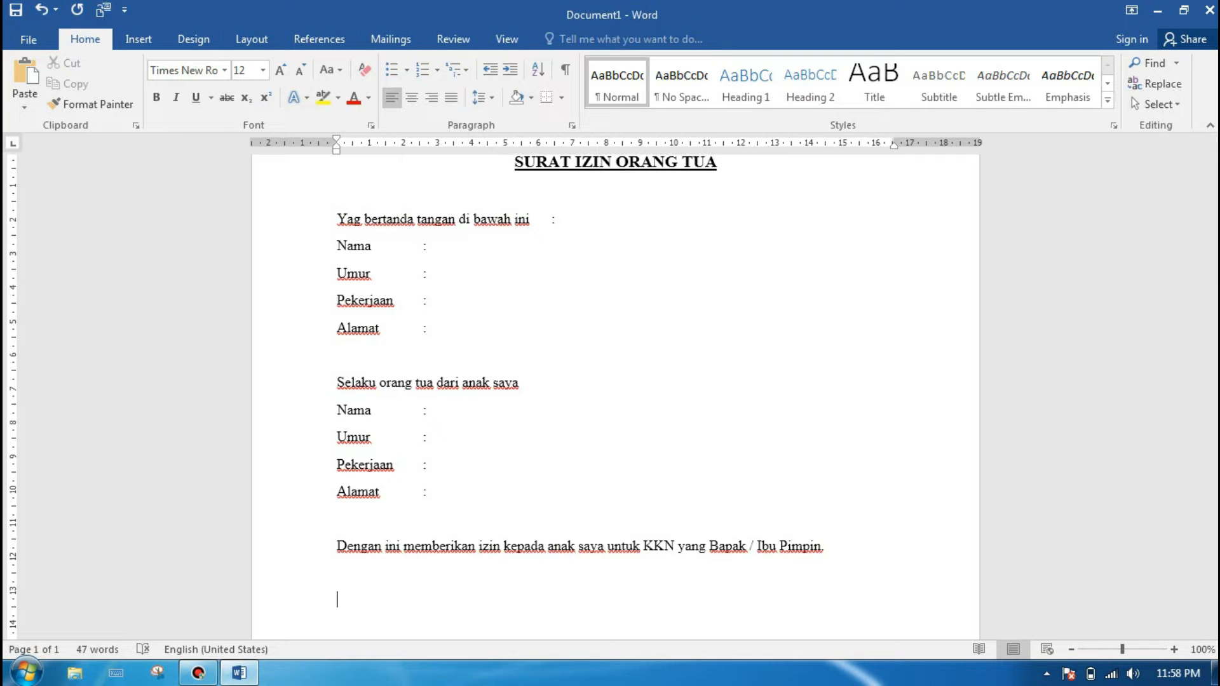
text(Demikian surat ini)
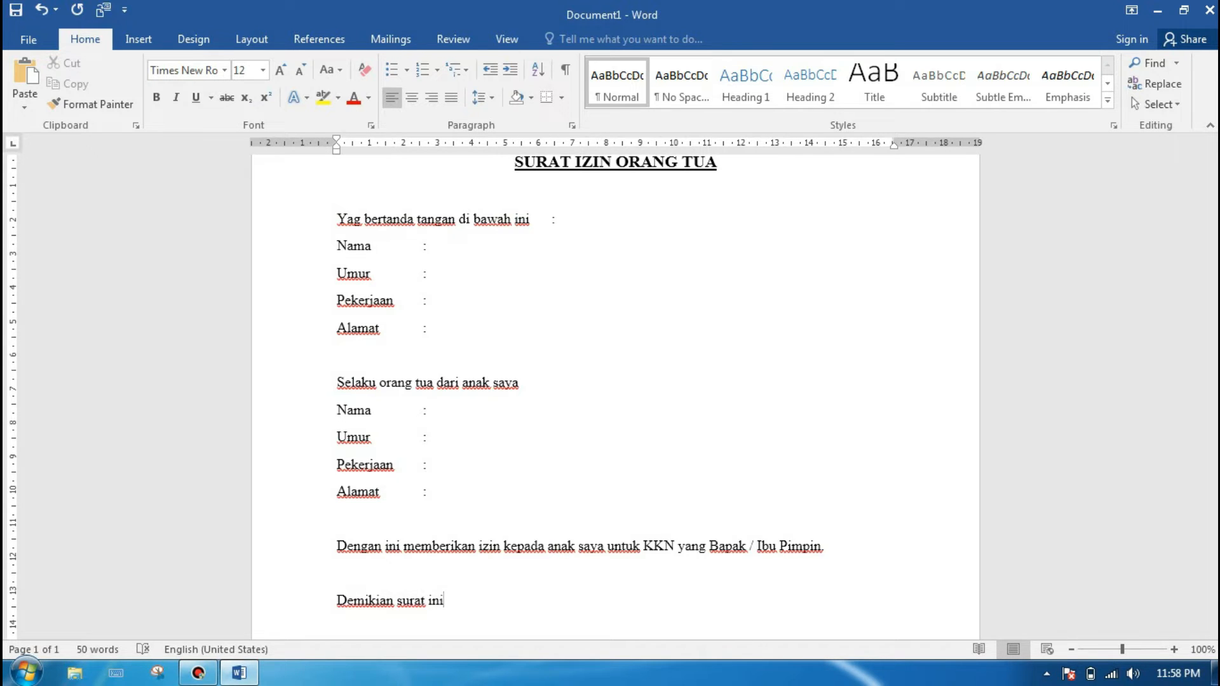
text( kami buat untuk)
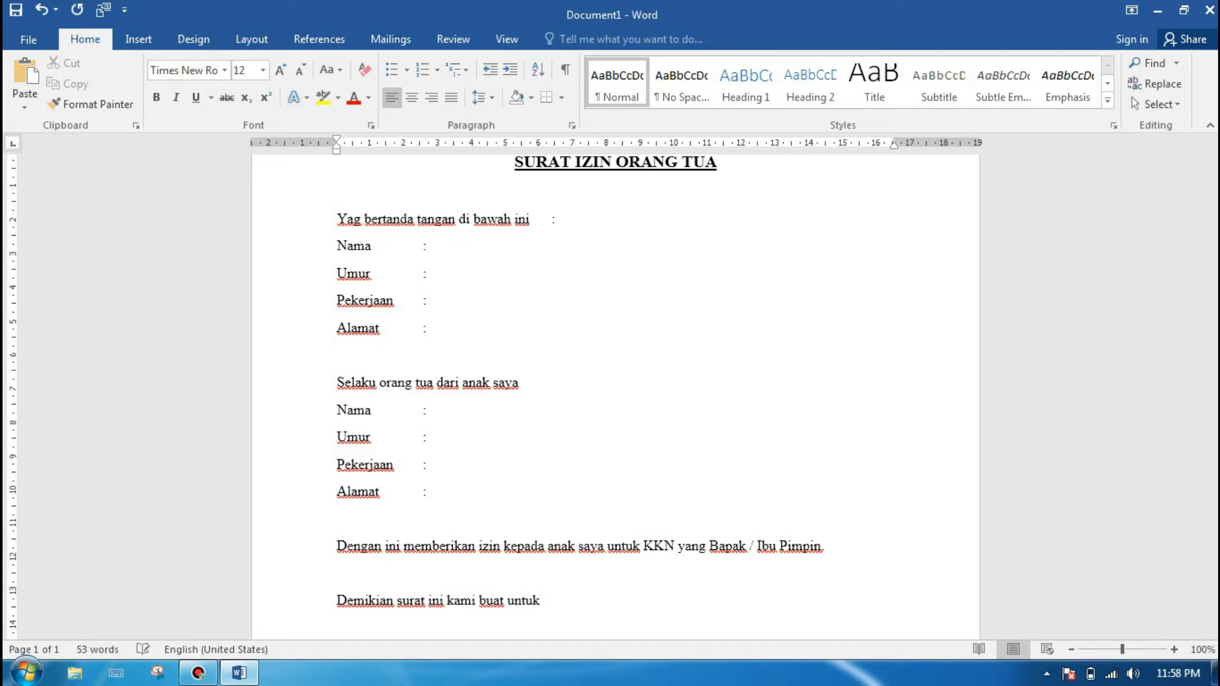
text( di pergunakan sebag)
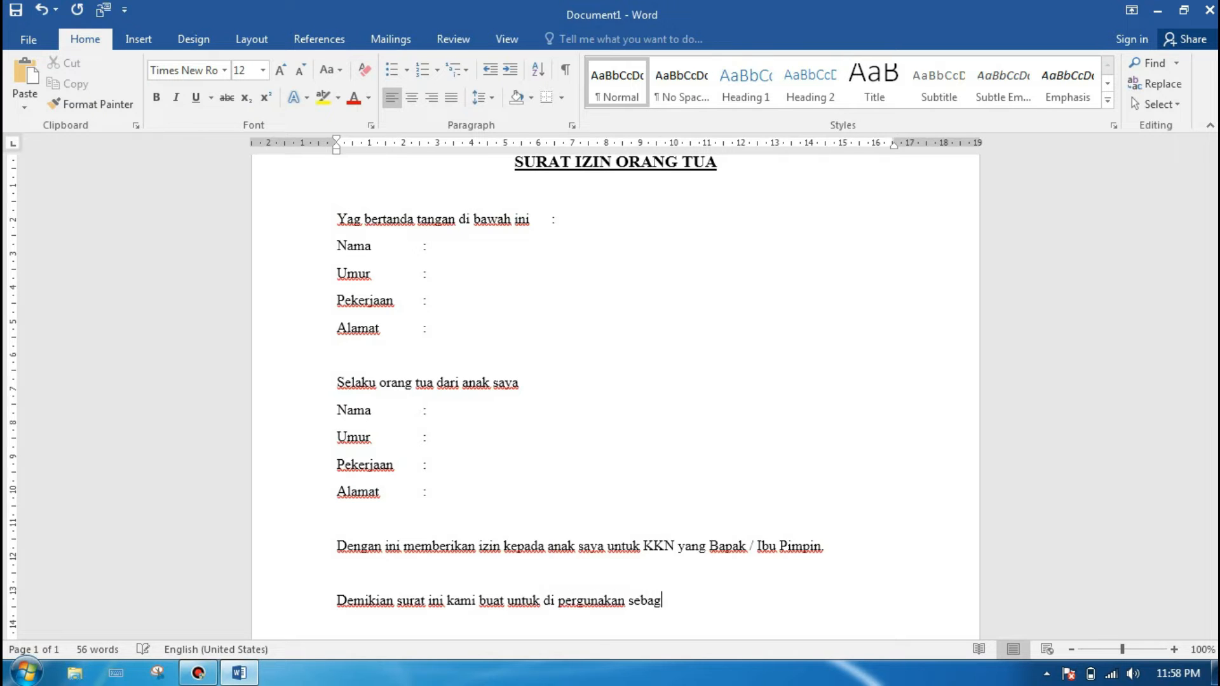
text(aimana mestinya.)
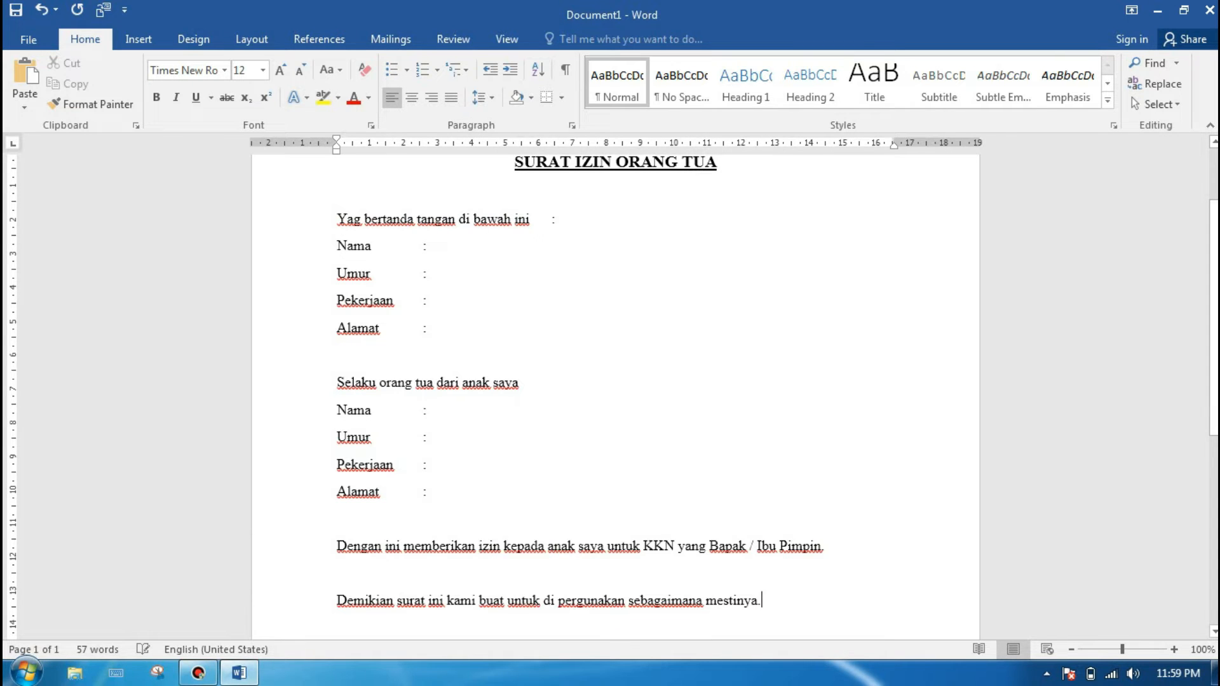
Step: Set the proofing language of all text below the title to Indonesian and dismiss the missing proofing tools notice
scroll(612, 397, up, 3)
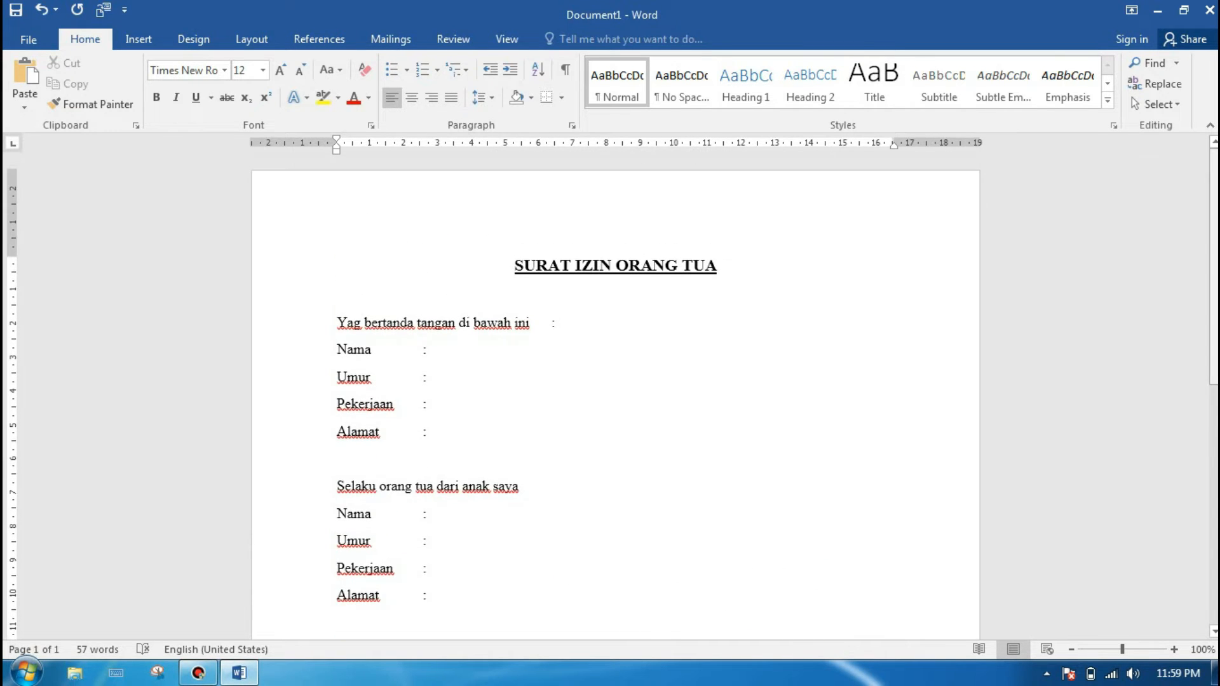
scroll(611, 397, down, 5)
scroll(612, 397, up, 3)
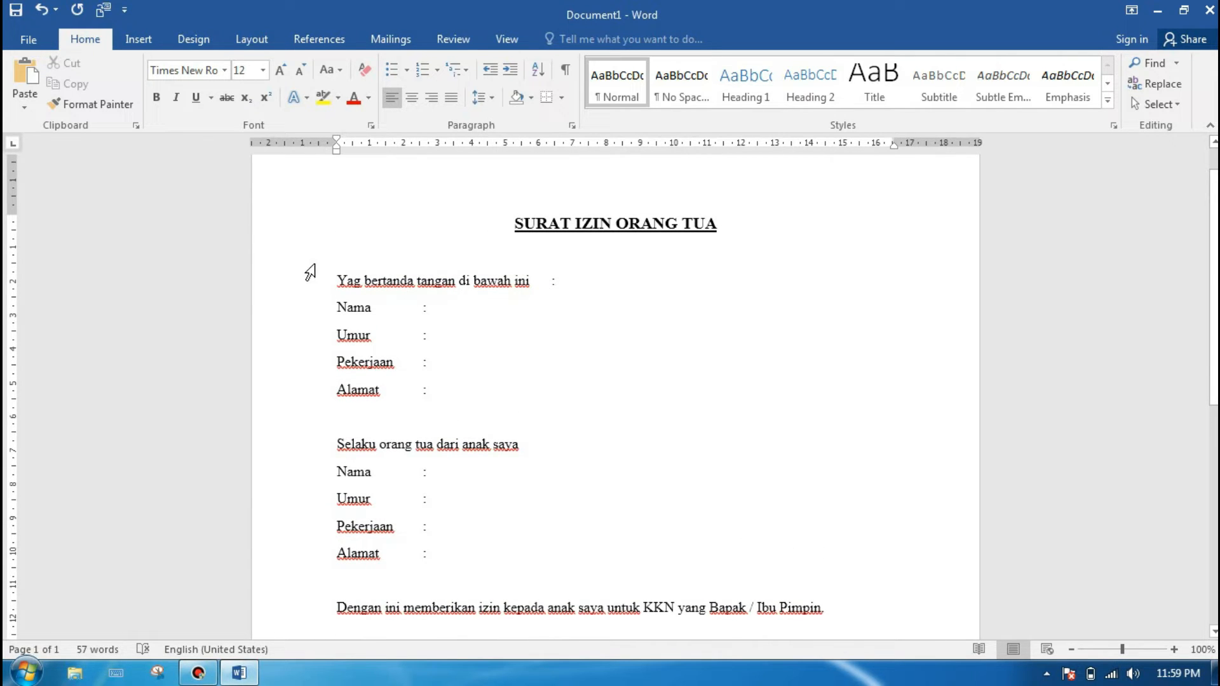
drag(332, 275, 791, 477)
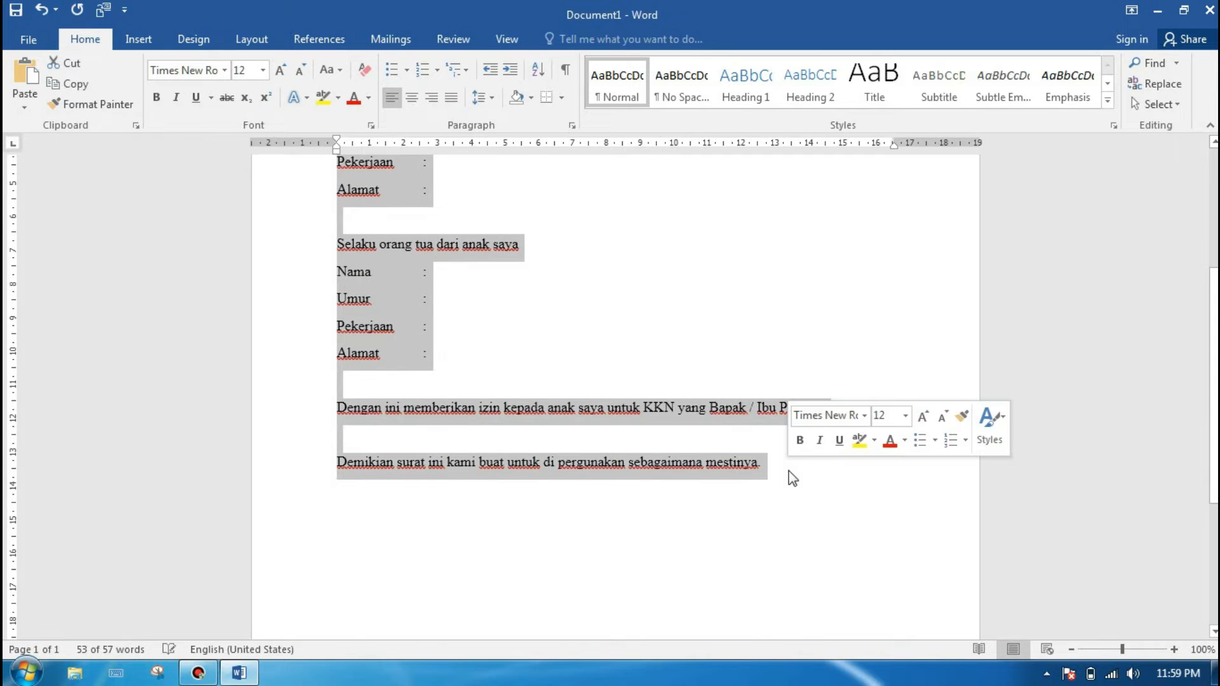
click(441, 40)
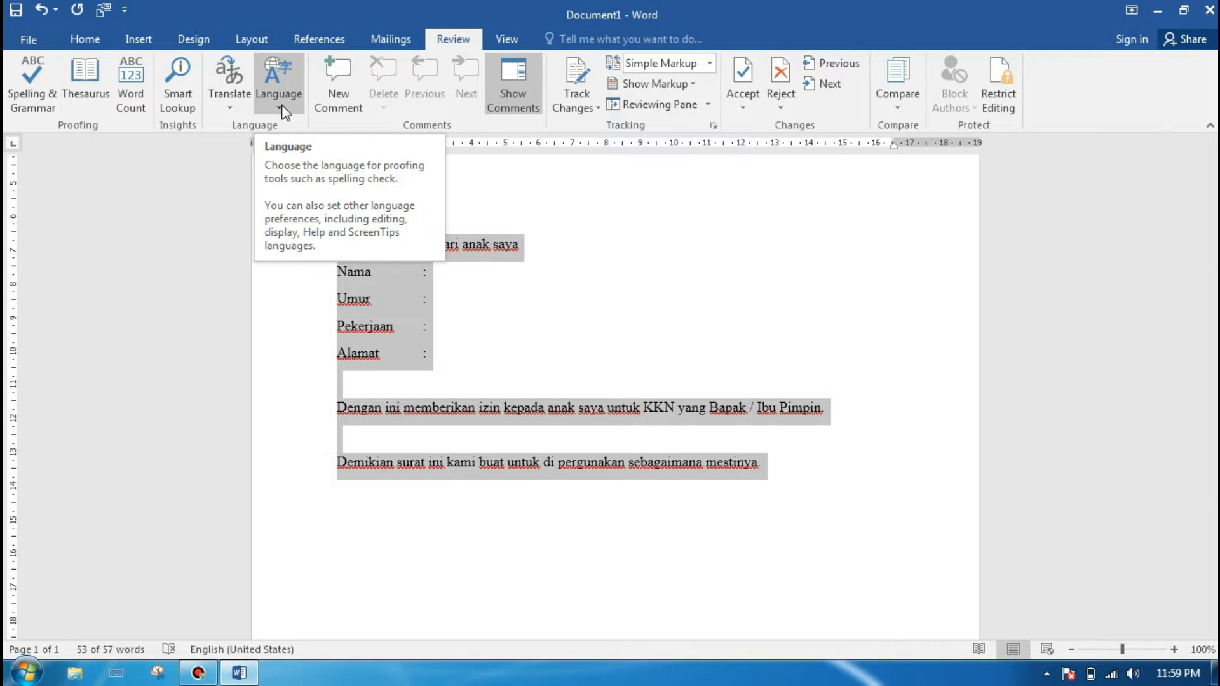
click(209, 649)
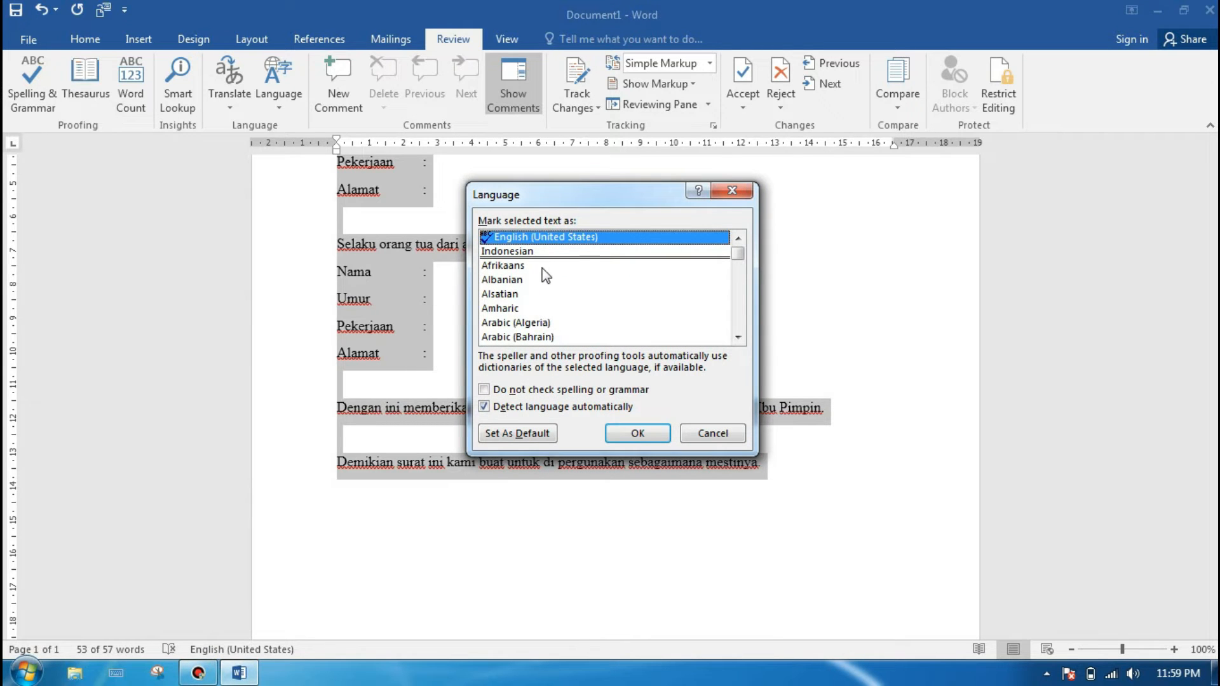
mouse_move(739, 257)
mouse_down()
mouse_move(737, 311)
mouse_move(740, 255)
mouse_up()
click(507, 254)
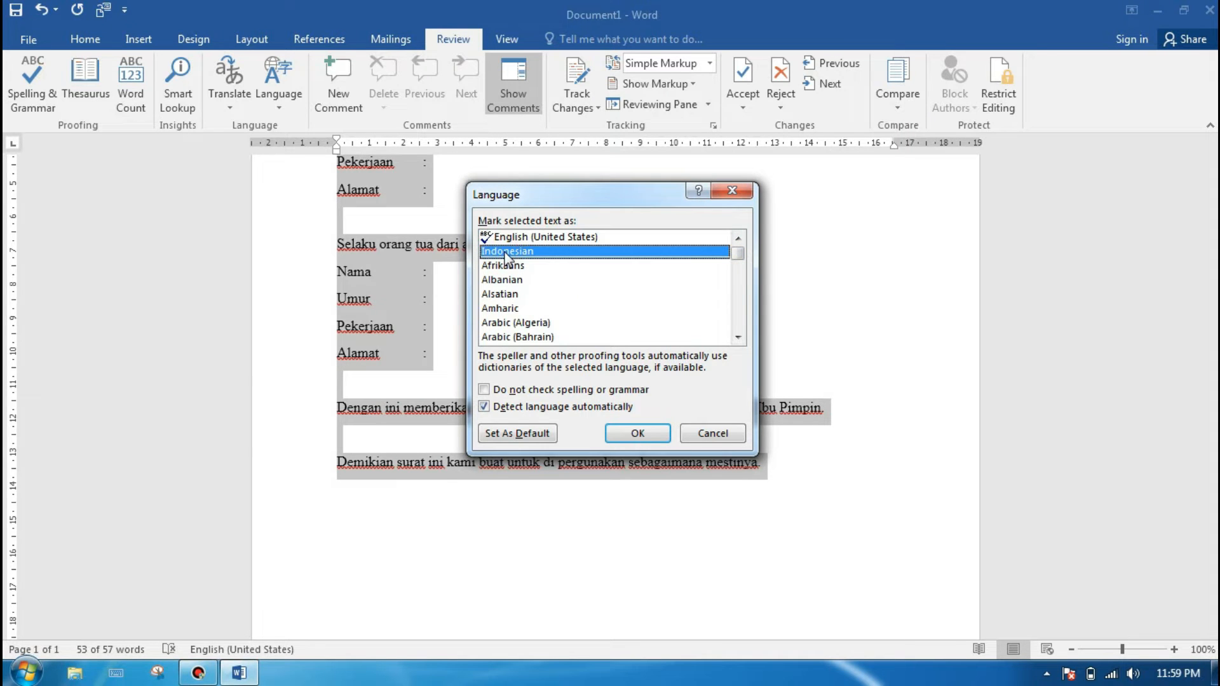
click(626, 435)
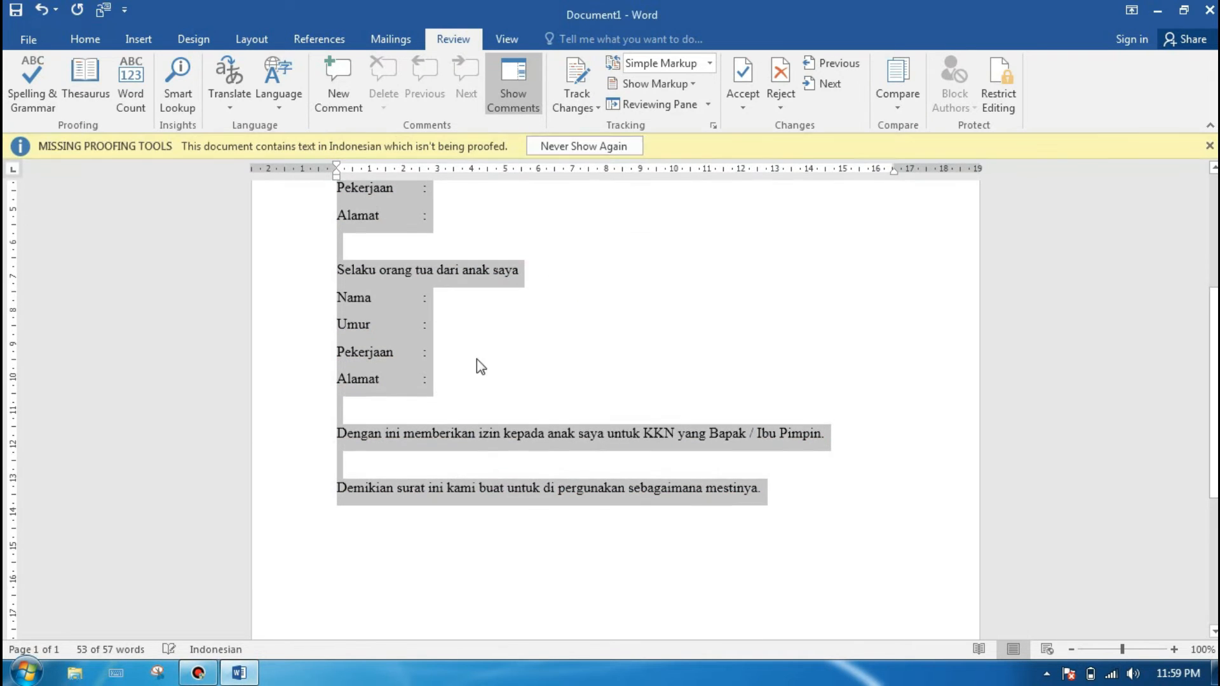
click(1209, 146)
drag(1214, 331, 1214, 210)
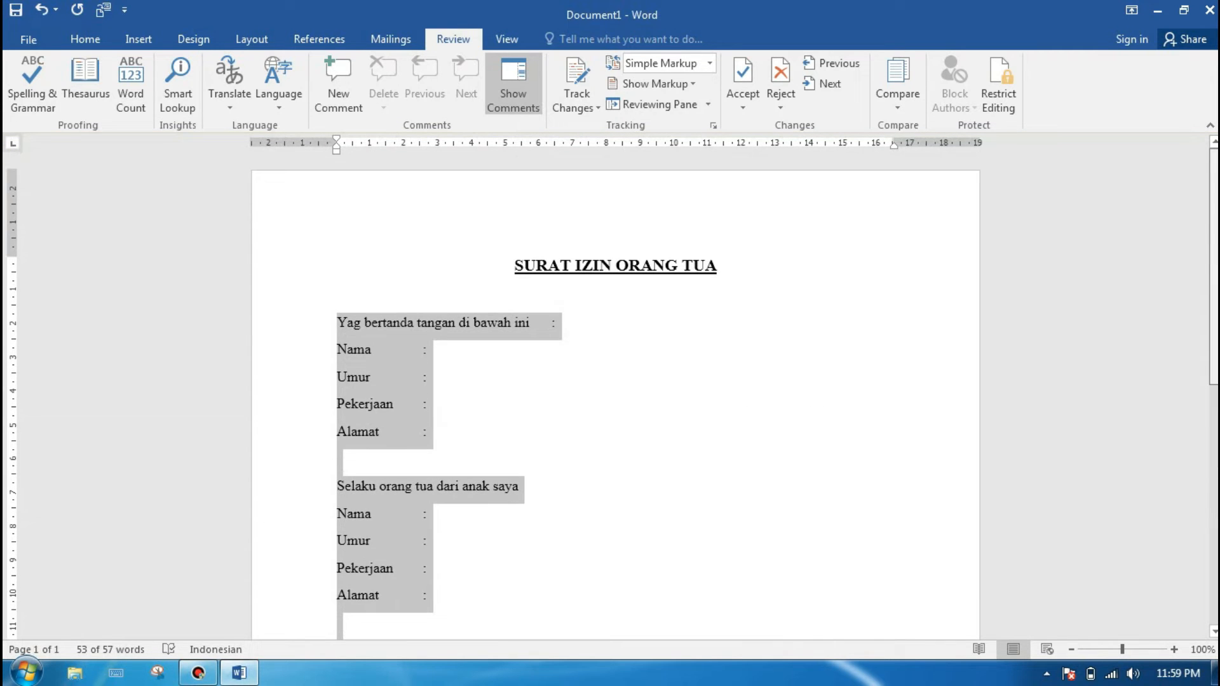
click(470, 403)
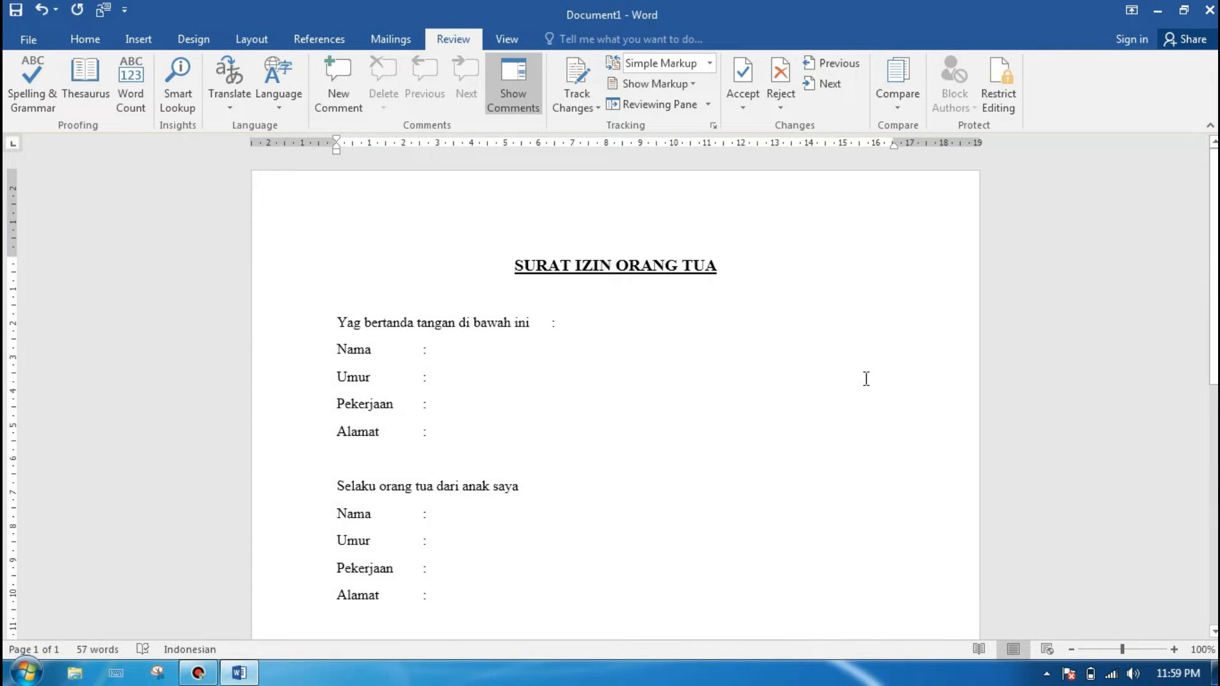
click(85, 45)
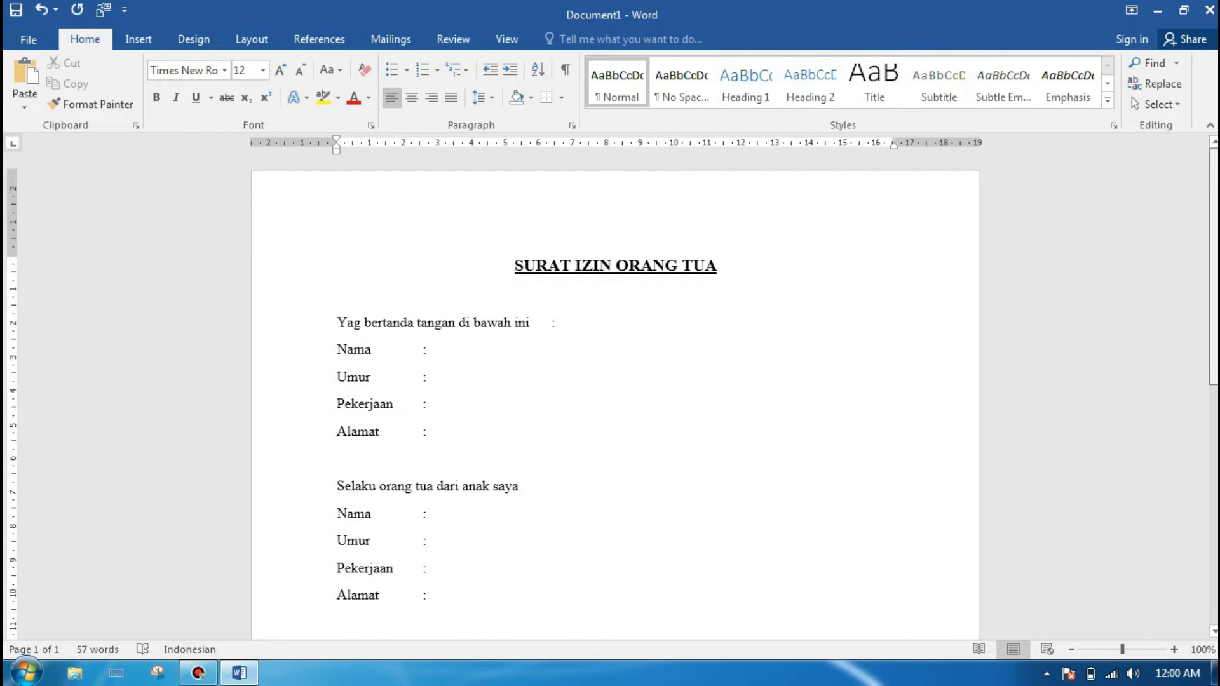
scroll(615, 394, down, 5)
scroll(615, 394, up, 3)
scroll(615, 394, down, 2)
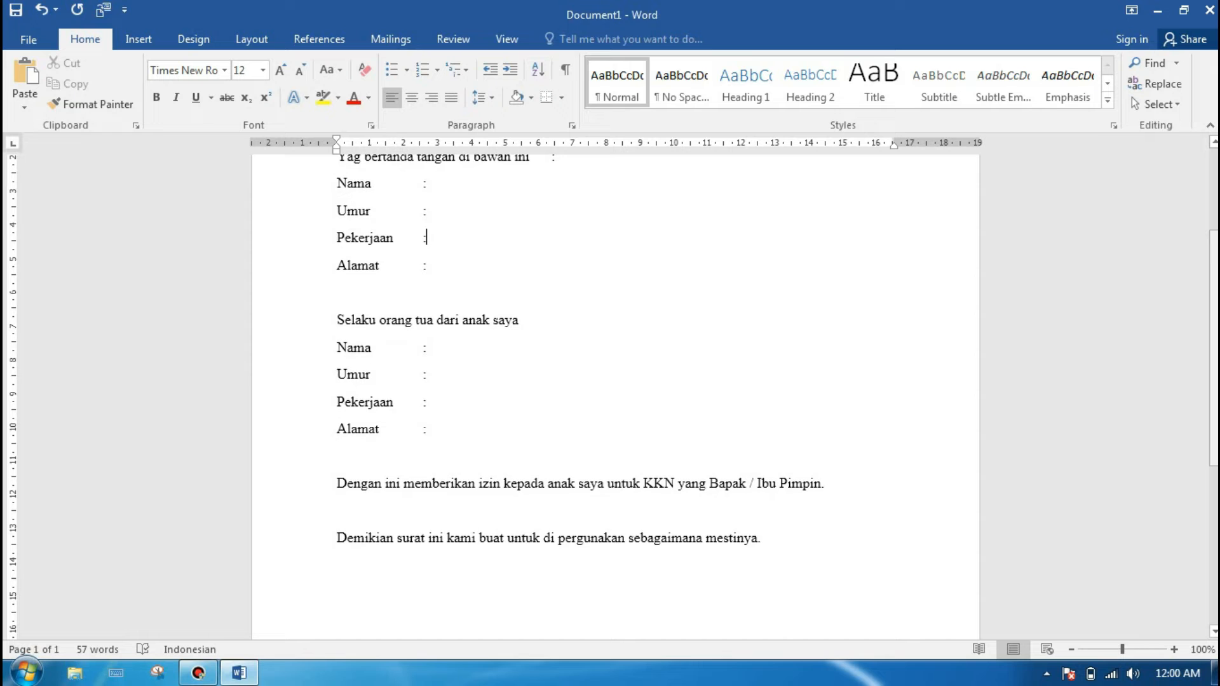
scroll(1170, 512, down, 5)
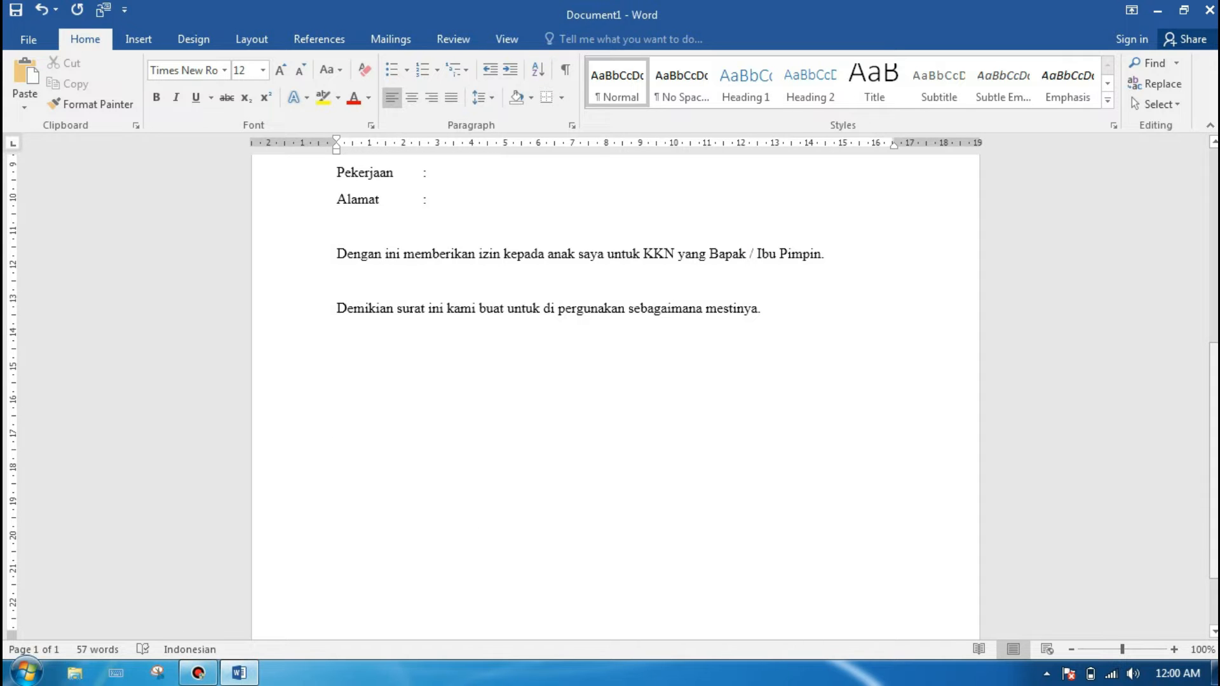
scroll(615, 394, up, 8)
scroll(615, 393, down, 2)
Step: Write the place and date "Surabaya, 28 Juni 2022" on the right side of the page, a few lines below the closing sentence
scroll(615, 394, down, 6)
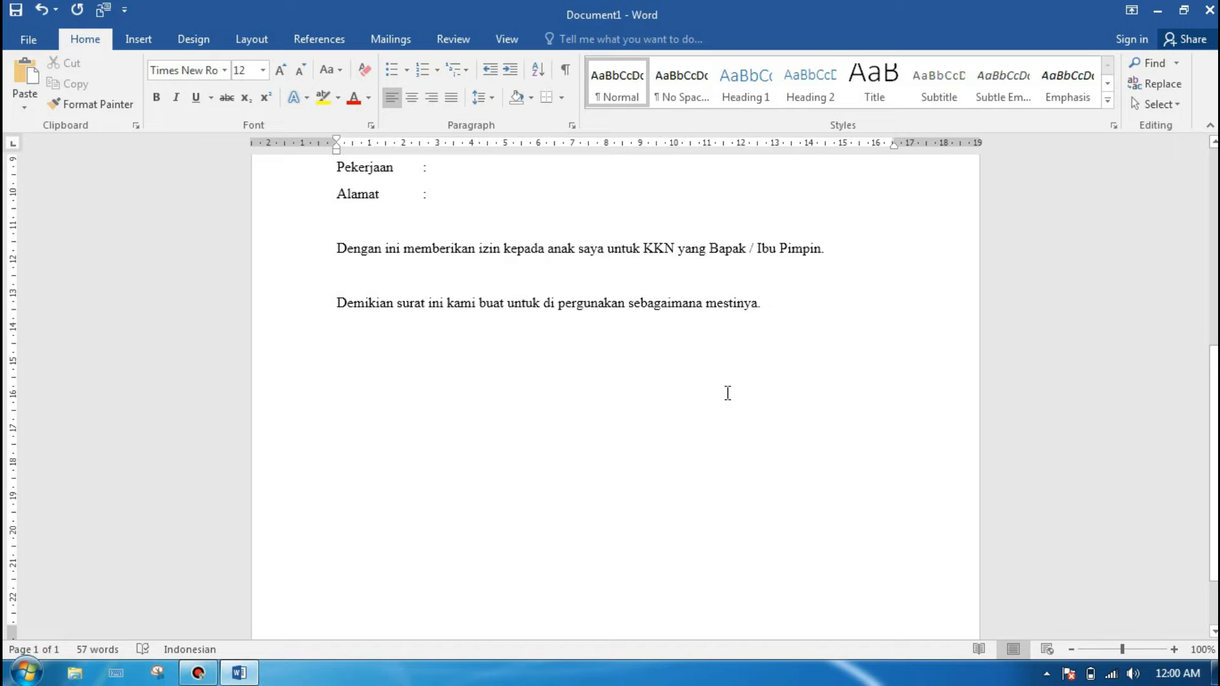
click(770, 403)
double_click(773, 414)
text(In)
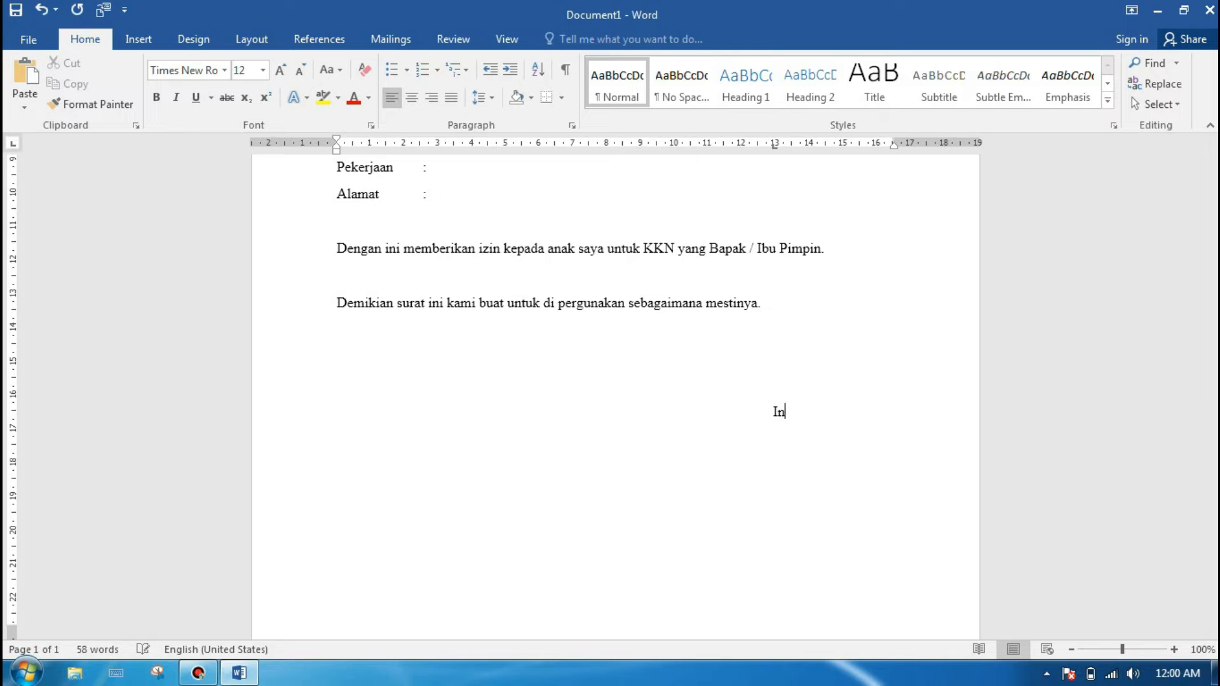
key(BackSpace)
text(Surabaya,)
text(28 Juni 20)
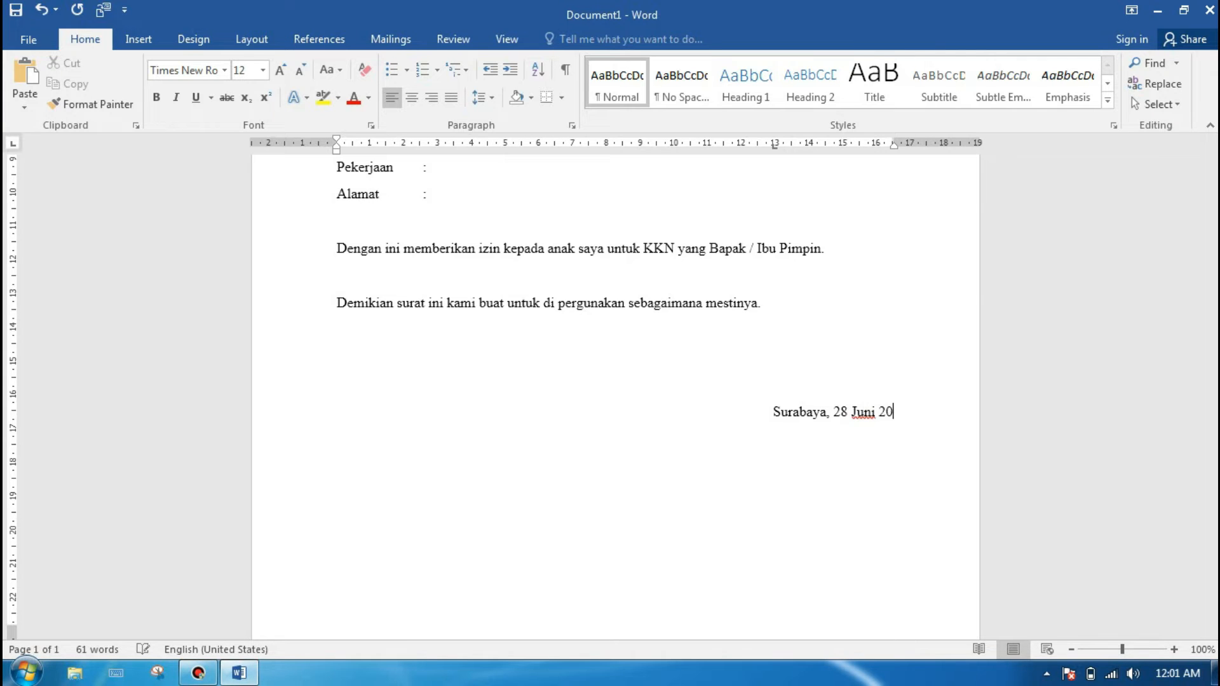
text(22)
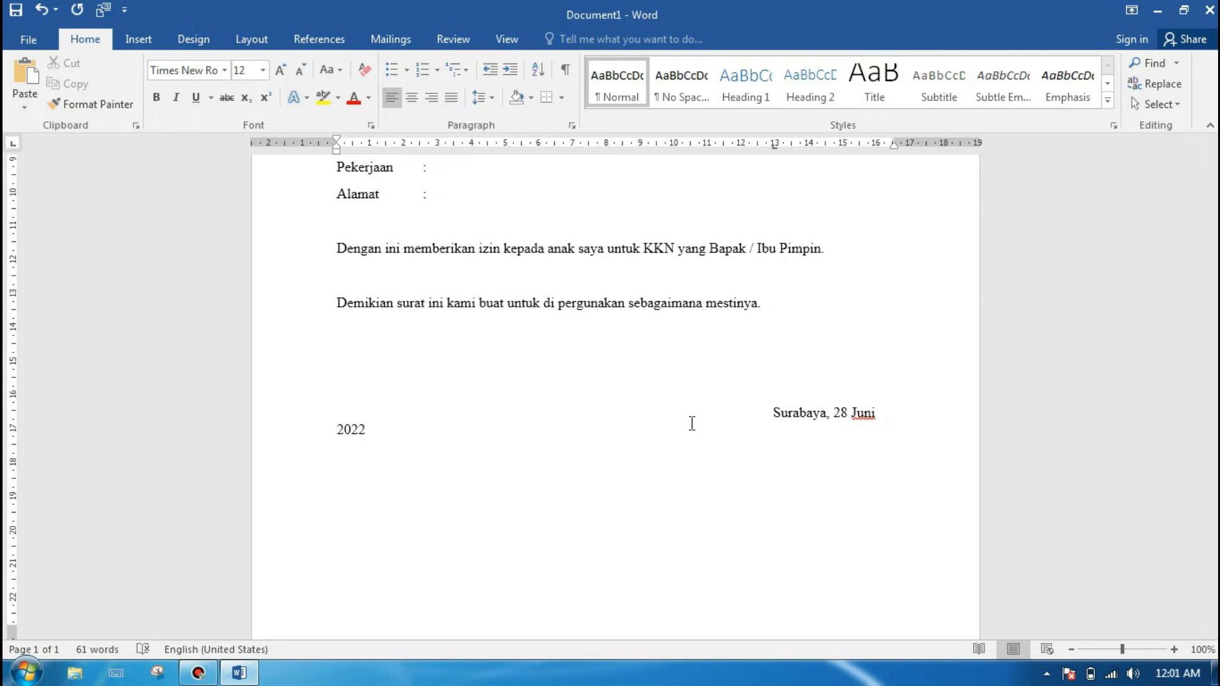
Step: Remove the tab spacing before "Surabaya, 28 Juni 2022" so the date line starts at the left margin
click(766, 411)
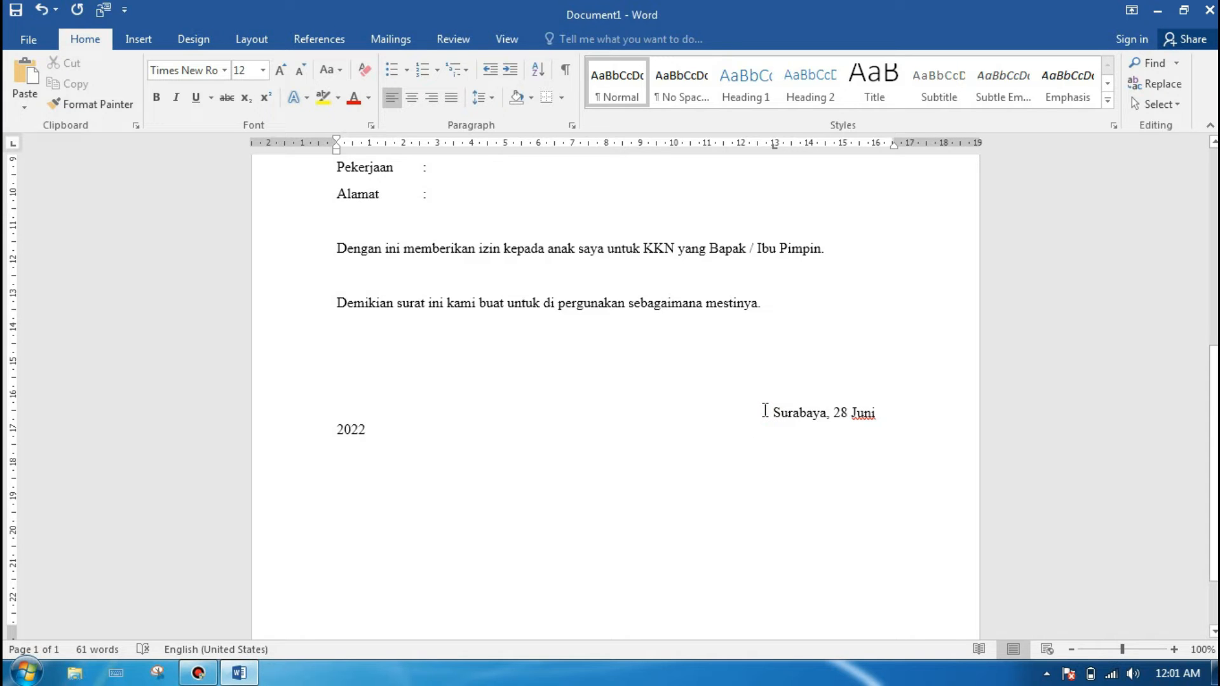
key(BackSpace)
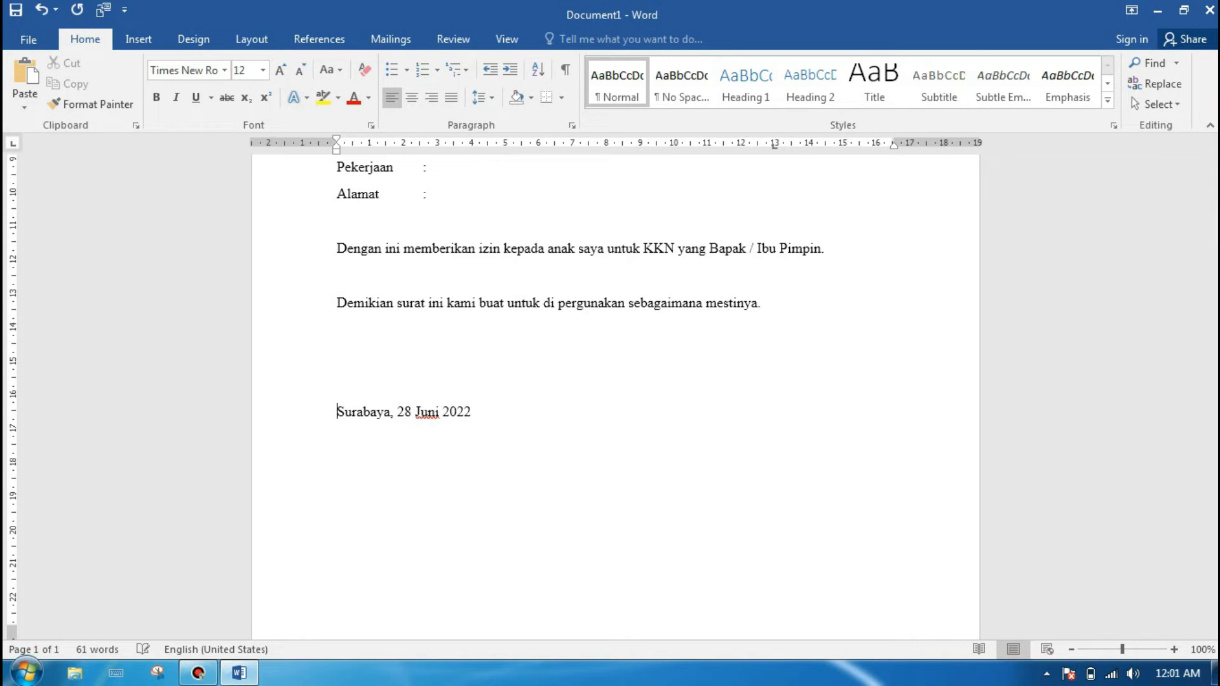
key(Tab)
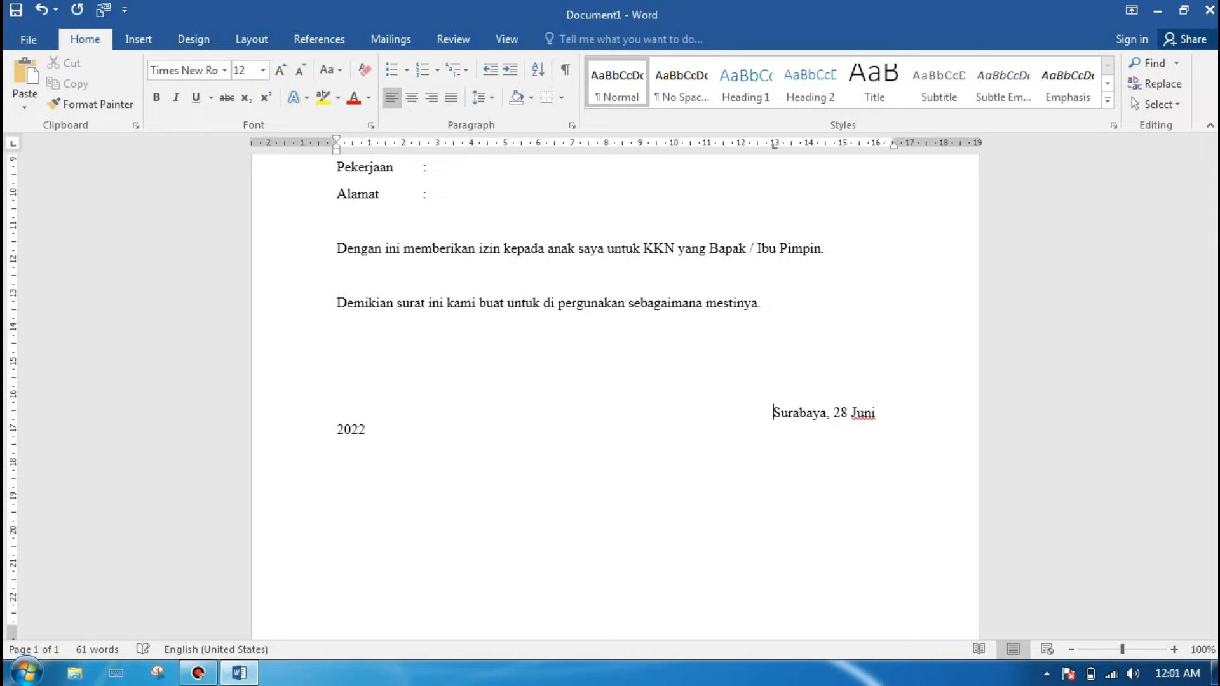
key(BackSpace)
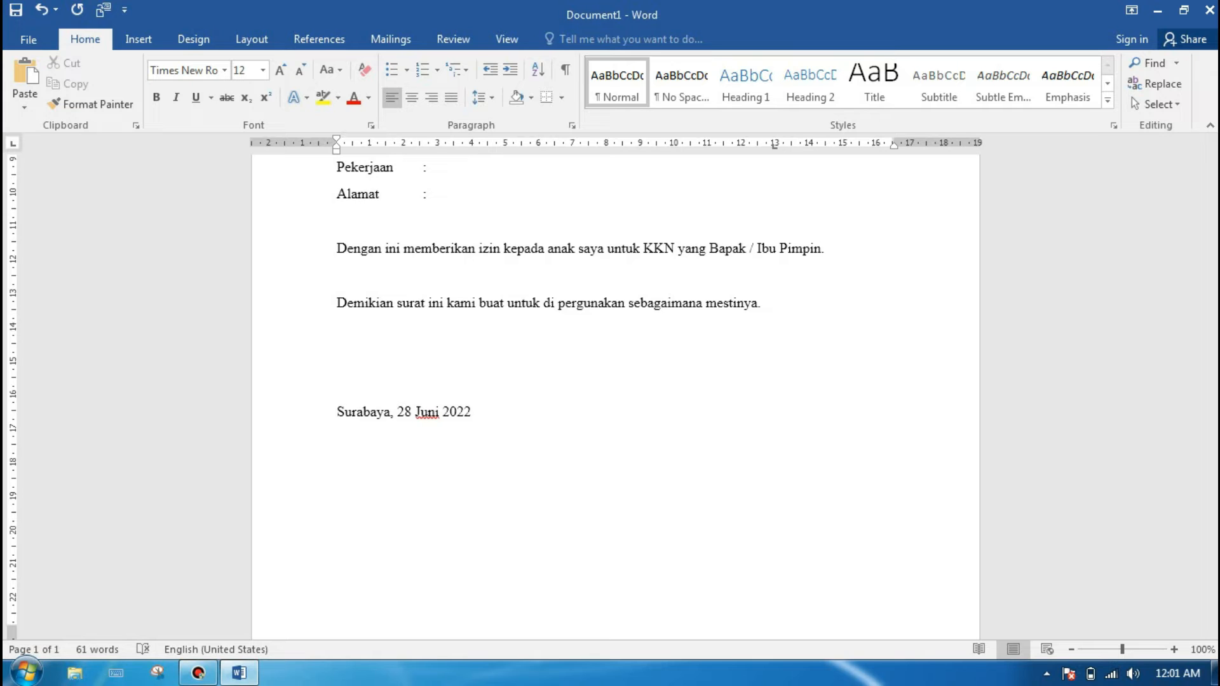
key(Tab)
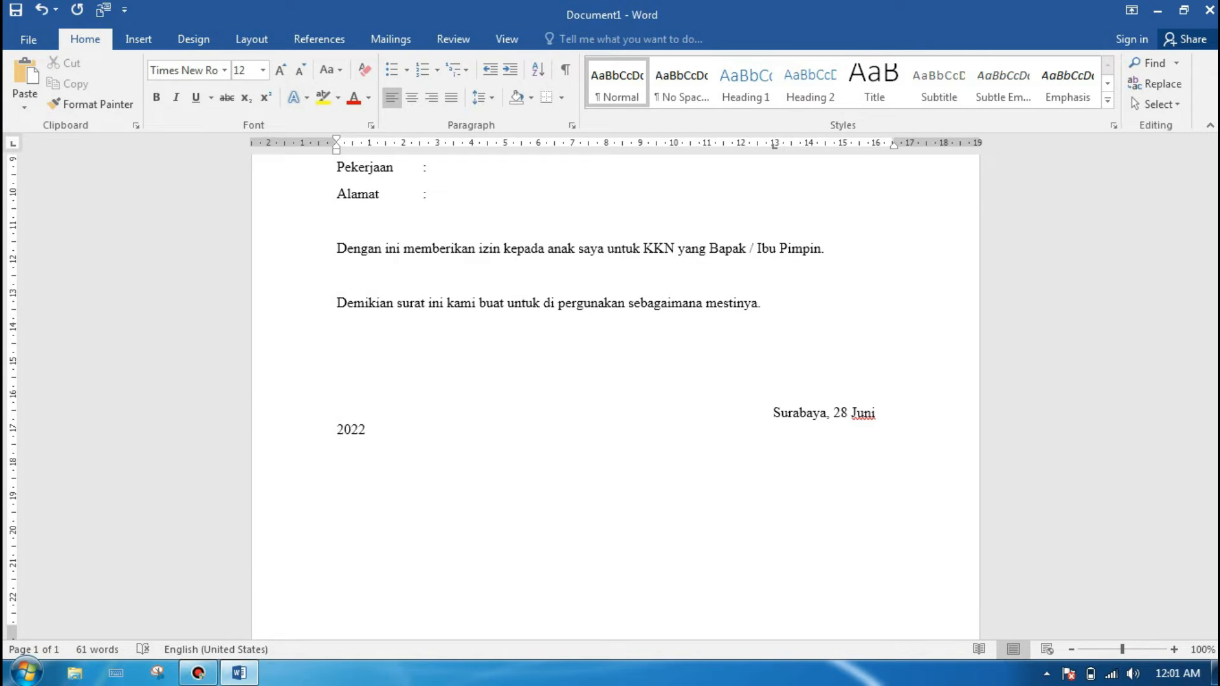
key(BackSpace)
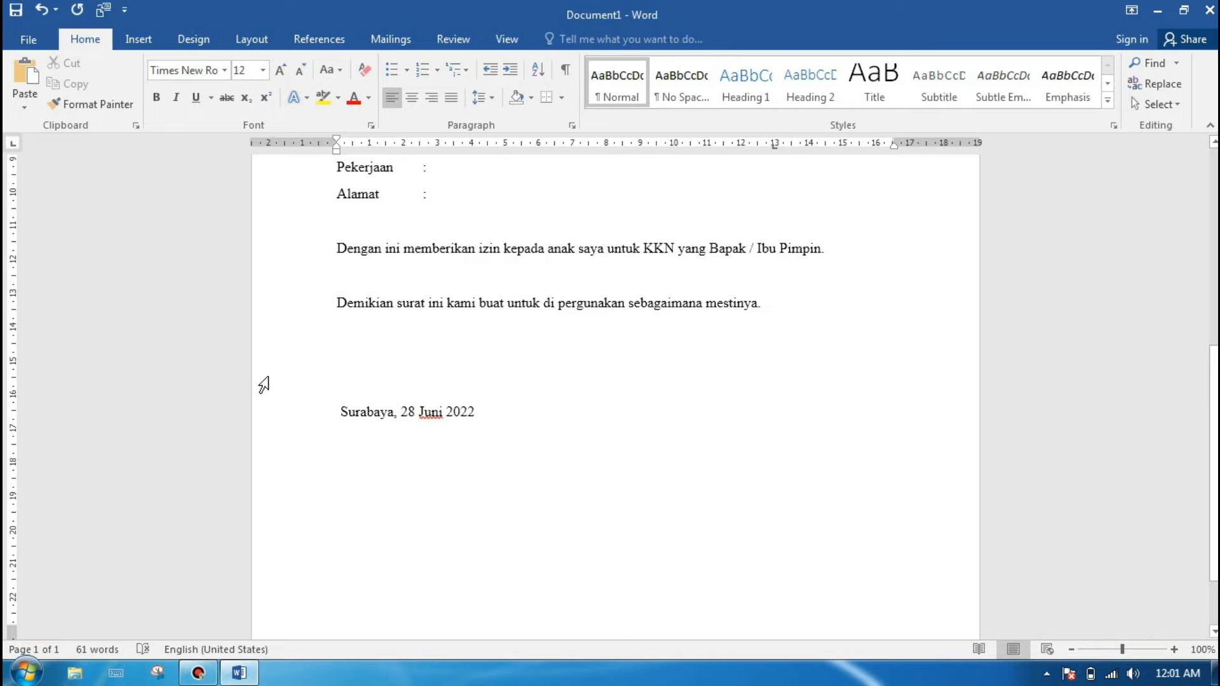
Step: Move the left indent of the date line to about 11.5 cm on the ruler
click(335, 409)
drag(381, 416, 485, 412)
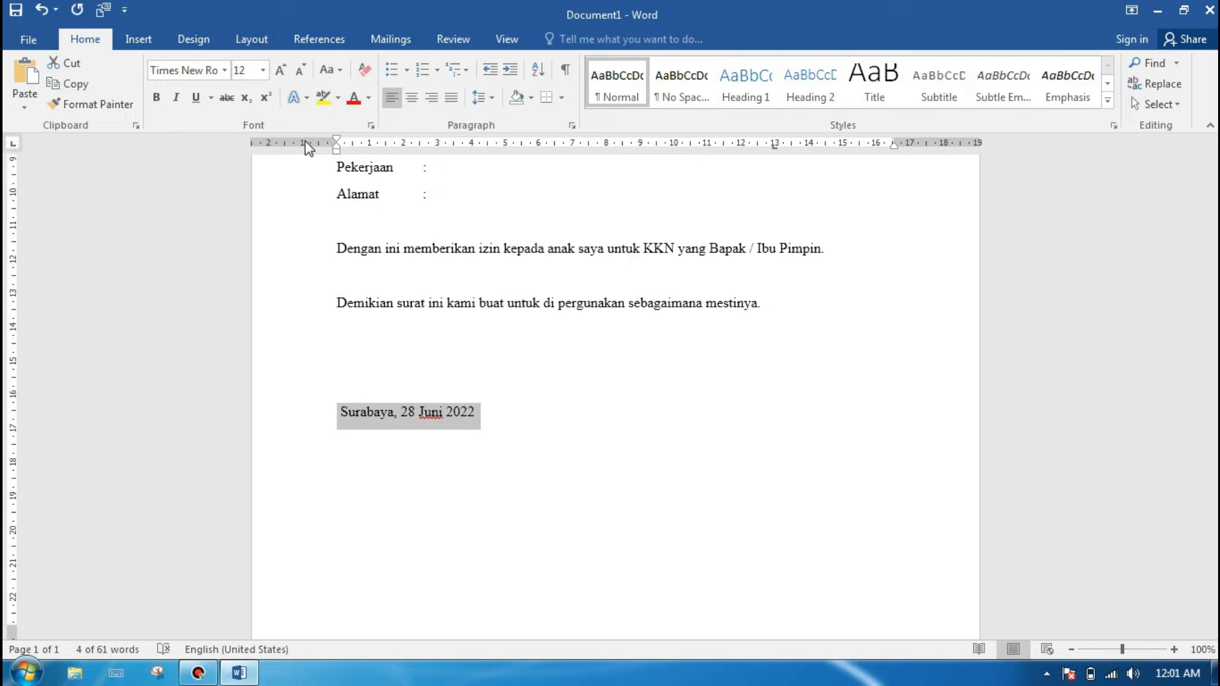
click(508, 41)
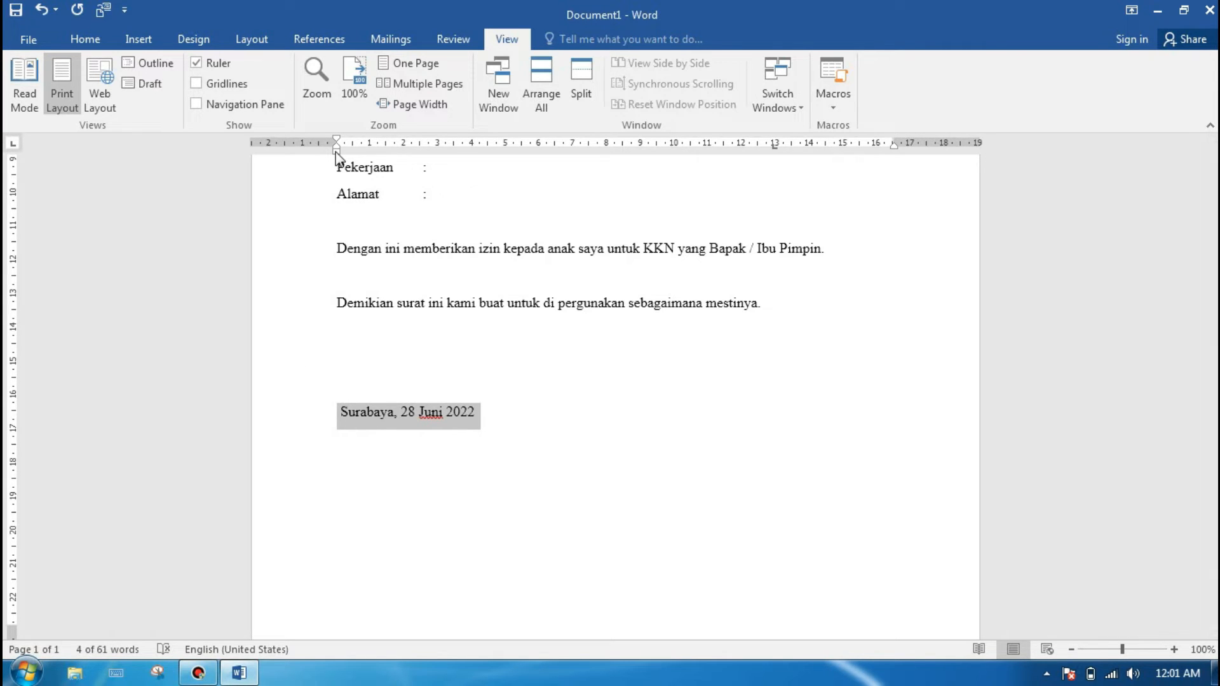
drag(336, 153, 724, 155)
click(615, 423)
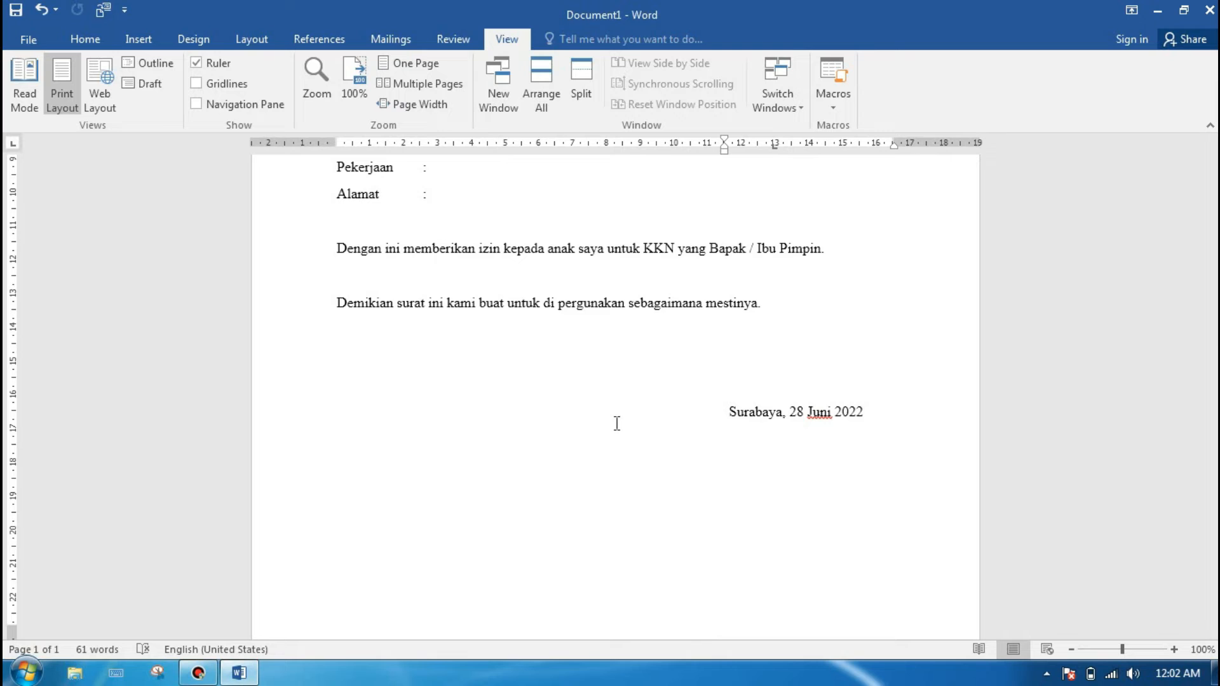
Step: Add the line "Orang Tua" below the date and shift it slightly to the right of the date's start
click(876, 418)
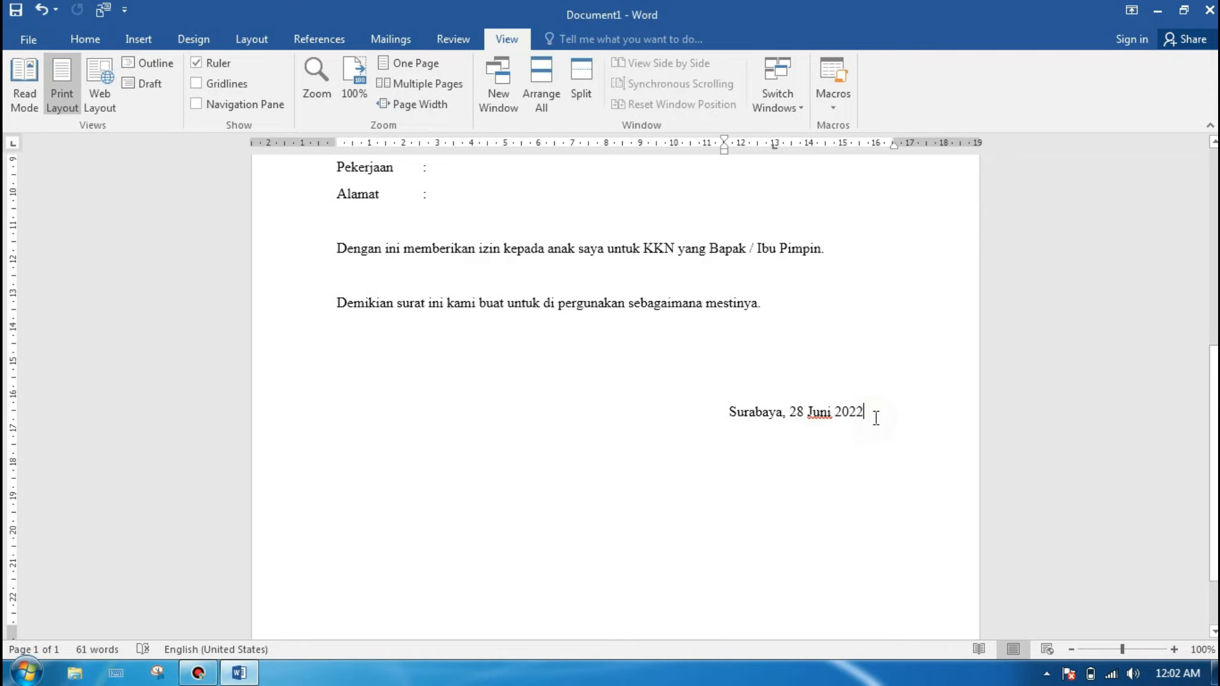
key(Return)
text(Orang)
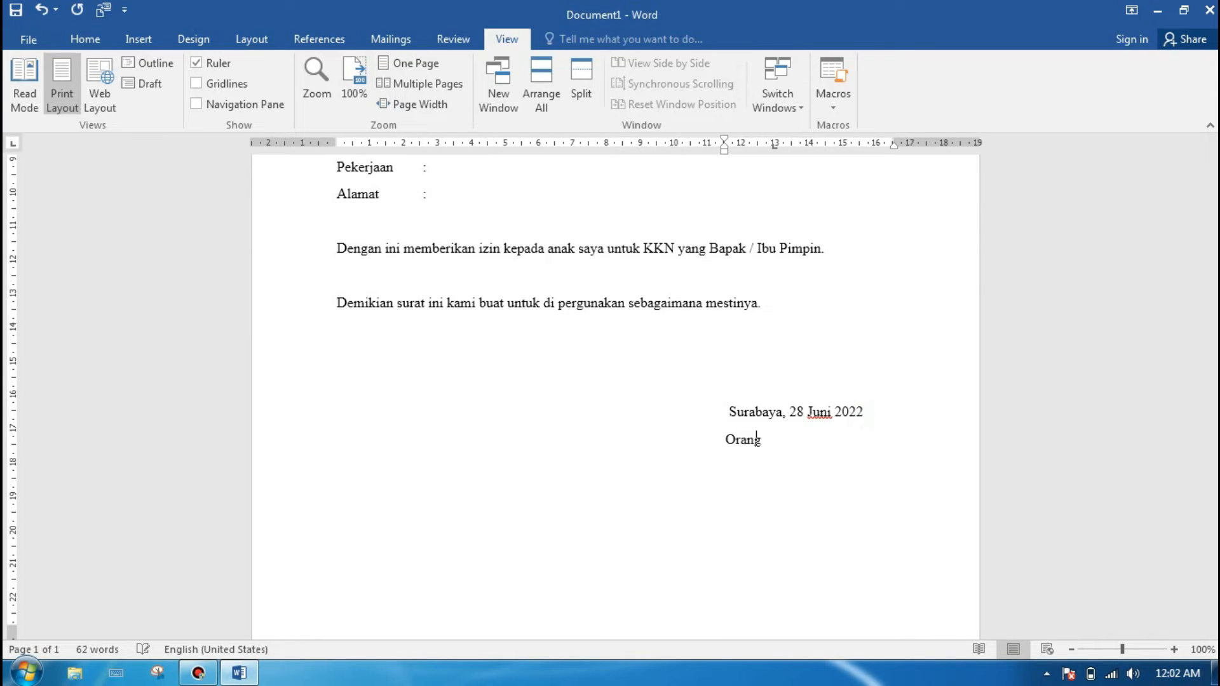
text( Tua)
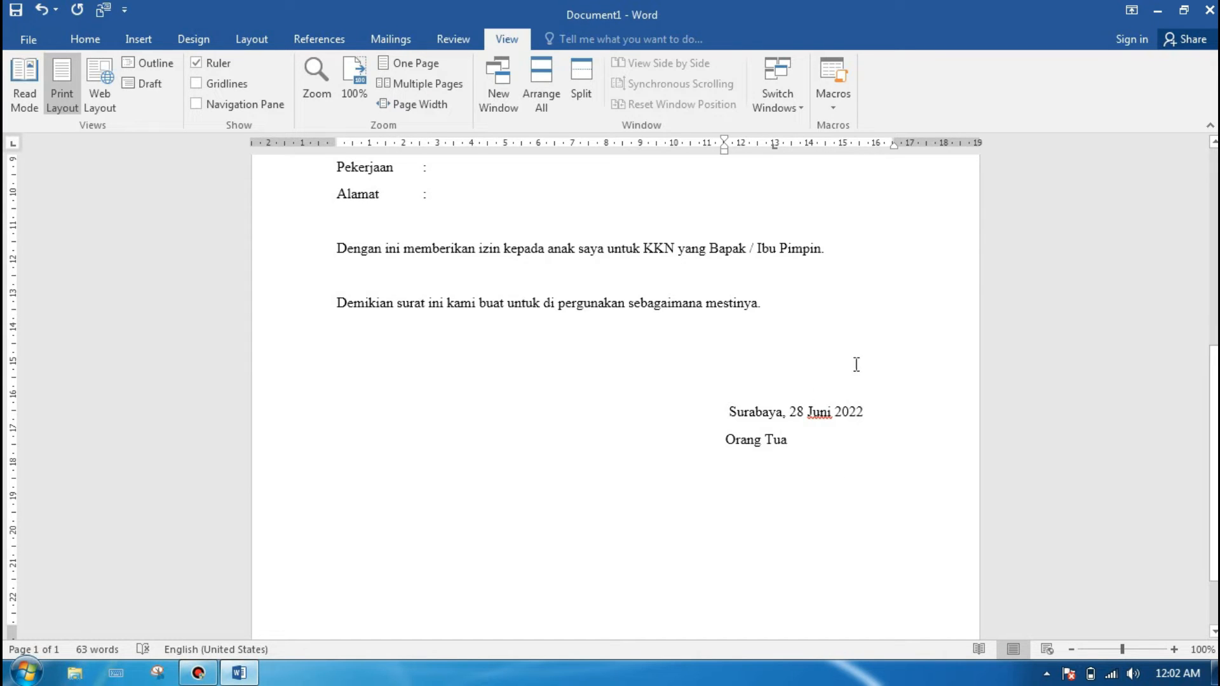
click(724, 439)
key(Tab)
key(BackSpace)
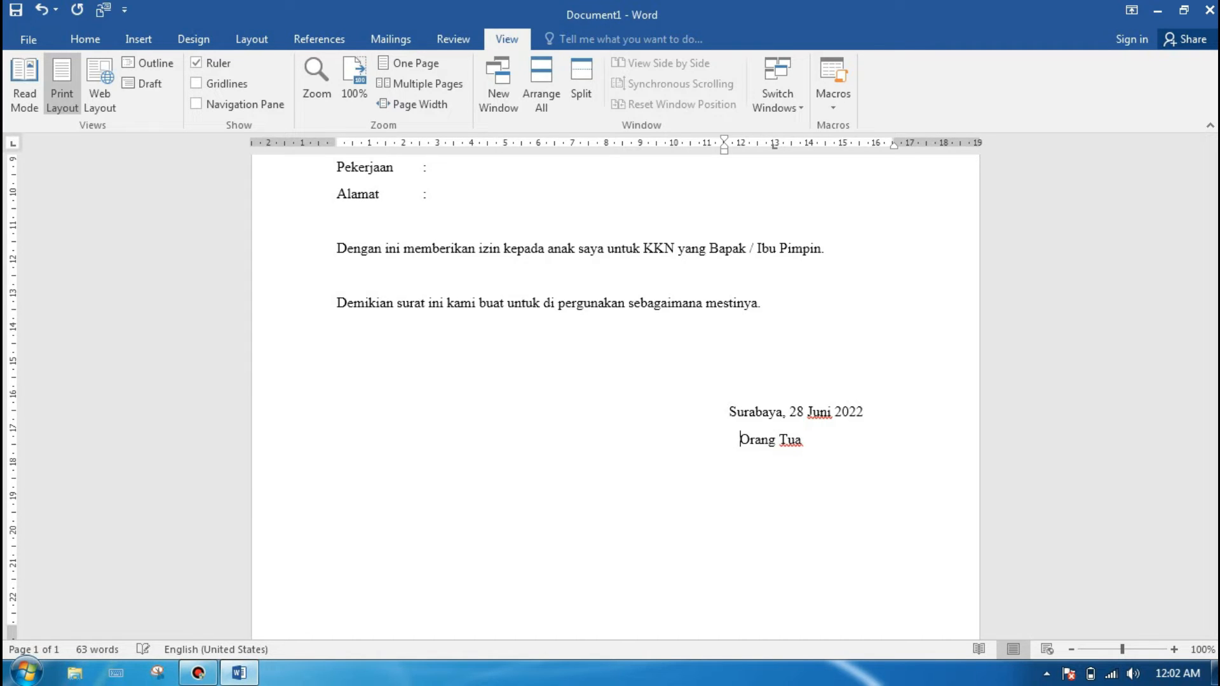
Step: Leave two blank lines for a signature below "Orang Tua", enter the parent's full name and align its start with the date
scroll(857, 430, down, 3)
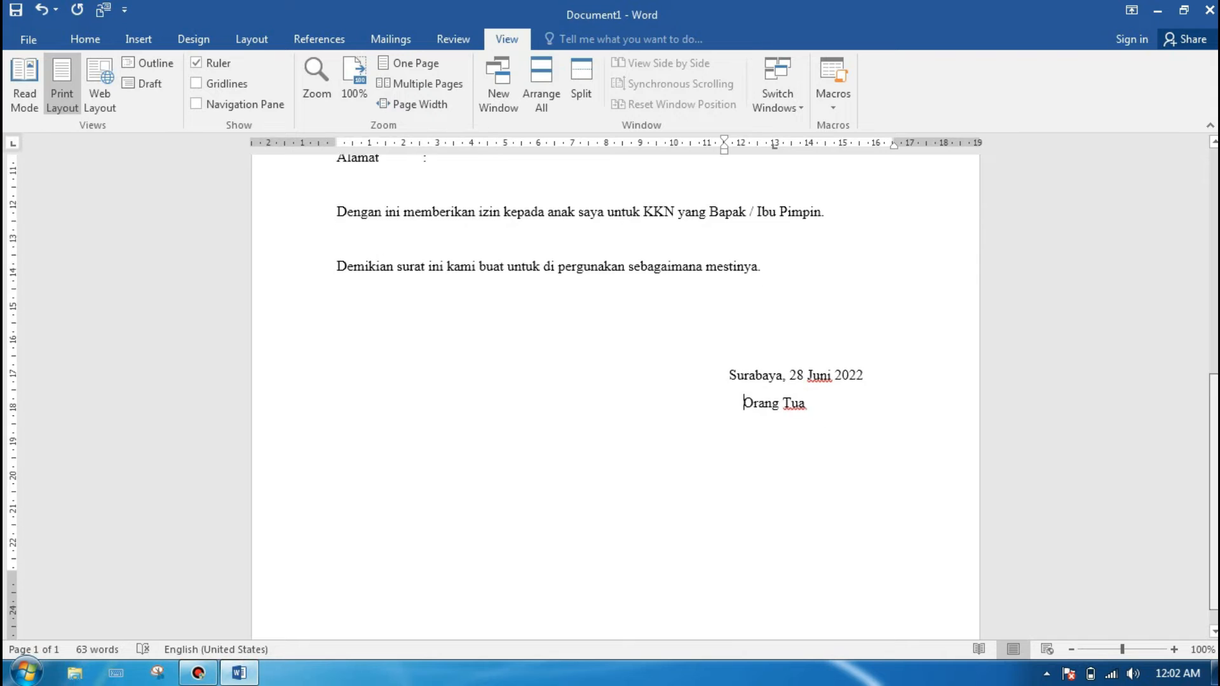
click(828, 372)
key(Return)
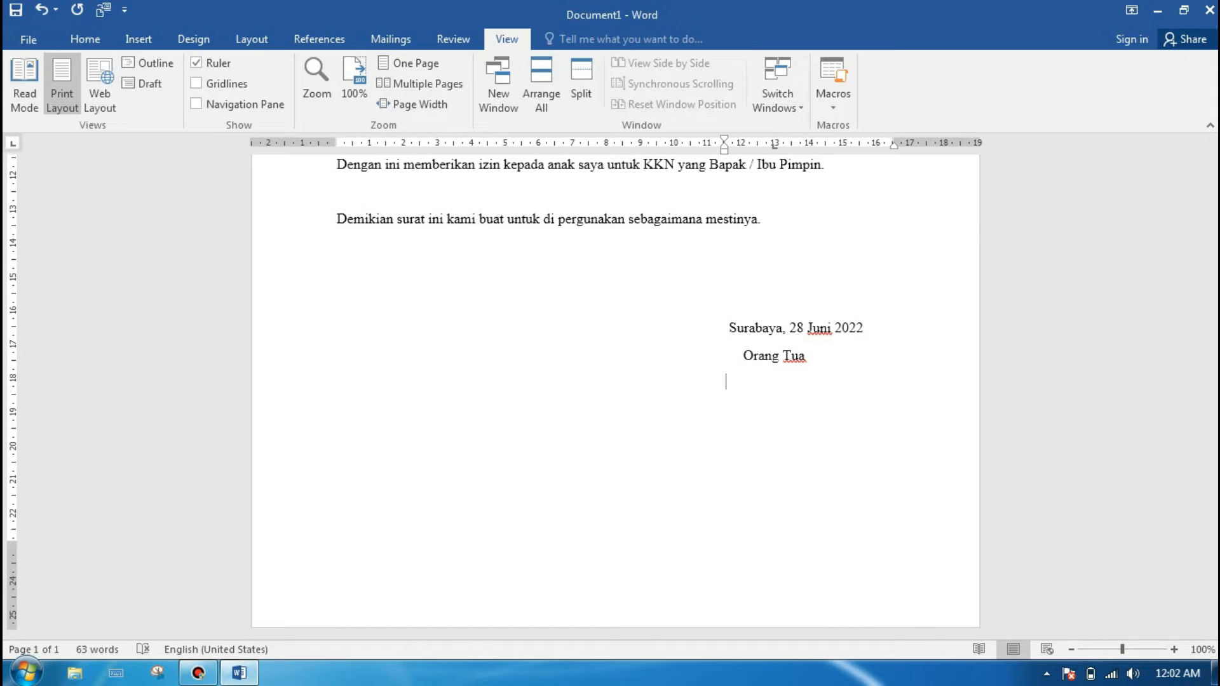
key(Return)
key(Return)
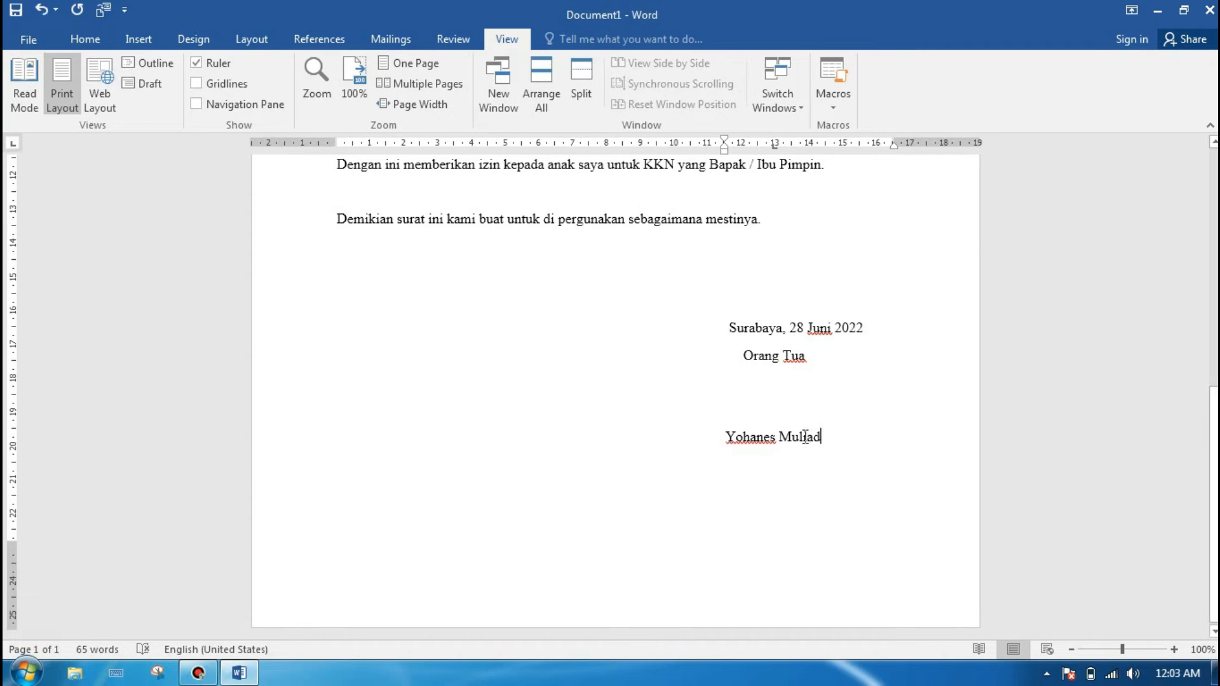
click(725, 436)
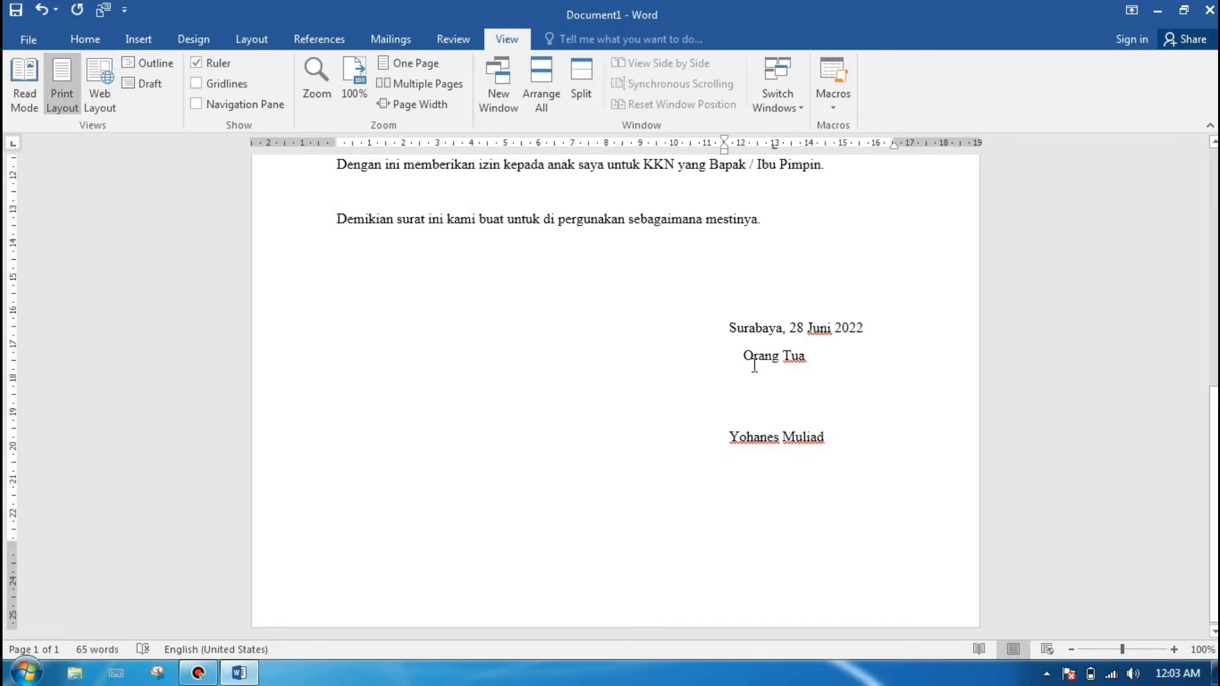
Step: Add a comma after "Orang Tua" and set the proofing language of the whole signature section to Indonesian
click(814, 357)
text(.)
drag(717, 323, 845, 448)
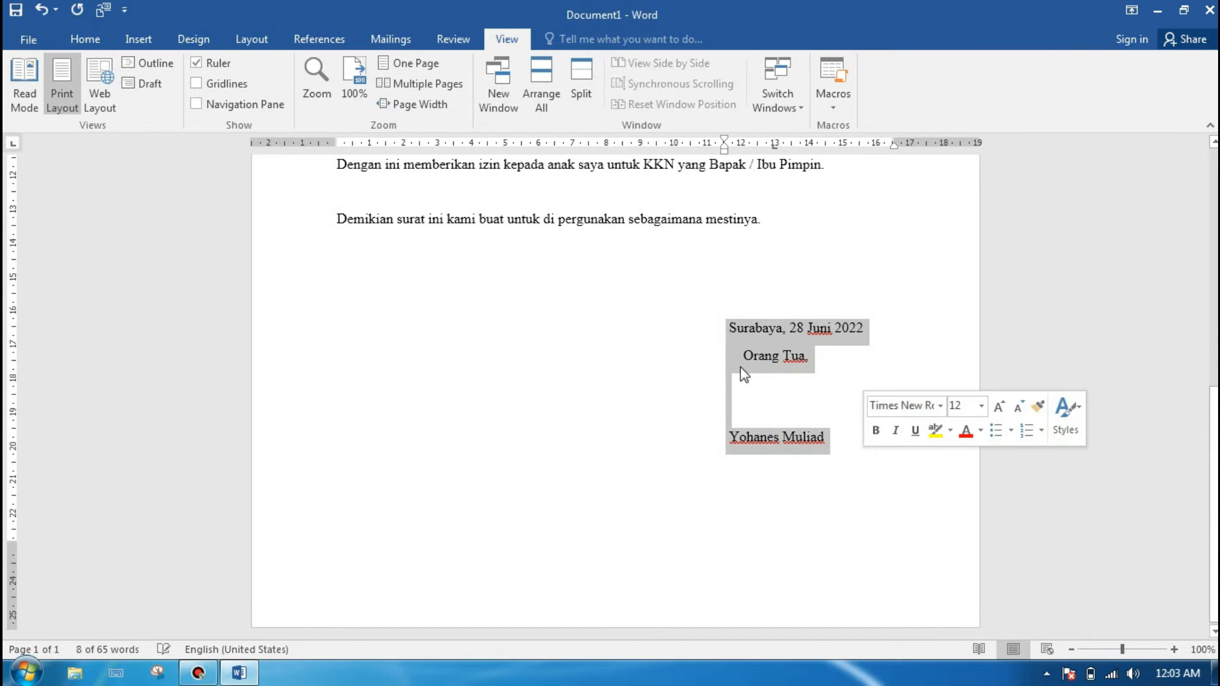
click(443, 39)
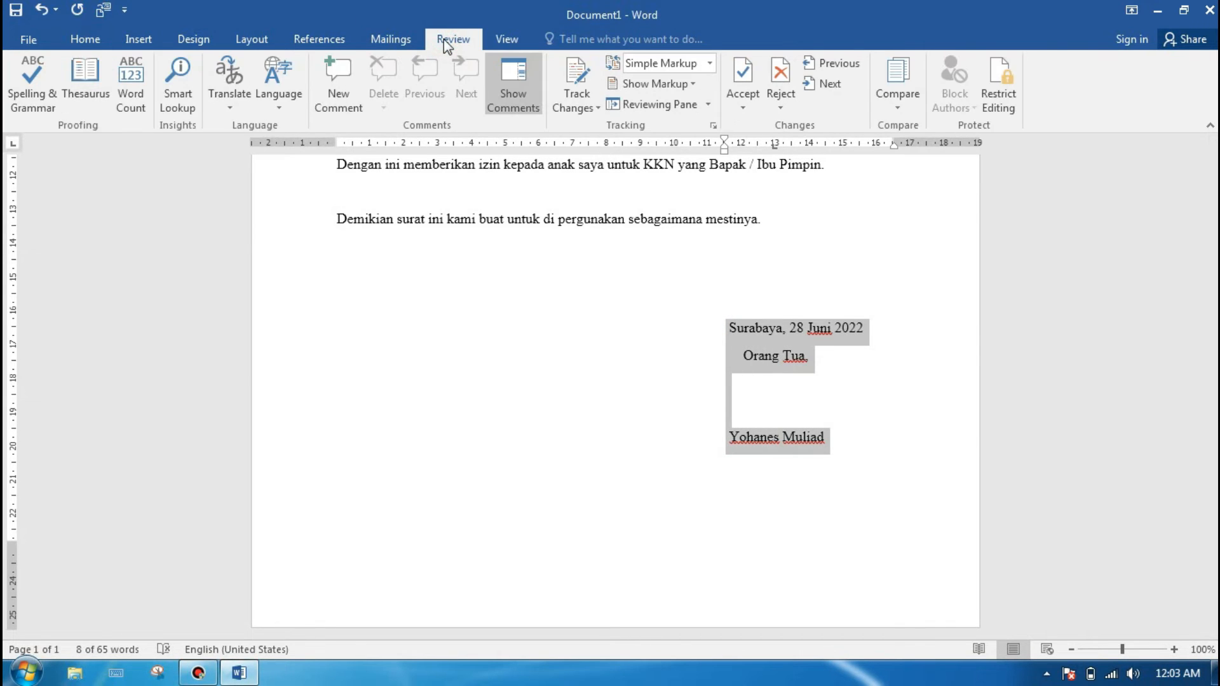
click(277, 97)
click(299, 127)
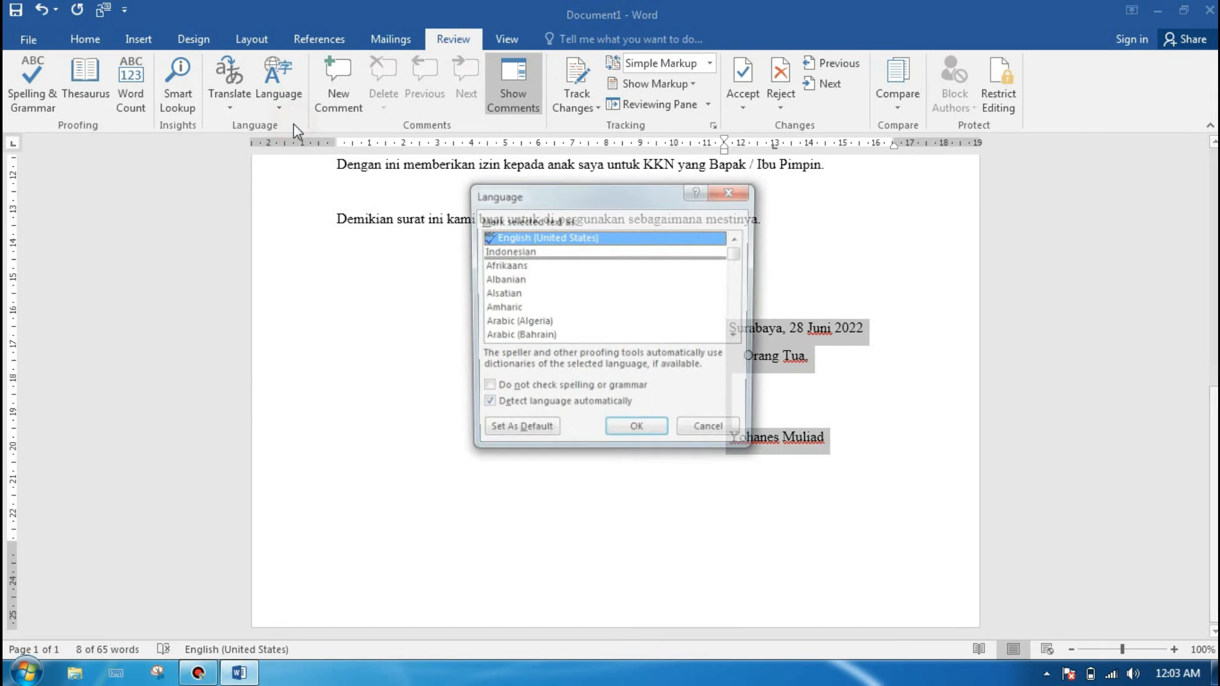
click(508, 251)
key(Return)
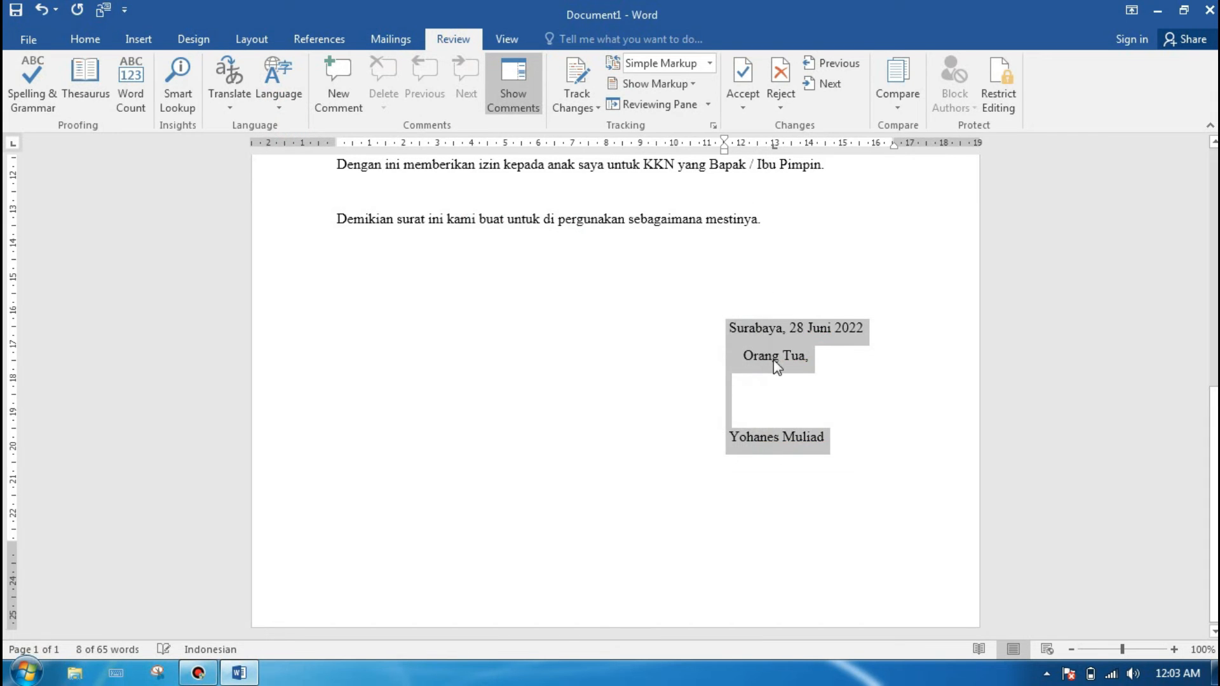
click(808, 383)
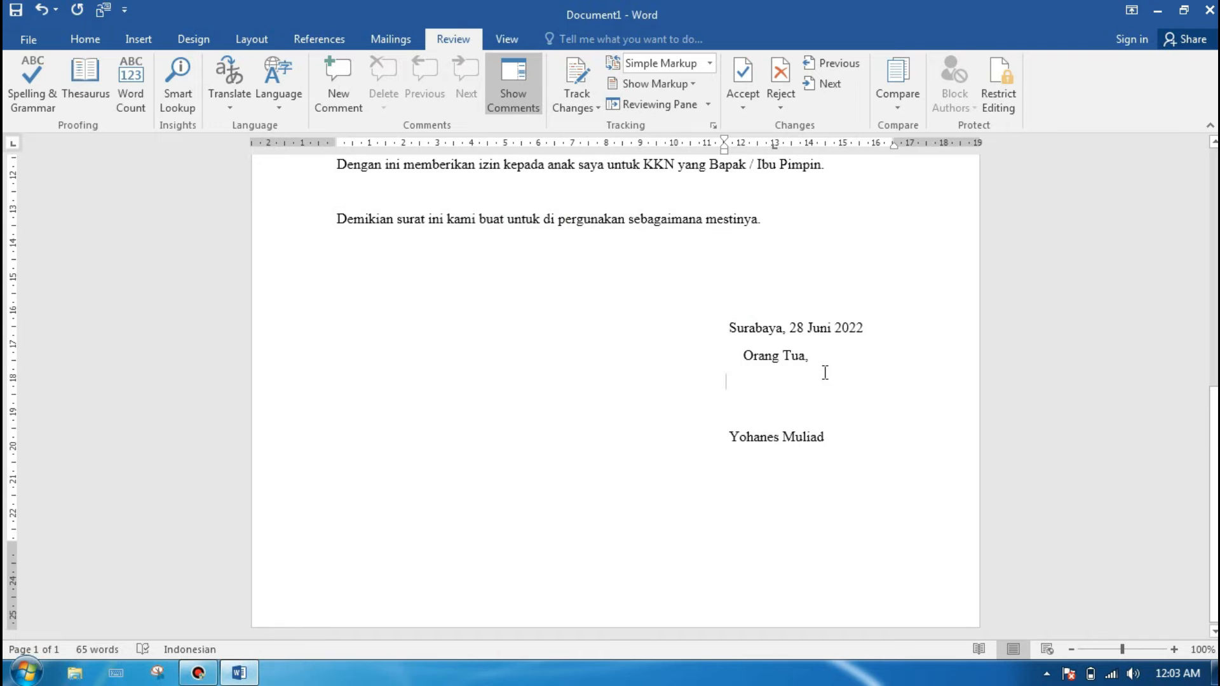
Step: Review the letter from the title through the parent and child detail fields to the signature section
scroll(825, 373, up, 3)
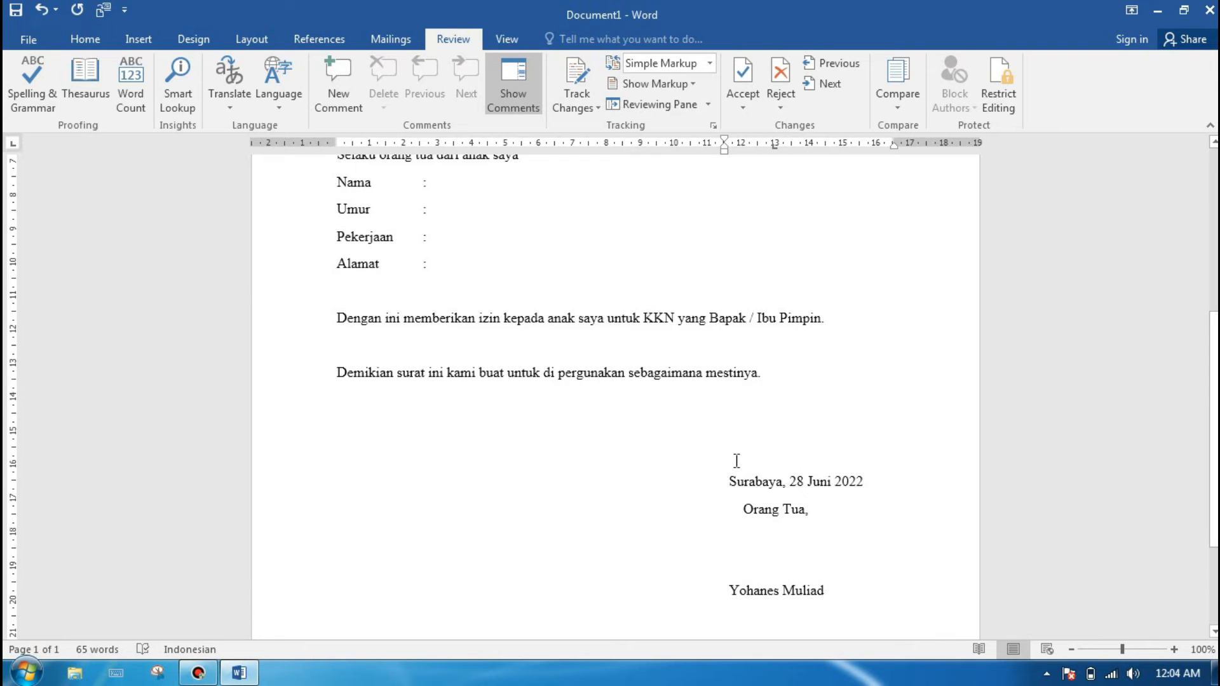
scroll(615, 394, up, 5)
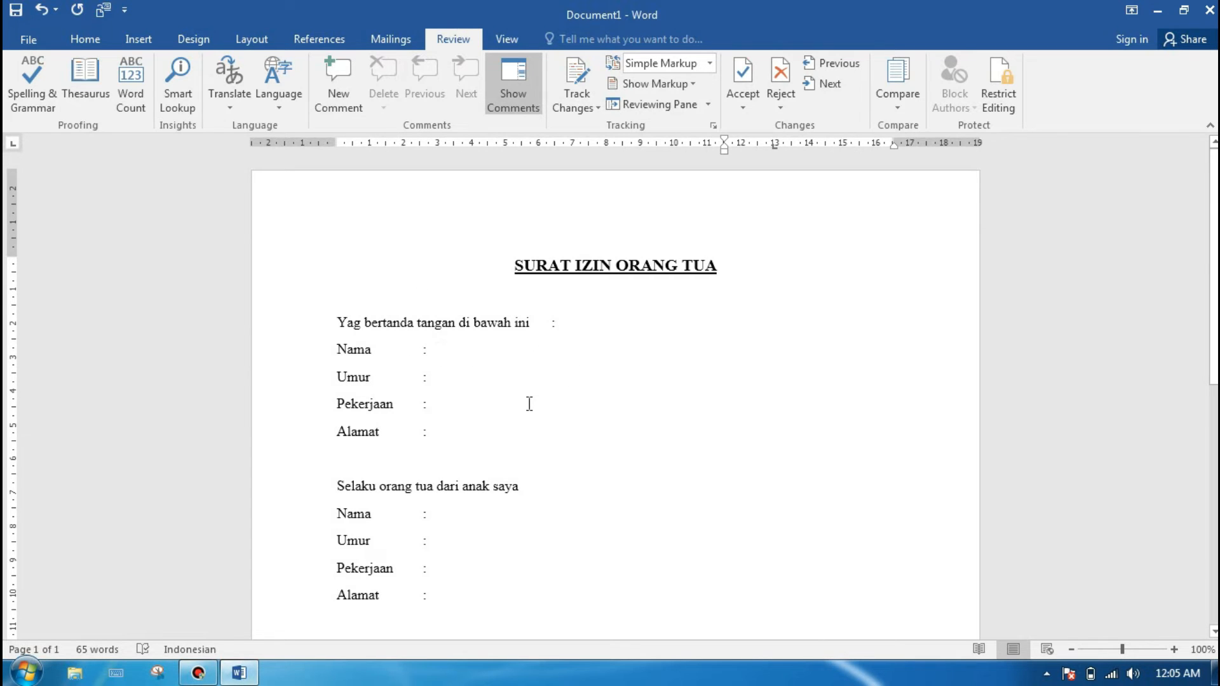
click(439, 518)
drag(1213, 192, 1214, 214)
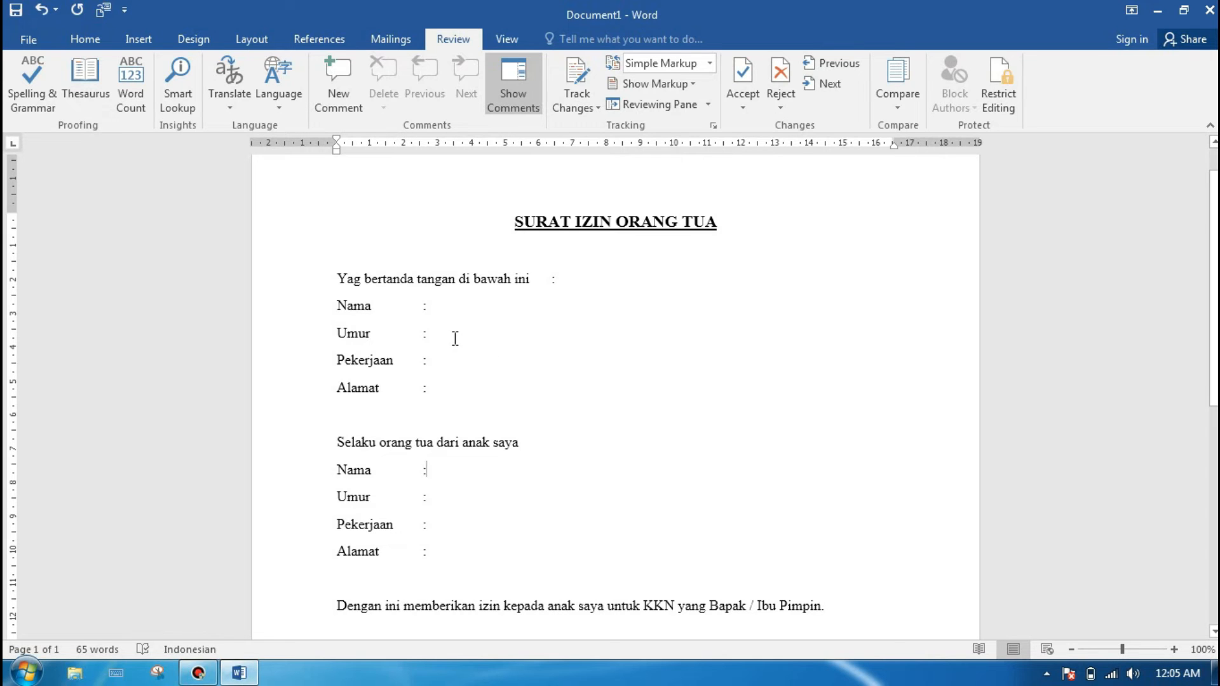
click(437, 509)
scroll(1213, 434, down, 3)
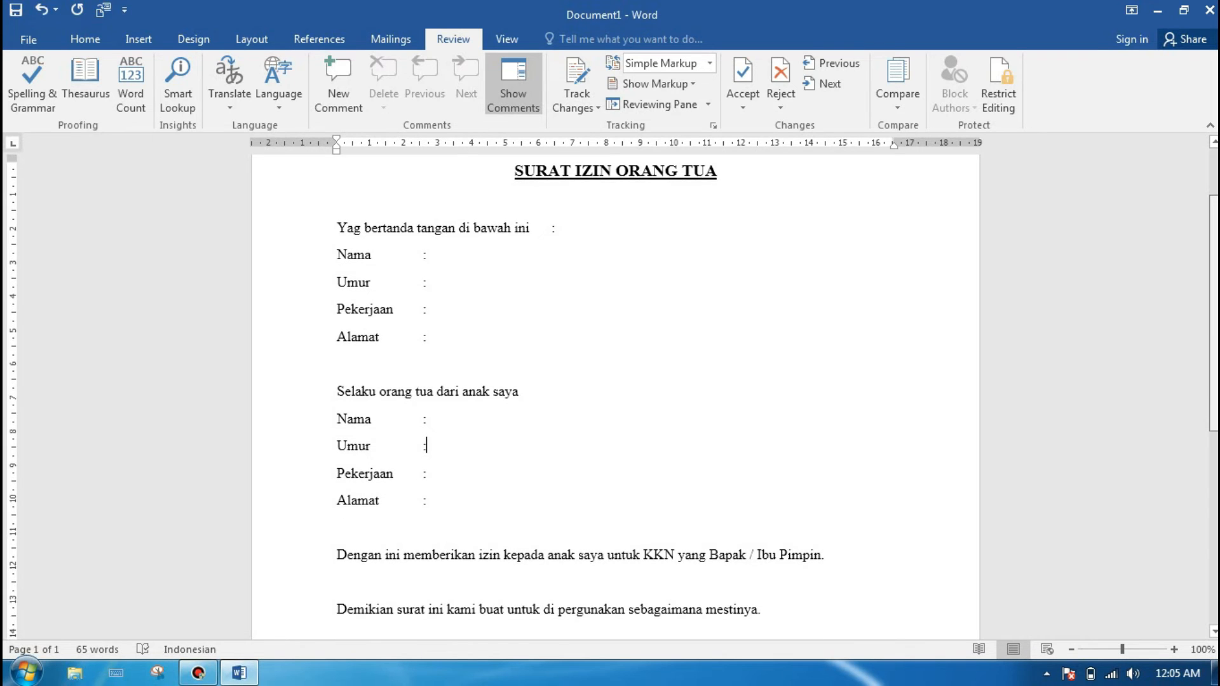
scroll(1213, 434, down, 2)
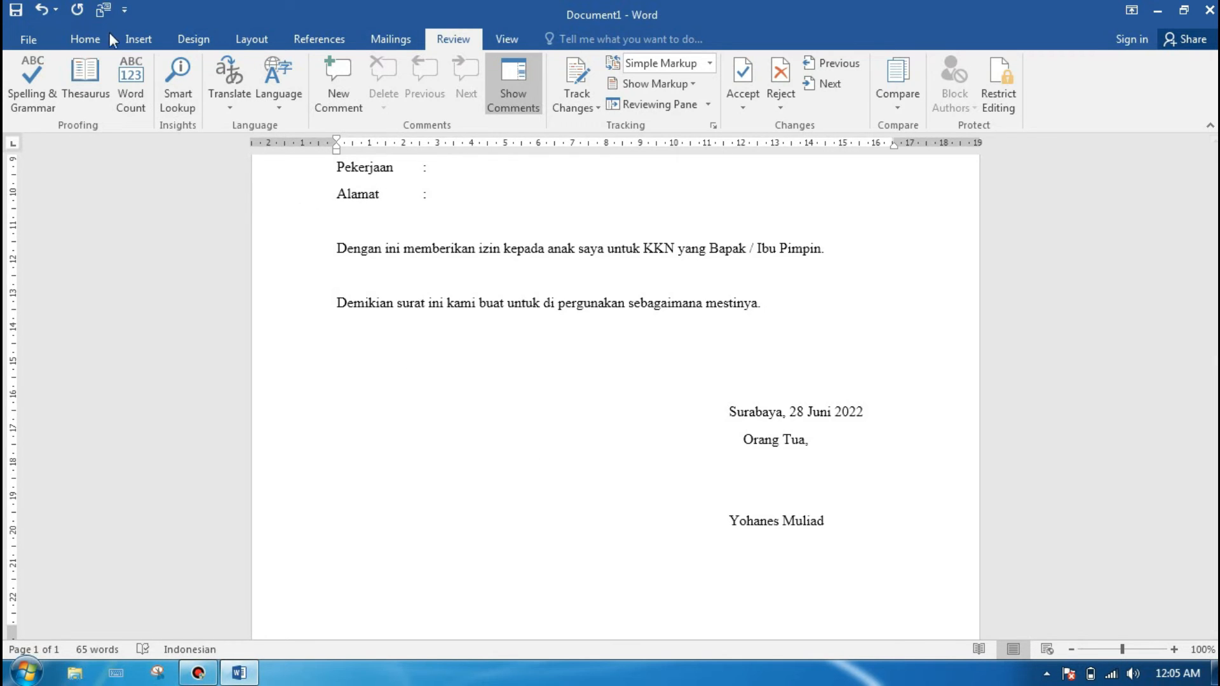
Step: Search the installed programs for "paint" and open Paint with a blank canvas
click(137, 42)
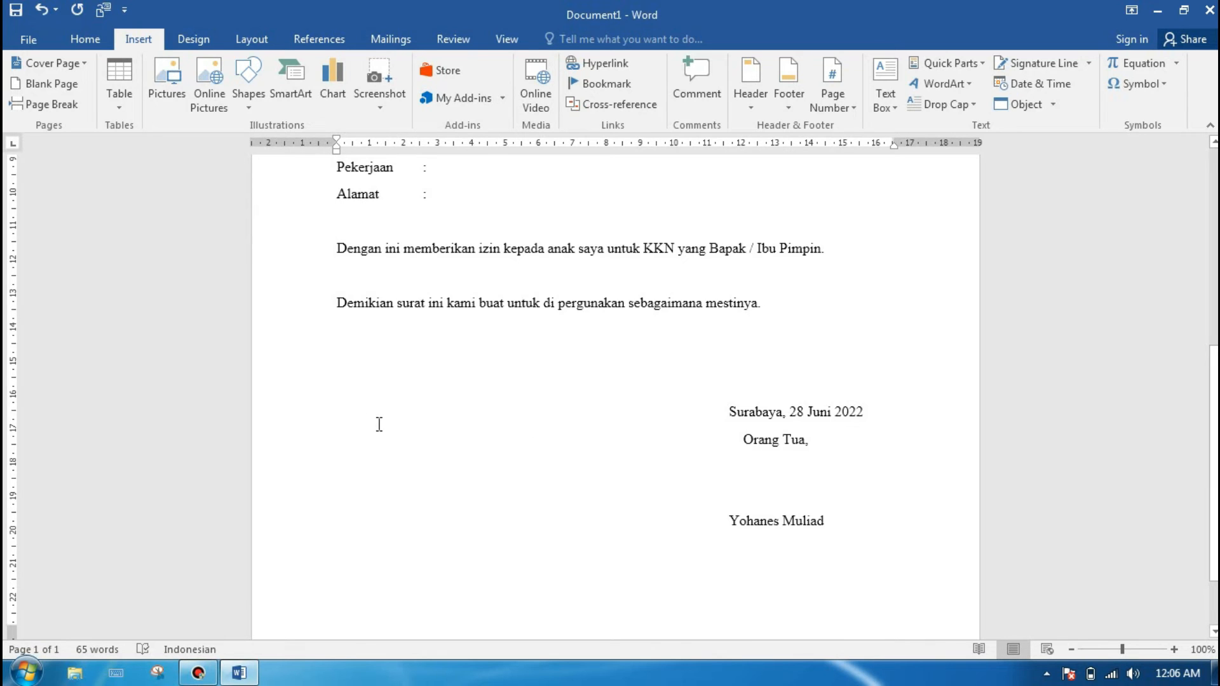
click(26, 676)
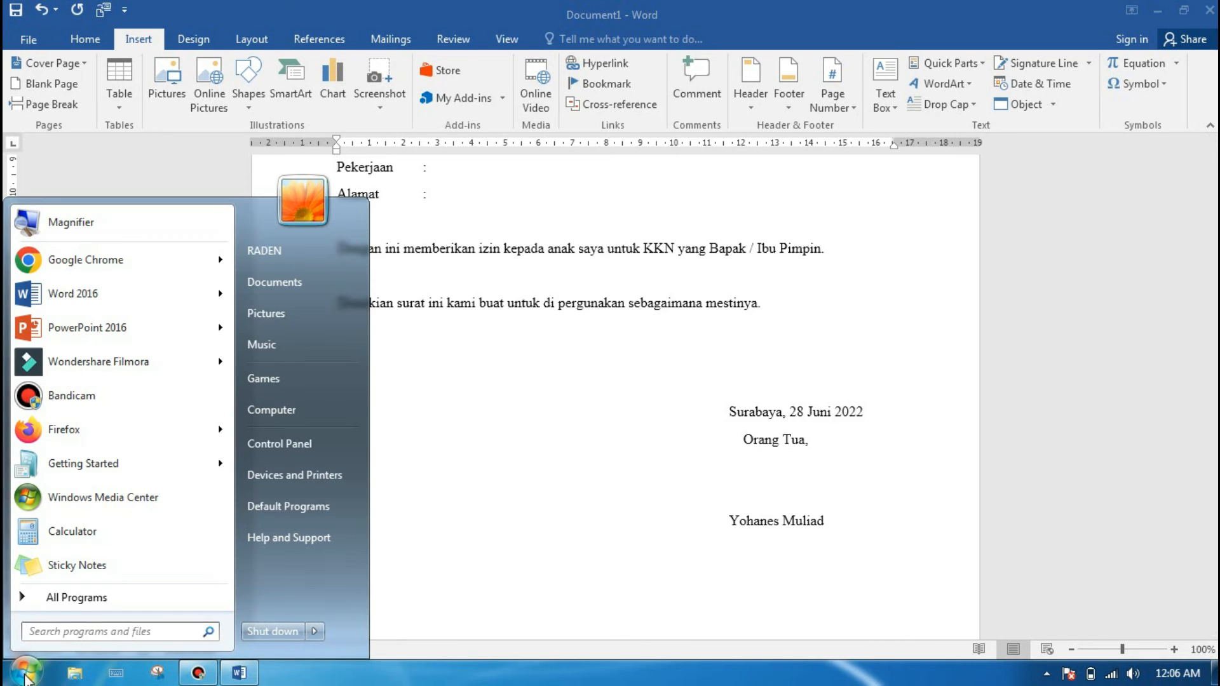
text(paint)
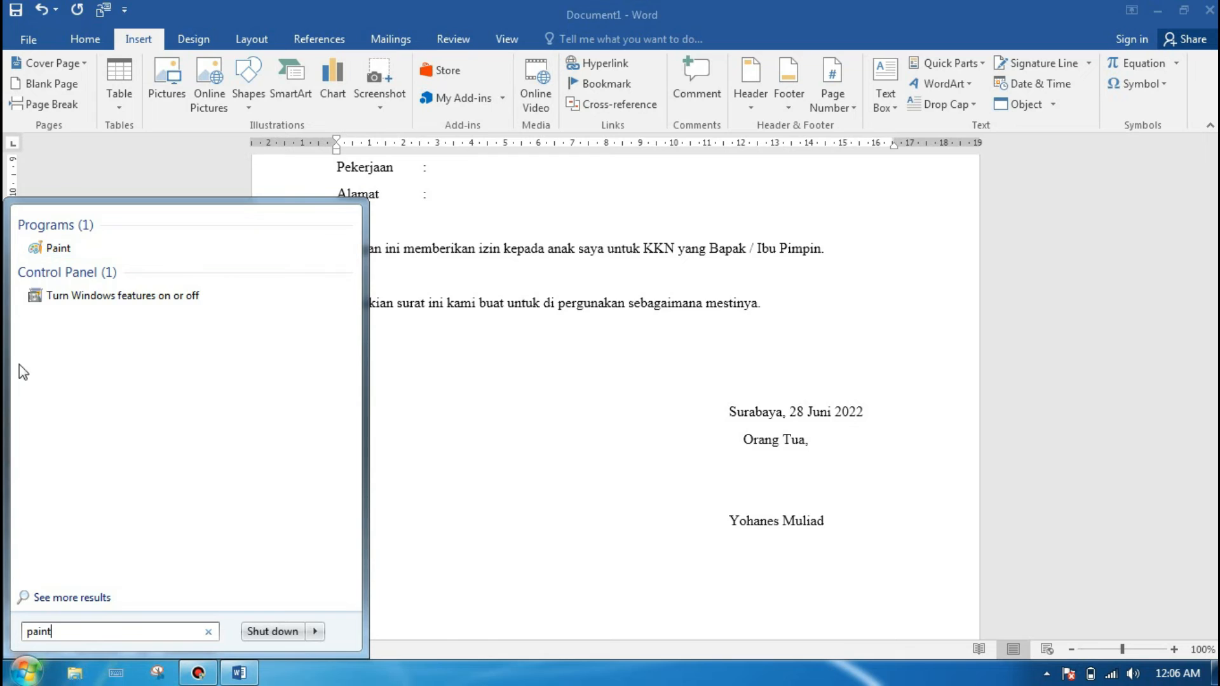
click(82, 252)
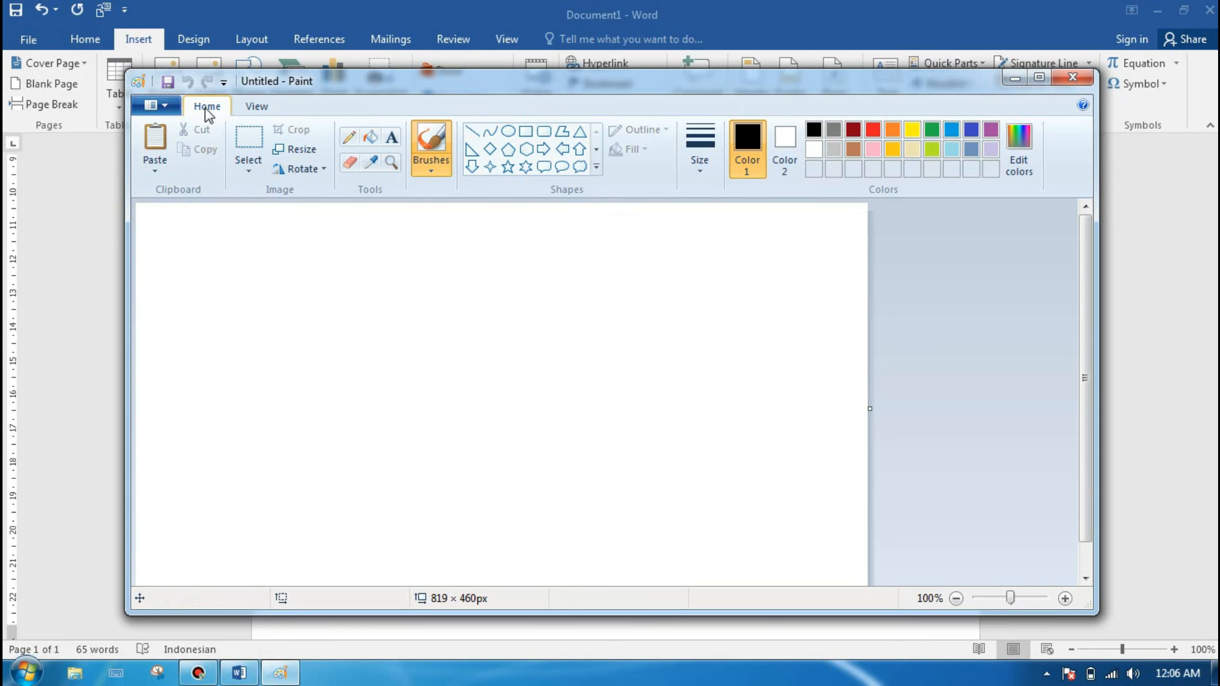
Step: Draw a freehand black signature near the middle of the blank canvas with the Pencil tool
click(349, 141)
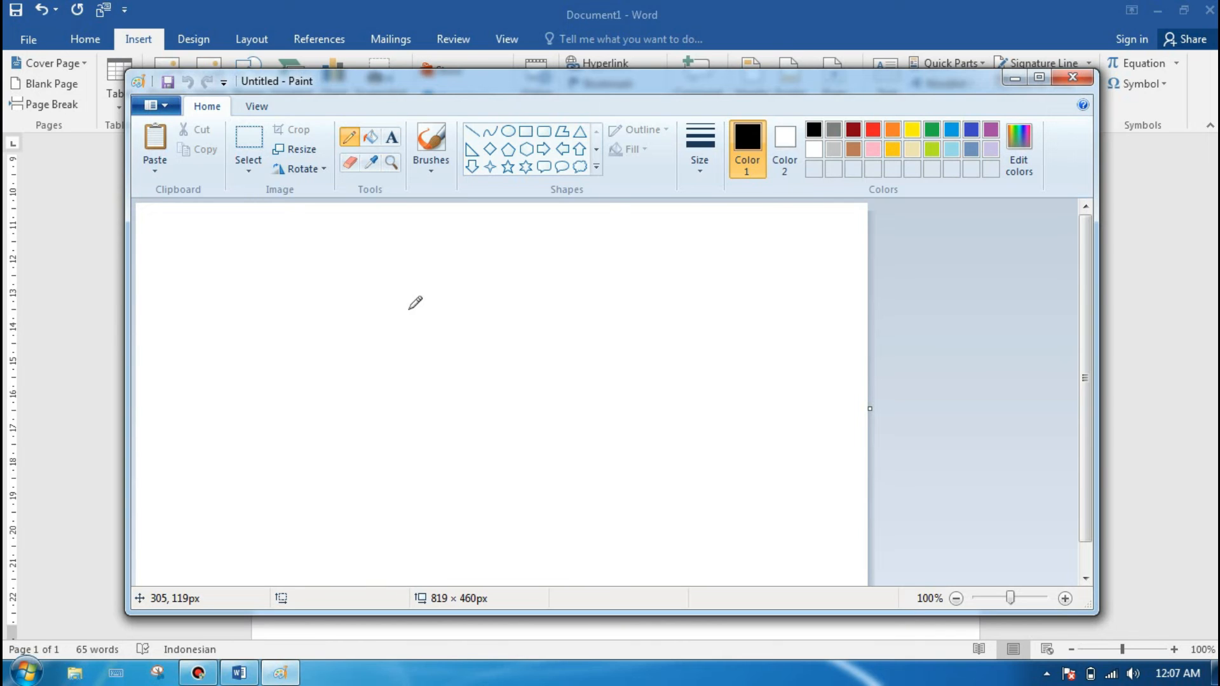
drag(408, 310, 399, 375)
drag(407, 311, 429, 376)
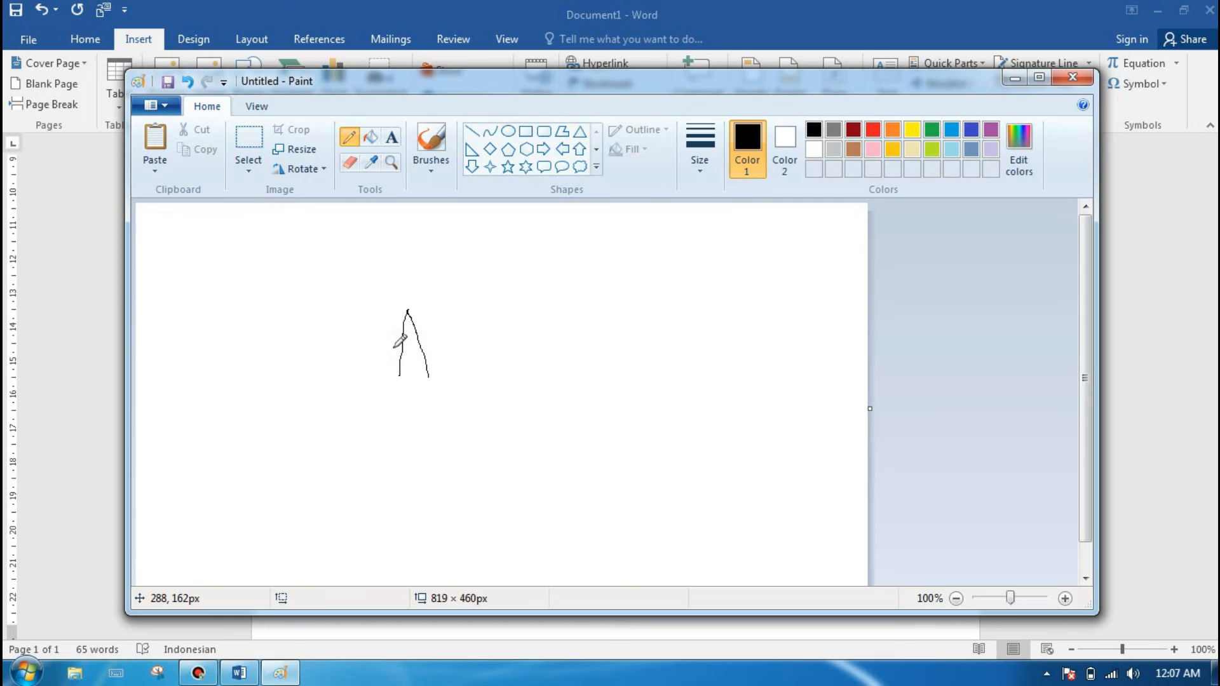
mouse_move(393, 349)
mouse_down()
mouse_move(421, 346)
mouse_move(418, 311)
mouse_move(436, 377)
mouse_move(498, 338)
mouse_move(486, 375)
mouse_move(515, 366)
mouse_move(484, 367)
mouse_move(503, 395)
mouse_up()
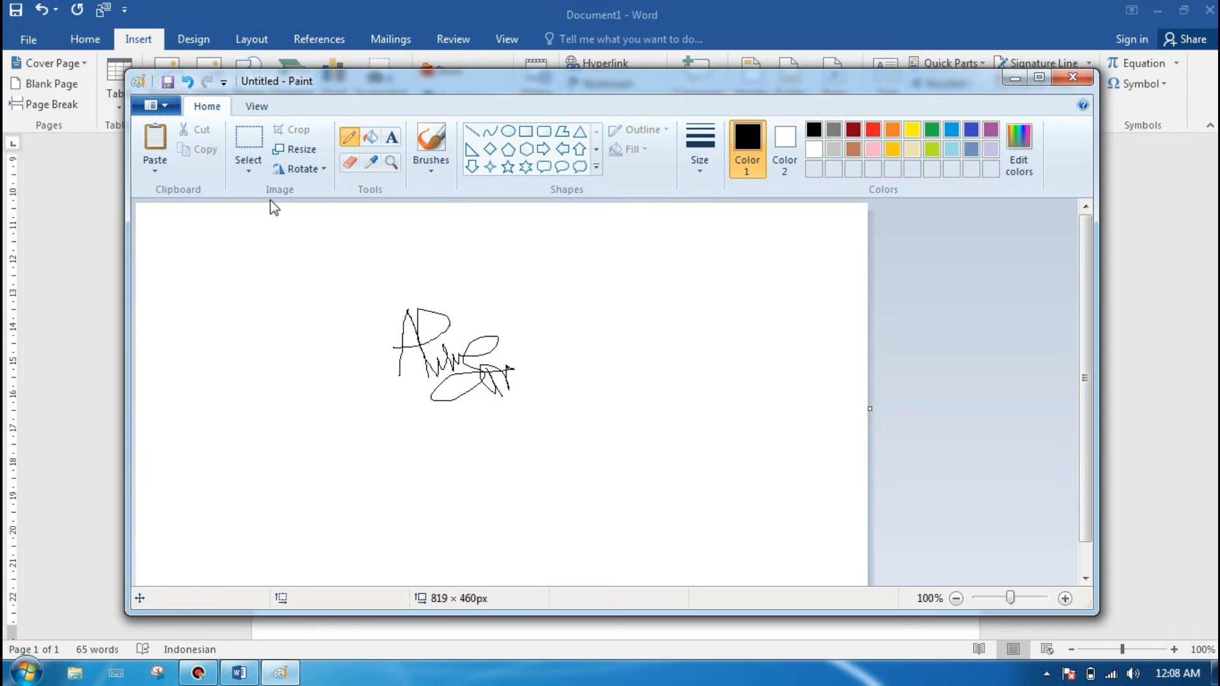
Step: Select a rectangular area of about 218 × 161 px around the drawn signature and copy it
click(249, 153)
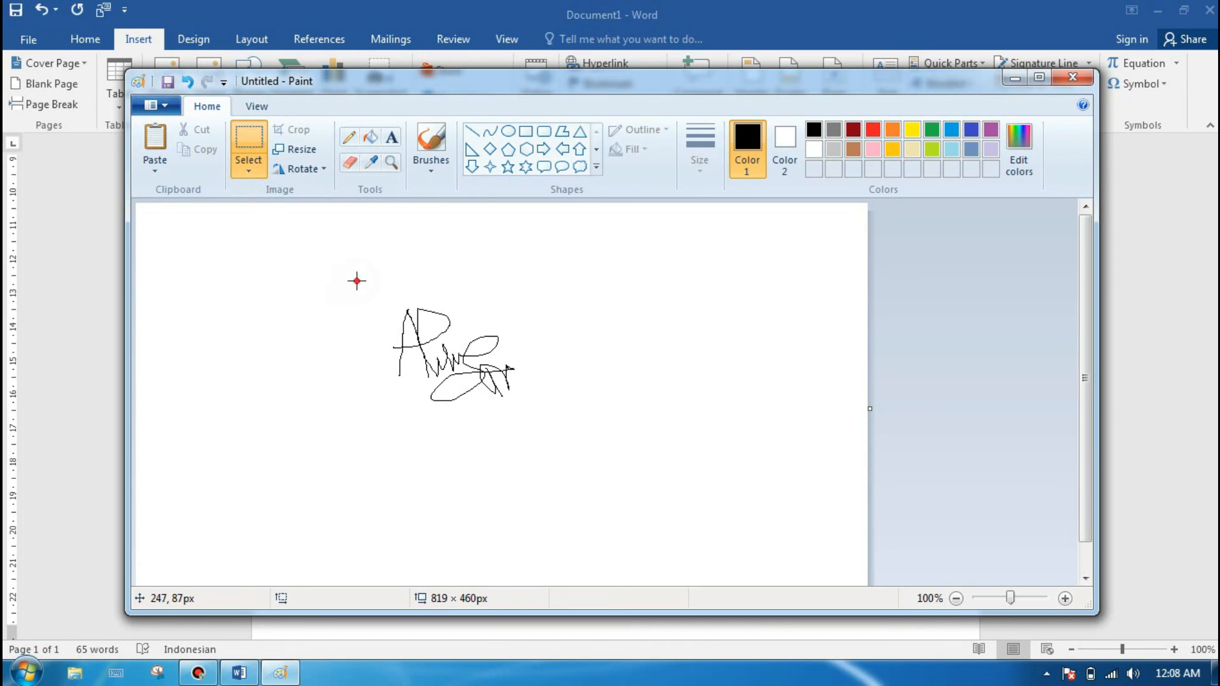
mouse_move(357, 281)
mouse_down()
mouse_move(500, 375)
mouse_move(551, 424)
mouse_up()
drag(551, 424, 551, 423)
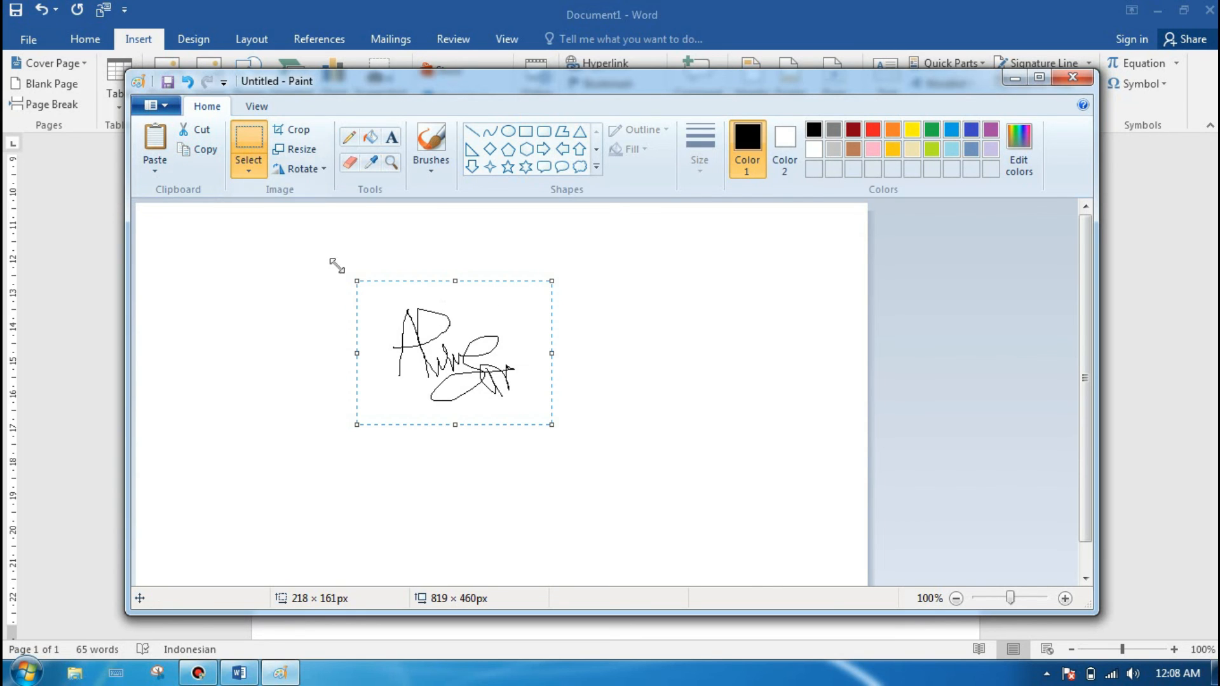
click(202, 155)
Step: Switch to Word and paste the copied signature on the blank line below "Orang Tua,"
click(239, 672)
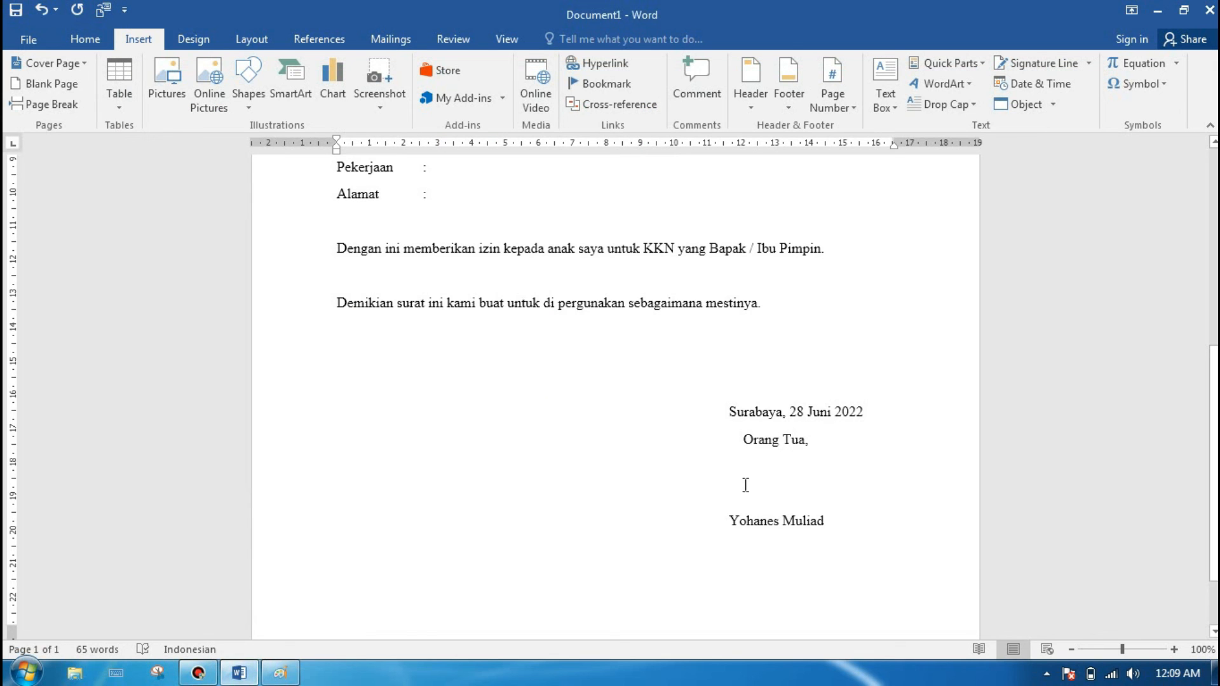
click(766, 490)
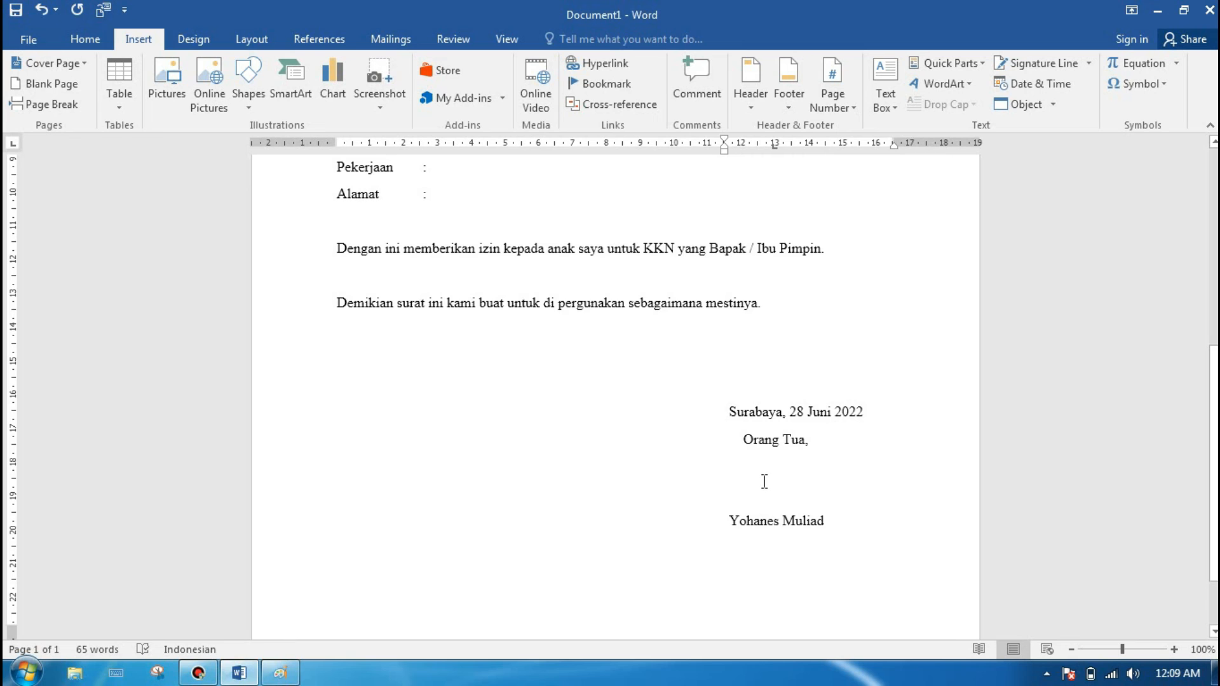
right_click(764, 481)
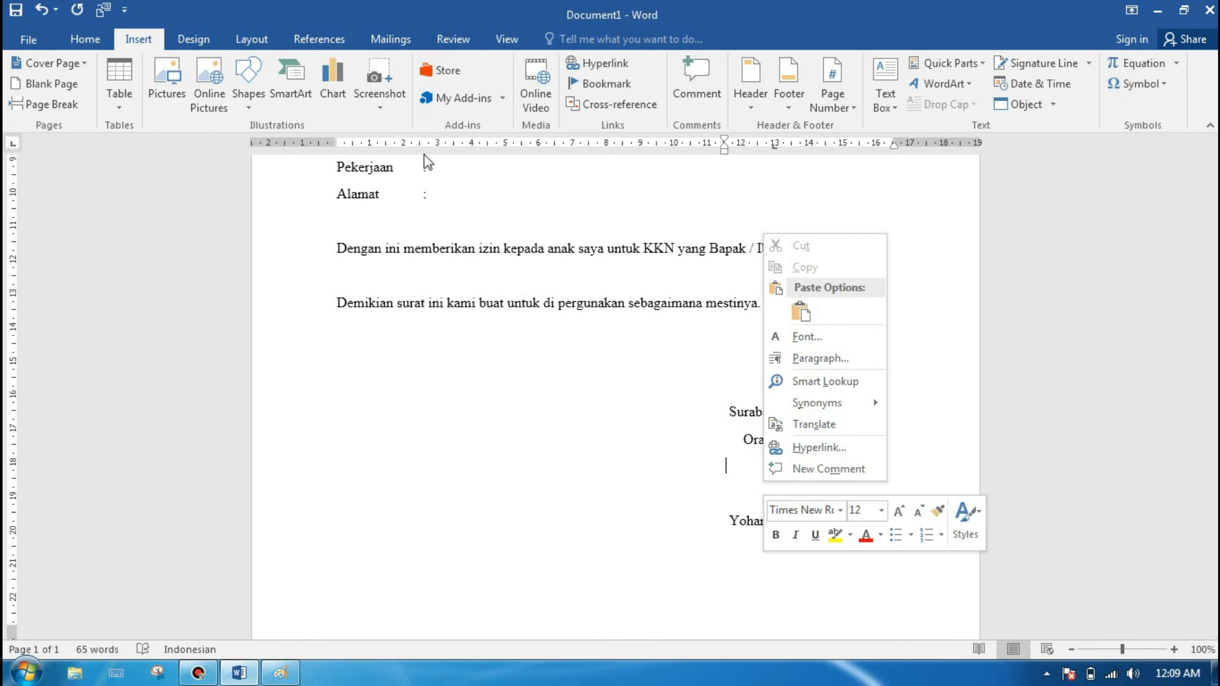
click(86, 41)
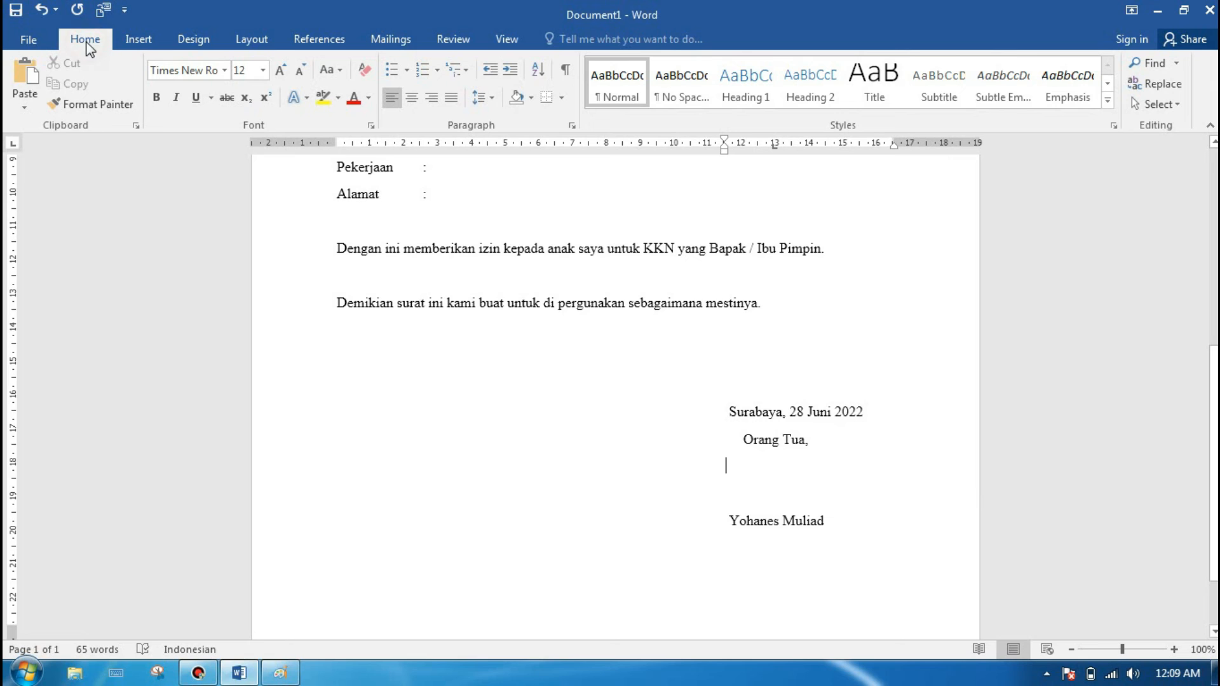
click(22, 81)
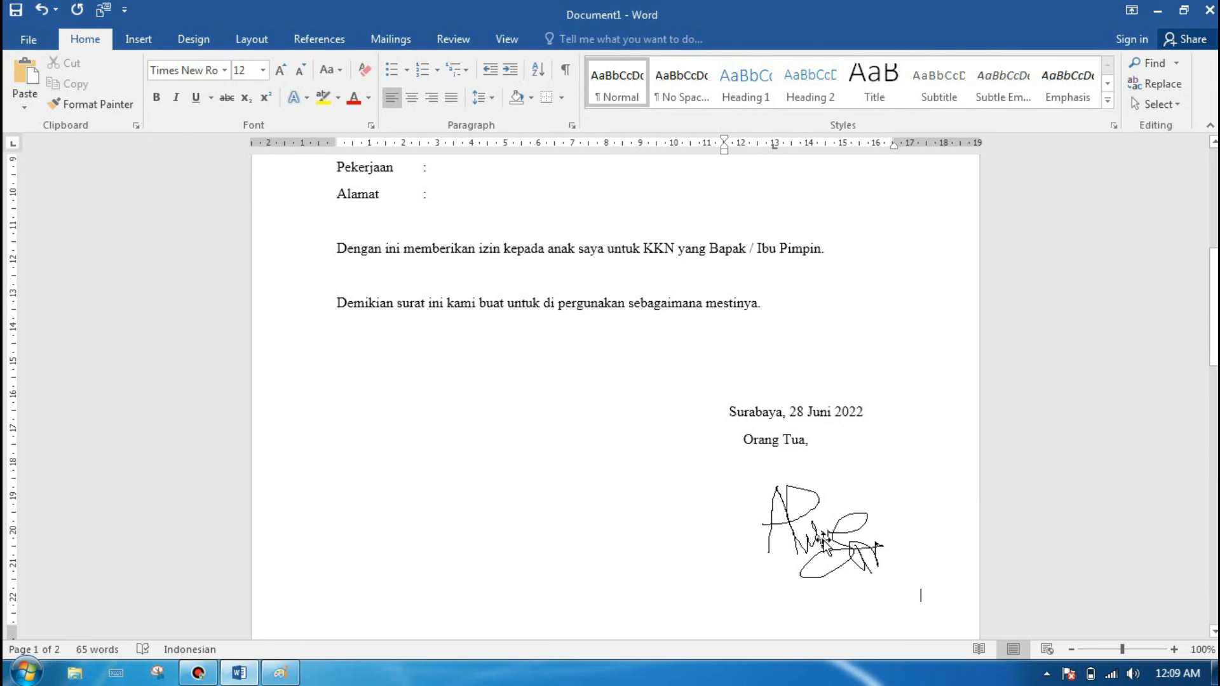
Step: Shrink the pasted signature picture proportionally to about 3.5 cm wide so the parent's name fits on the first page
mouse_move(1213, 260)
mouse_down()
mouse_move(1213, 347)
mouse_move(1214, 307)
mouse_up()
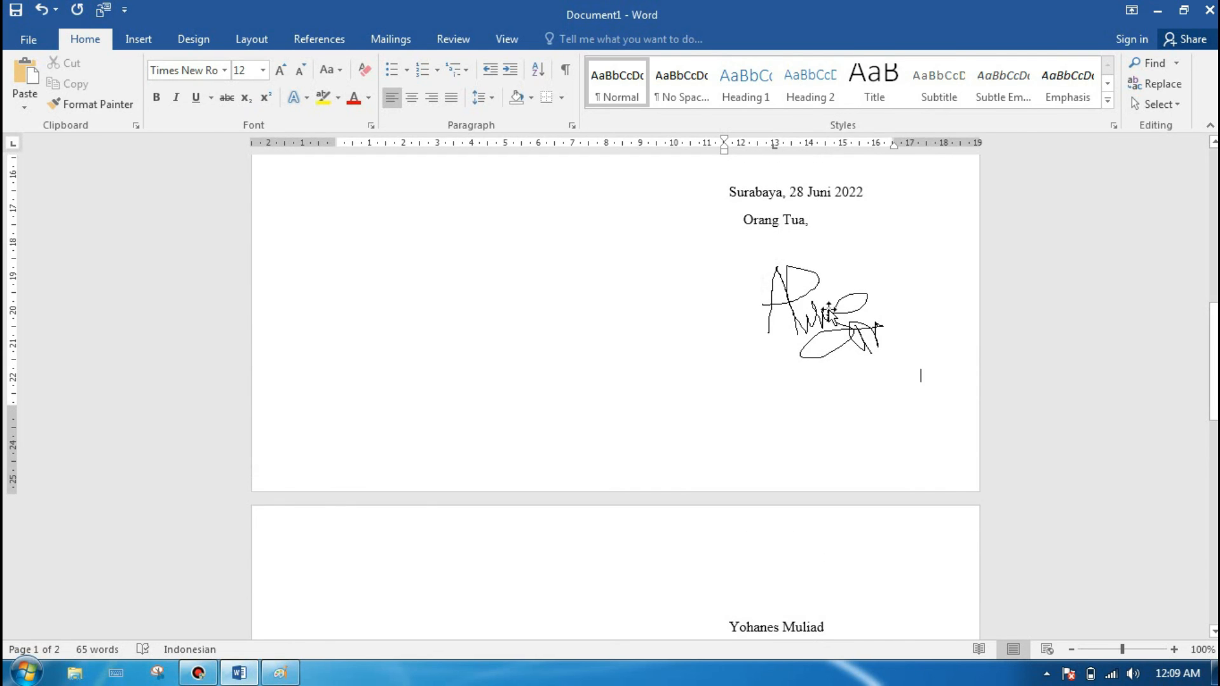
click(918, 370)
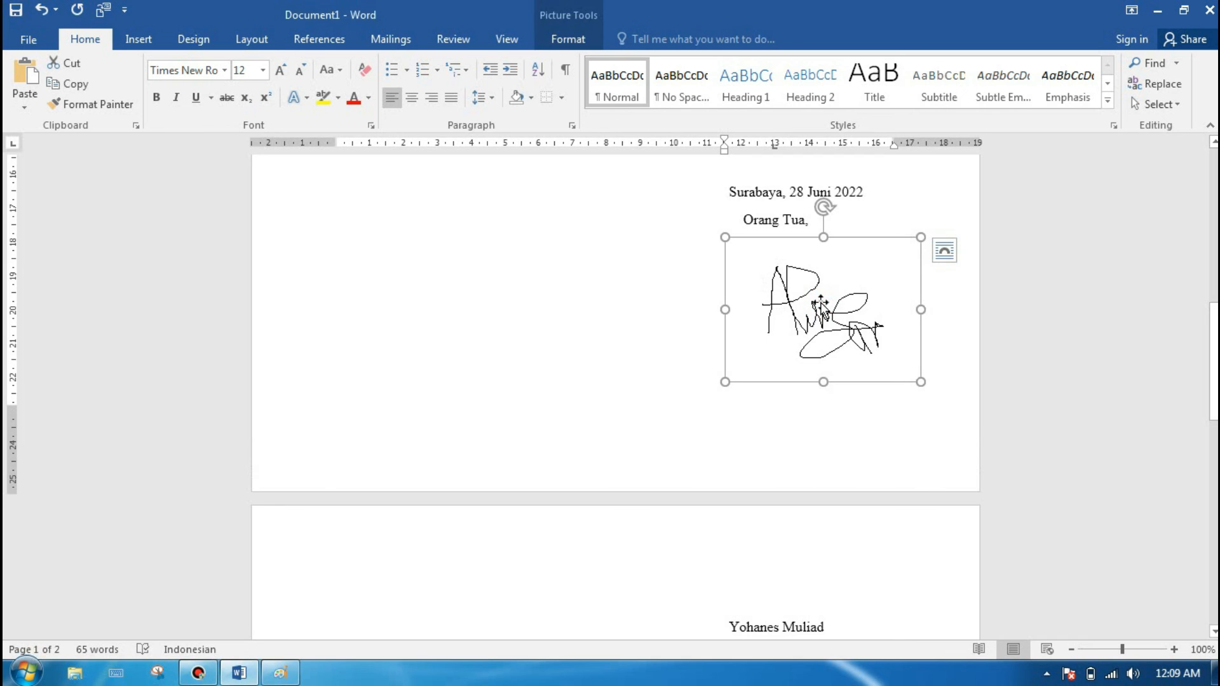
drag(920, 380, 847, 302)
drag(1214, 407, 1214, 408)
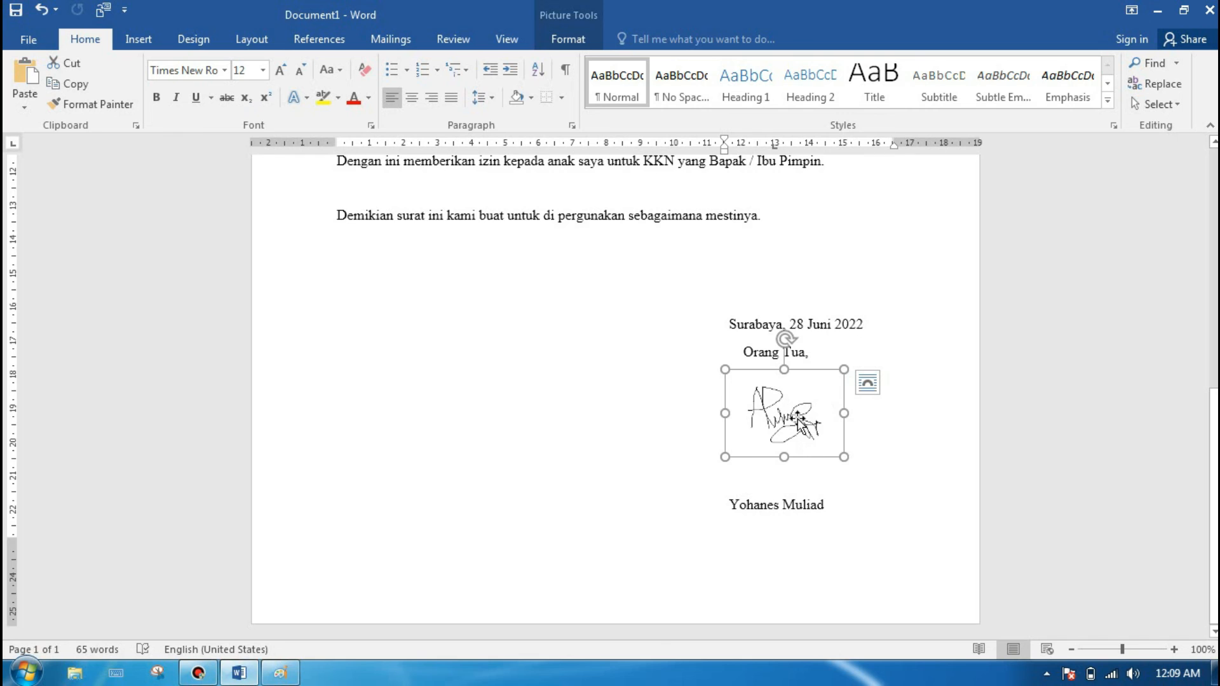
Step: Set the signature picture's text wrapping to In Front of Text and move it slightly up toward "Orang Tua,"
right_click(764, 396)
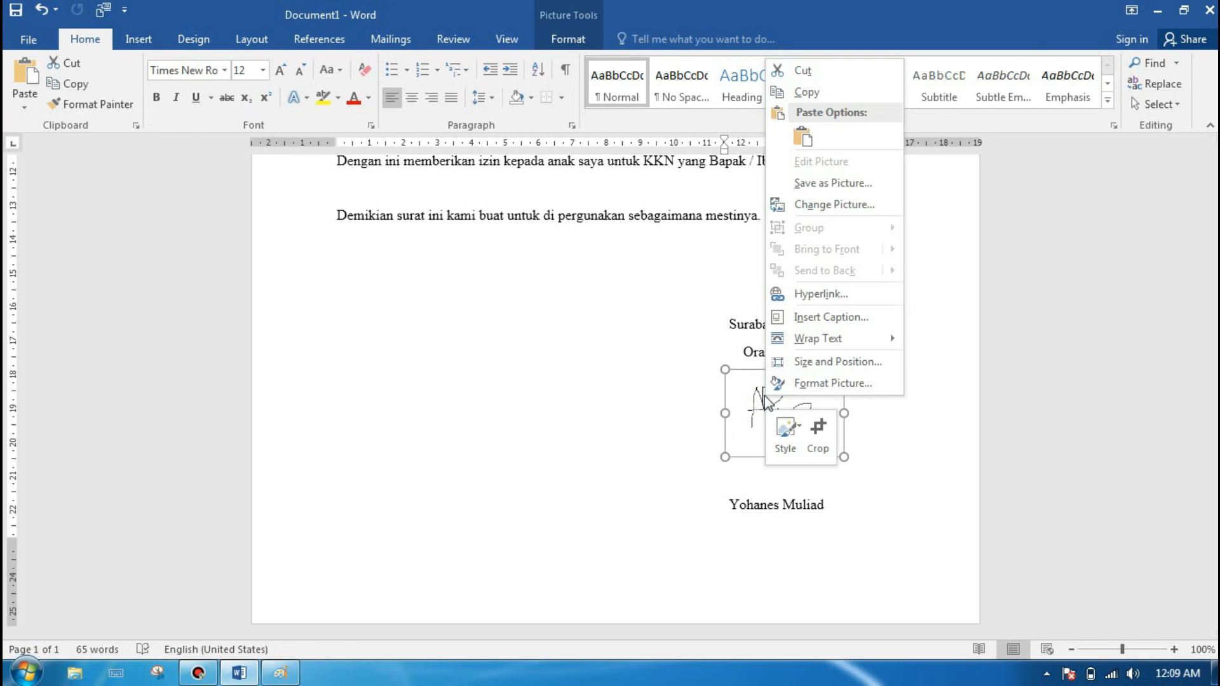
mouse_move(845, 344)
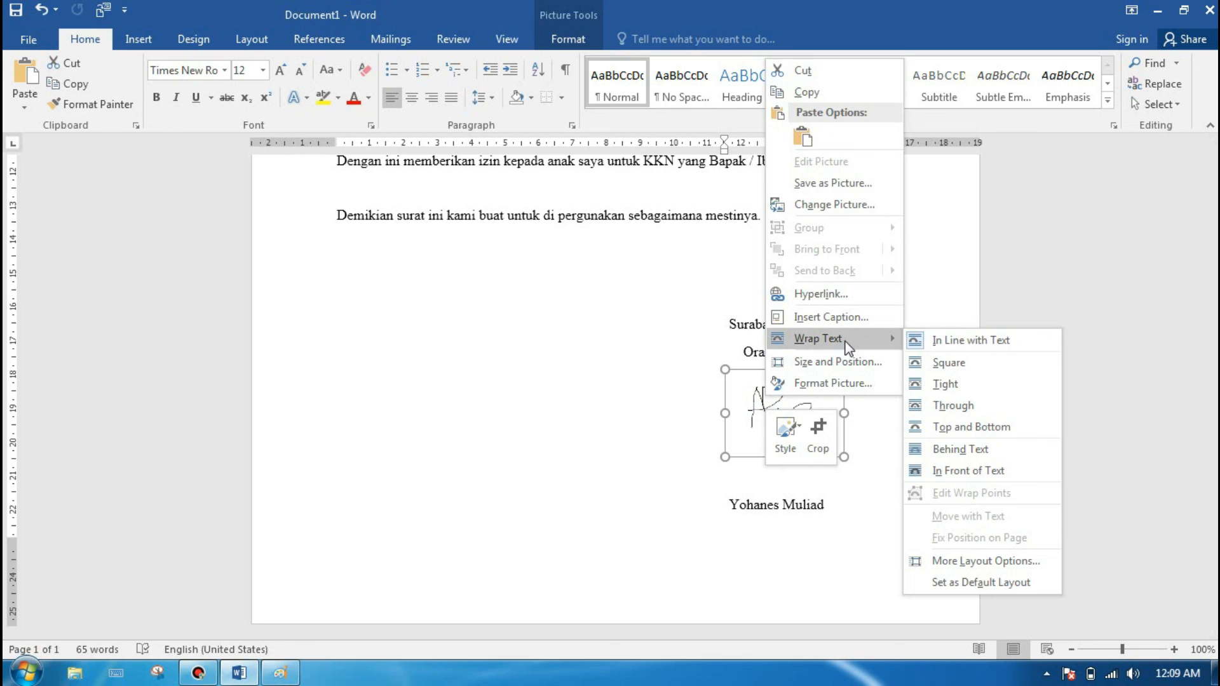
click(966, 472)
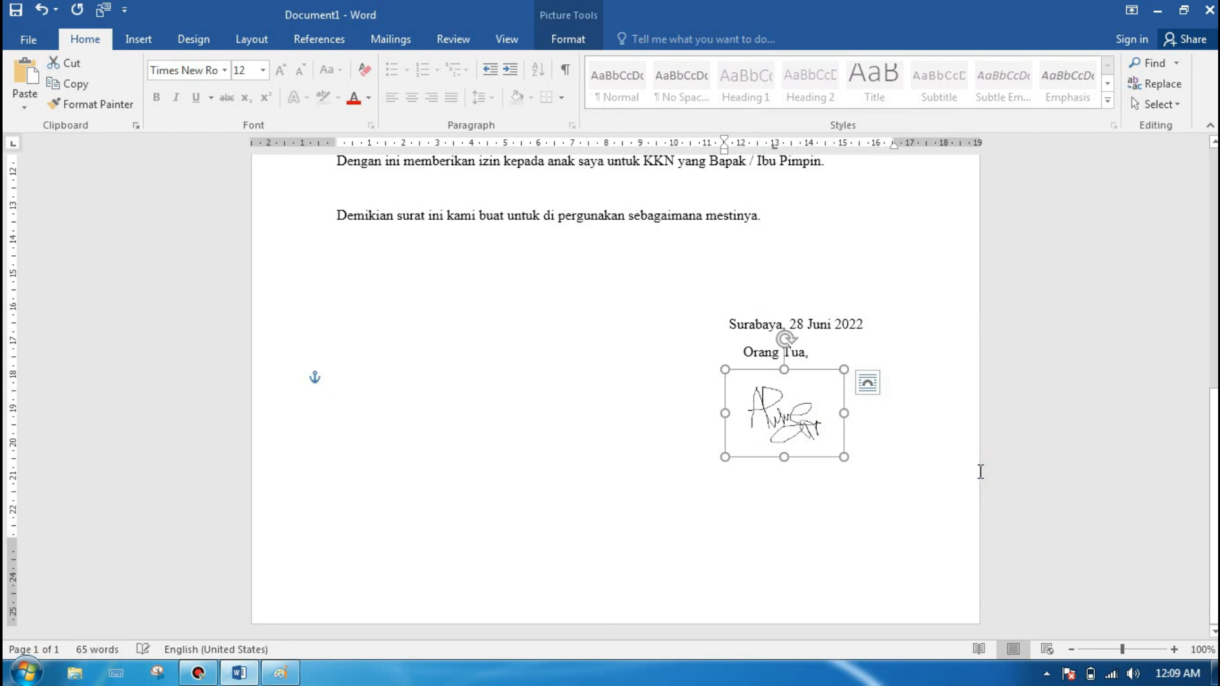
mouse_move(773, 403)
mouse_down()
mouse_move(612, 342)
mouse_move(798, 414)
mouse_move(781, 349)
mouse_move(705, 362)
mouse_move(813, 326)
mouse_move(756, 355)
mouse_move(768, 385)
mouse_up()
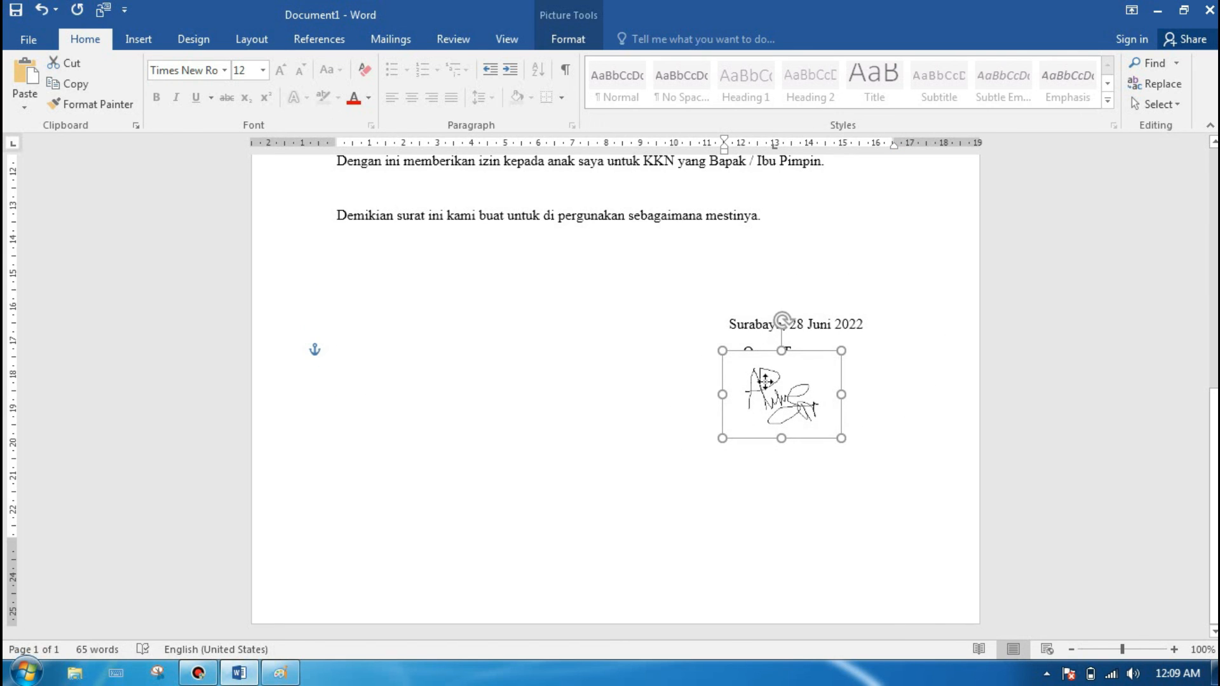
Step: Shrink the signature picture to about 2.2 cm wide and fit it between "Orang Tua," and the parent's name
drag(841, 438, 777, 390)
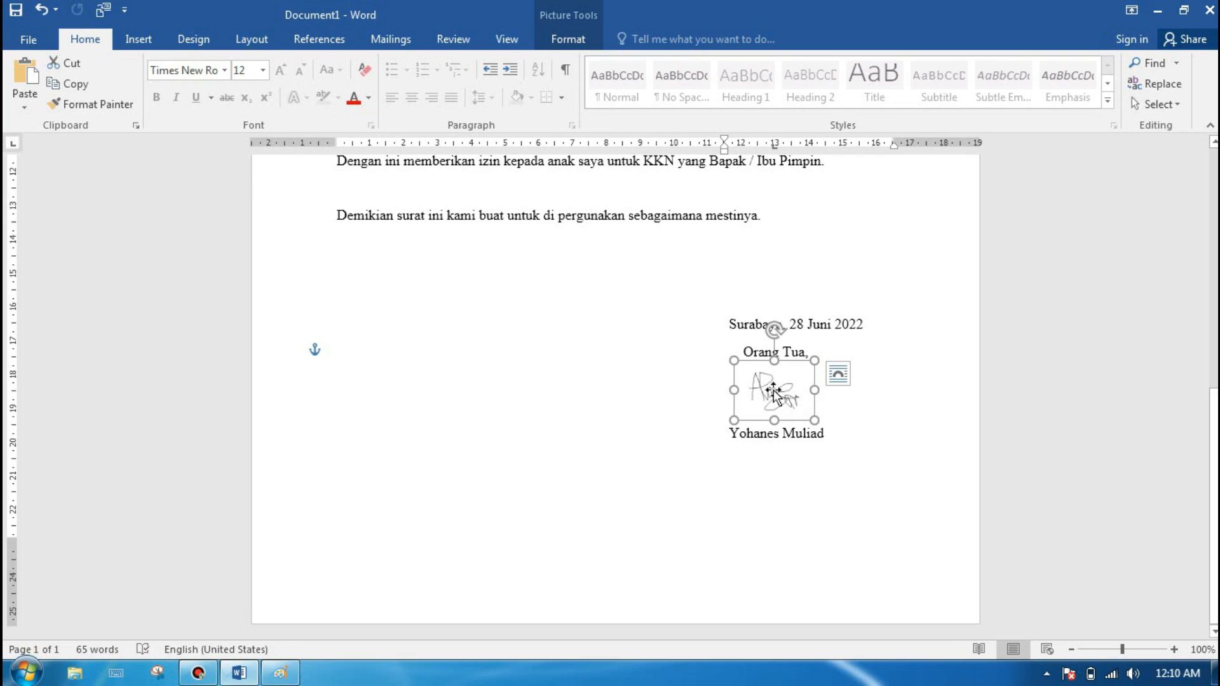
mouse_move(814, 419)
mouse_down()
mouse_move(830, 428)
mouse_move(817, 421)
mouse_up()
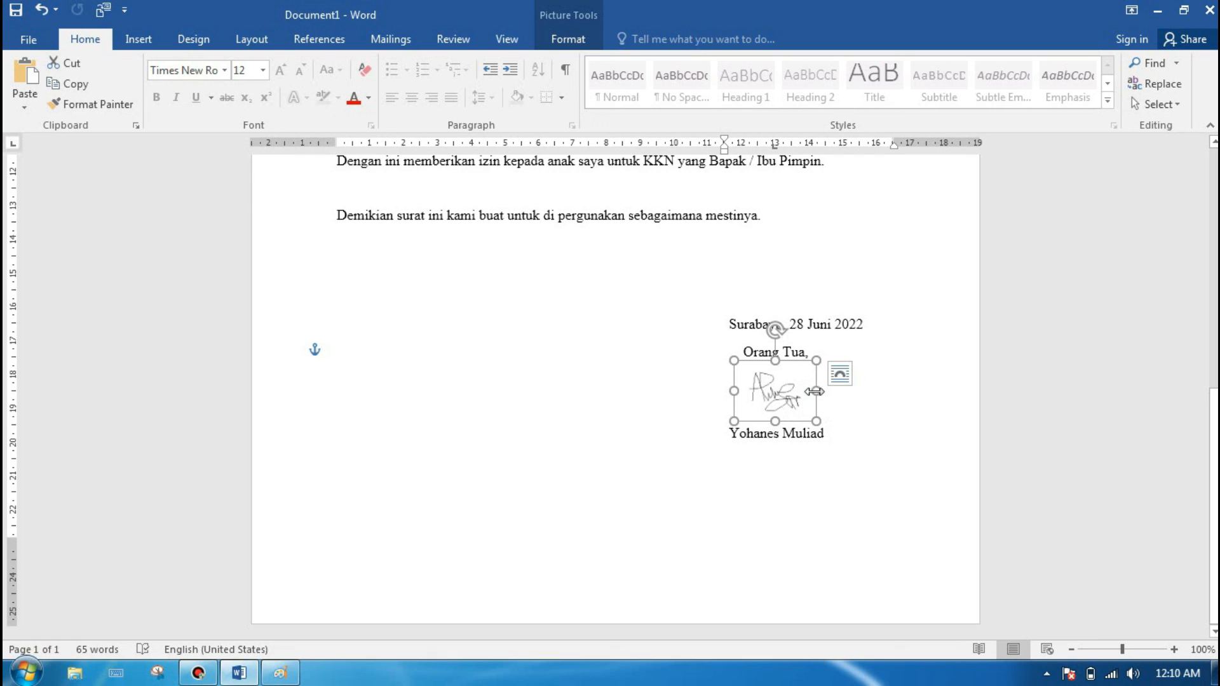
drag(816, 391, 856, 392)
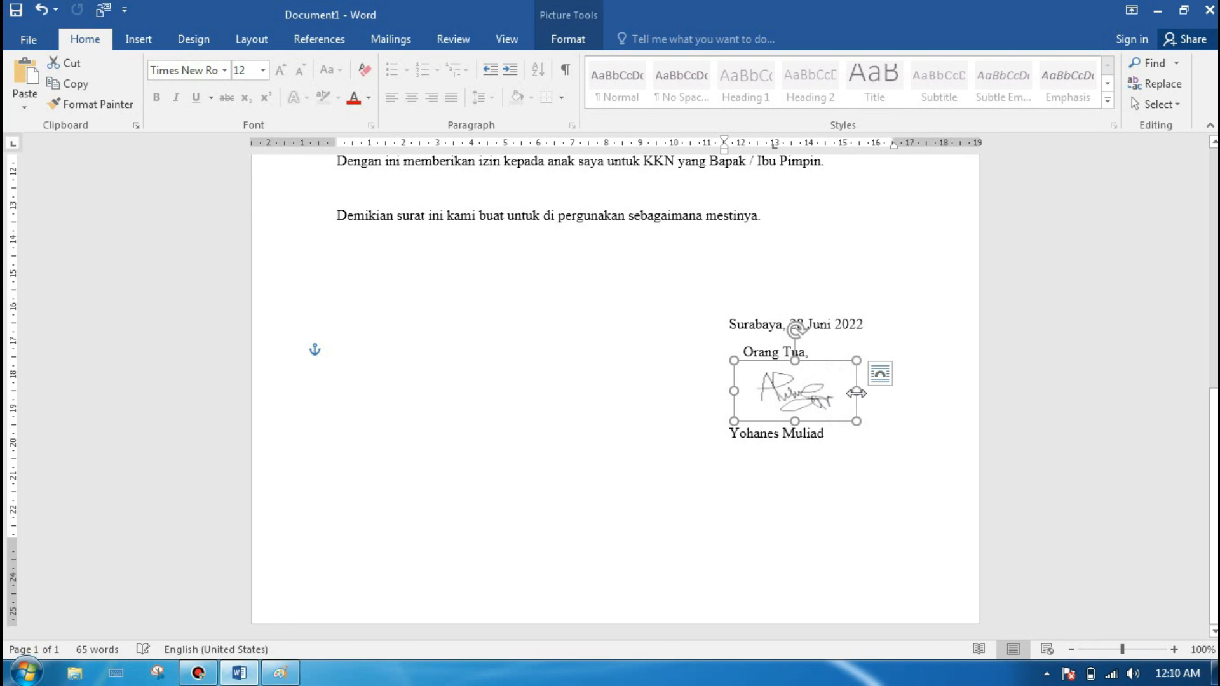
key(ctrl+z)
drag(817, 421, 778, 393)
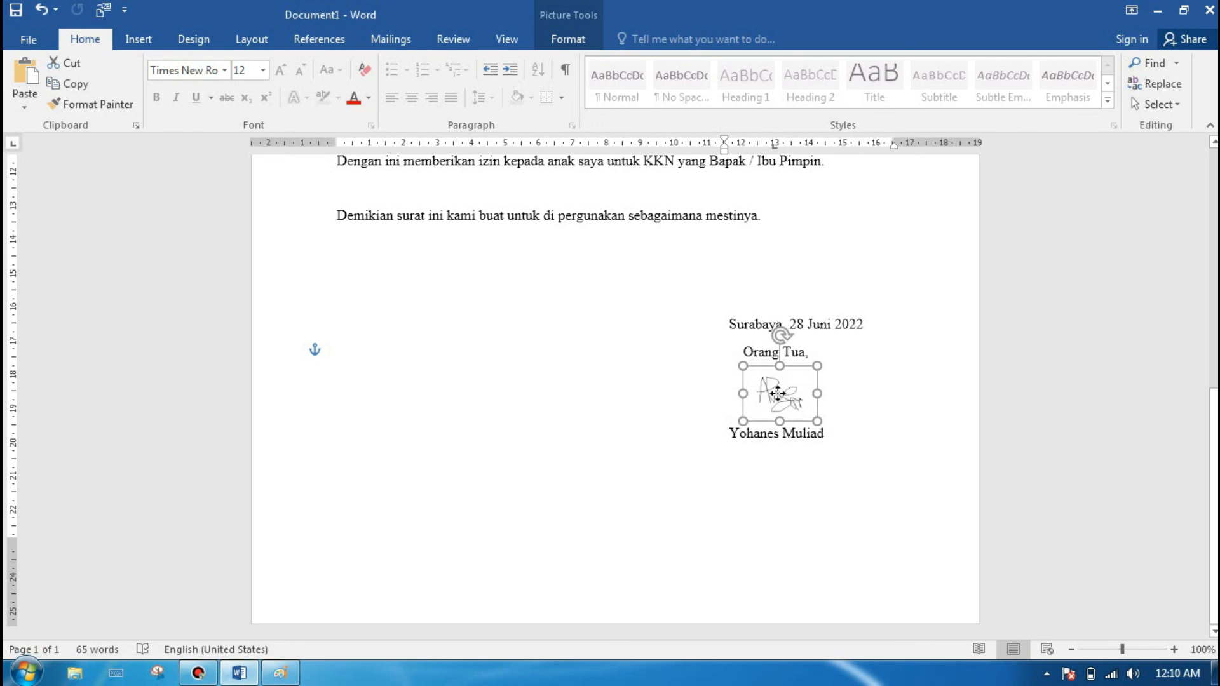
click(602, 399)
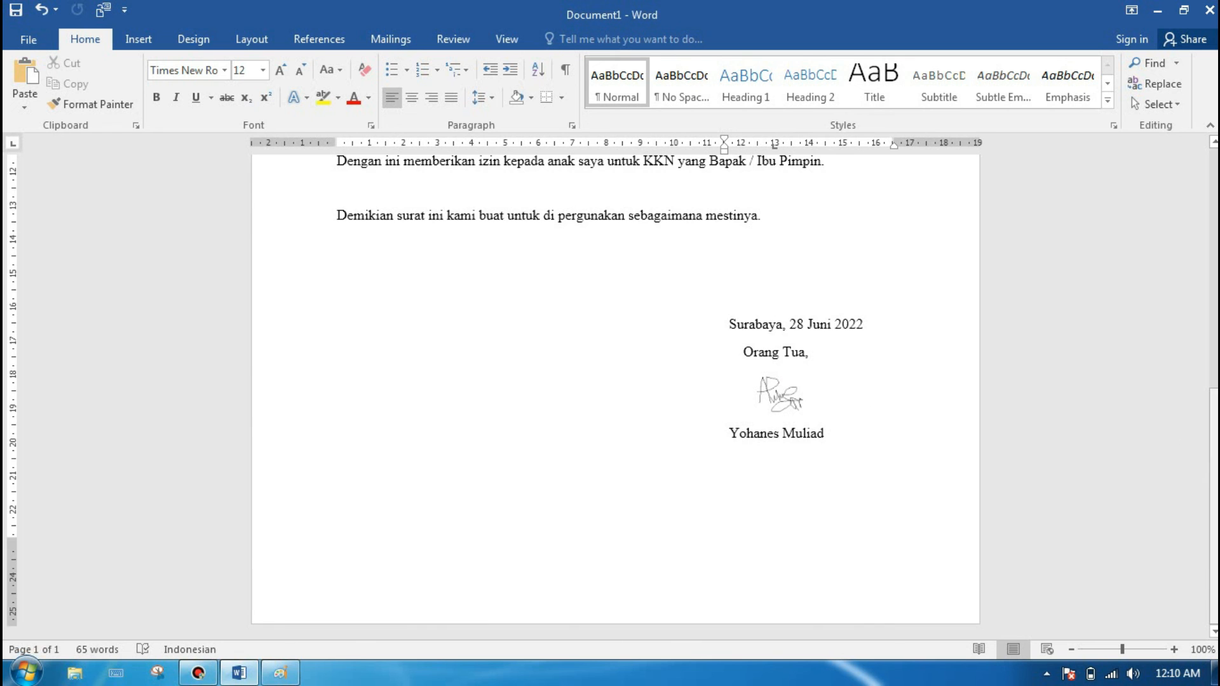
Step: Review the letter's parent and child detail fields, closing sentences and signature section
scroll(615, 394, up, 10)
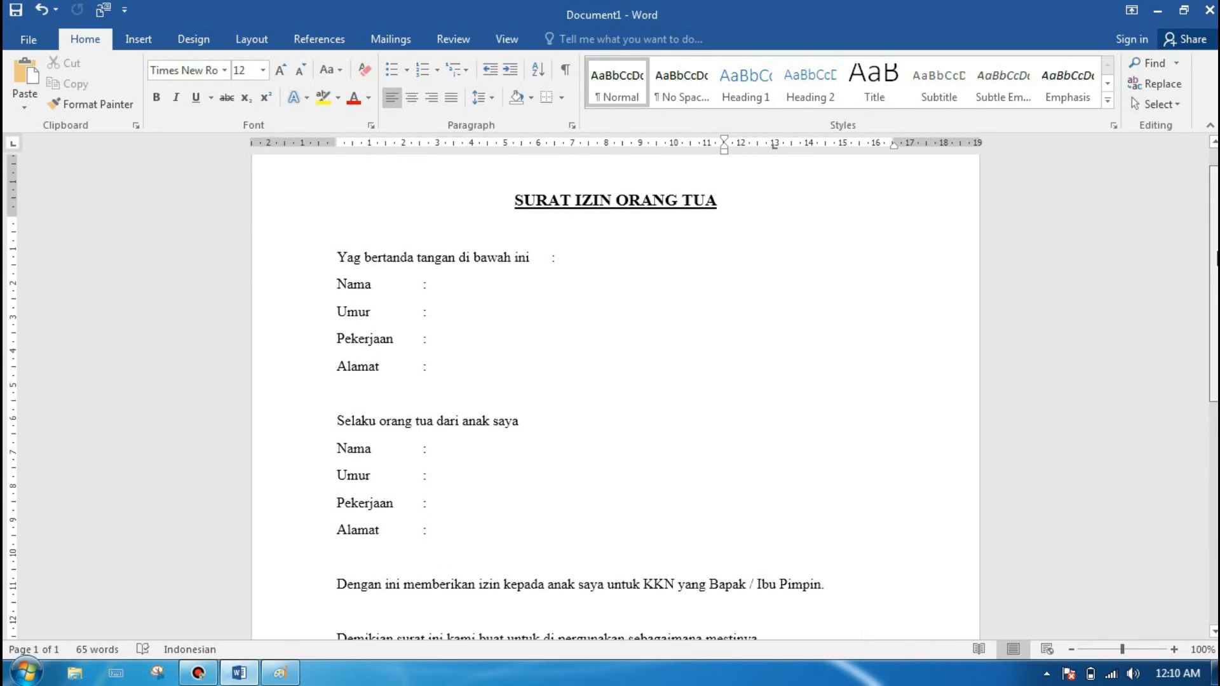
scroll(683, 324, up, 2)
click(432, 335)
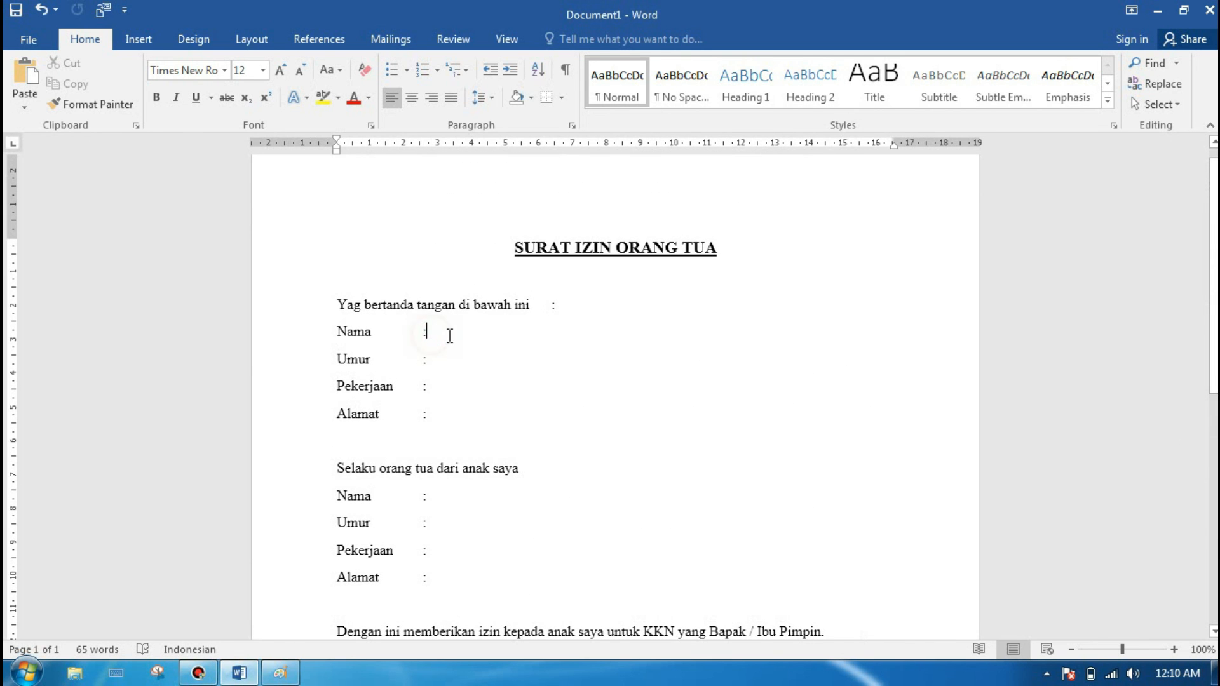
click(439, 364)
click(428, 385)
click(438, 528)
click(436, 555)
click(437, 554)
click(427, 577)
scroll(1213, 280, down, 3)
scroll(615, 393, down, 1)
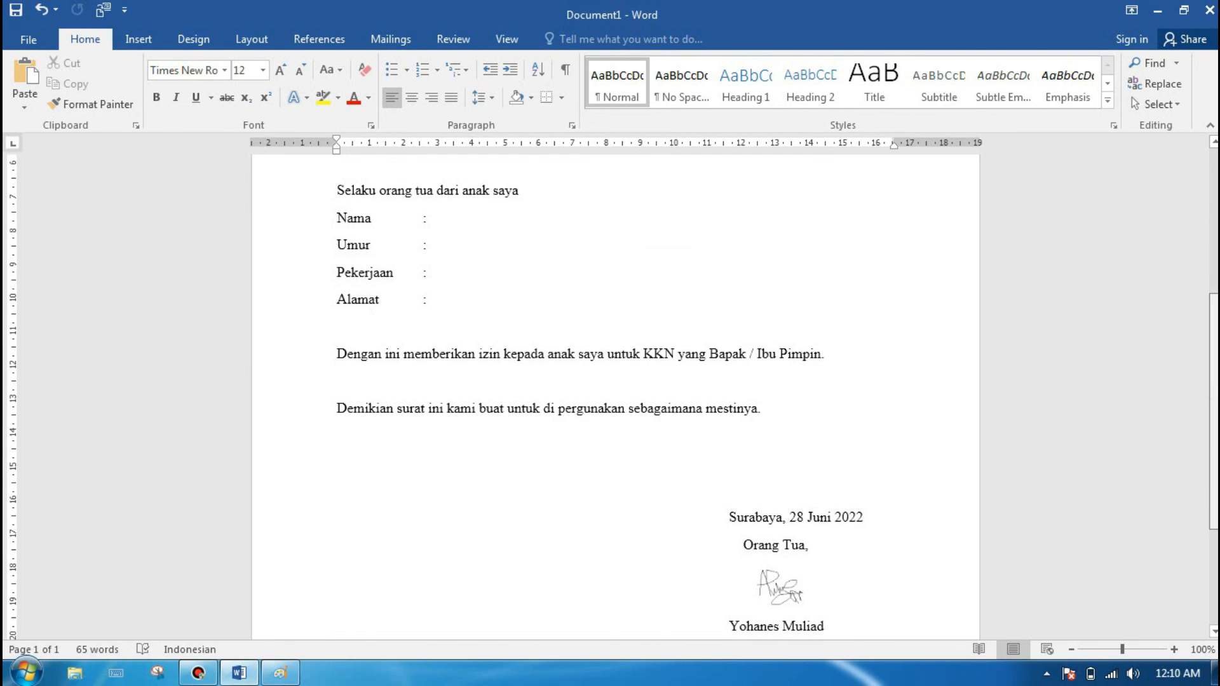
scroll(615, 394, up, 3)
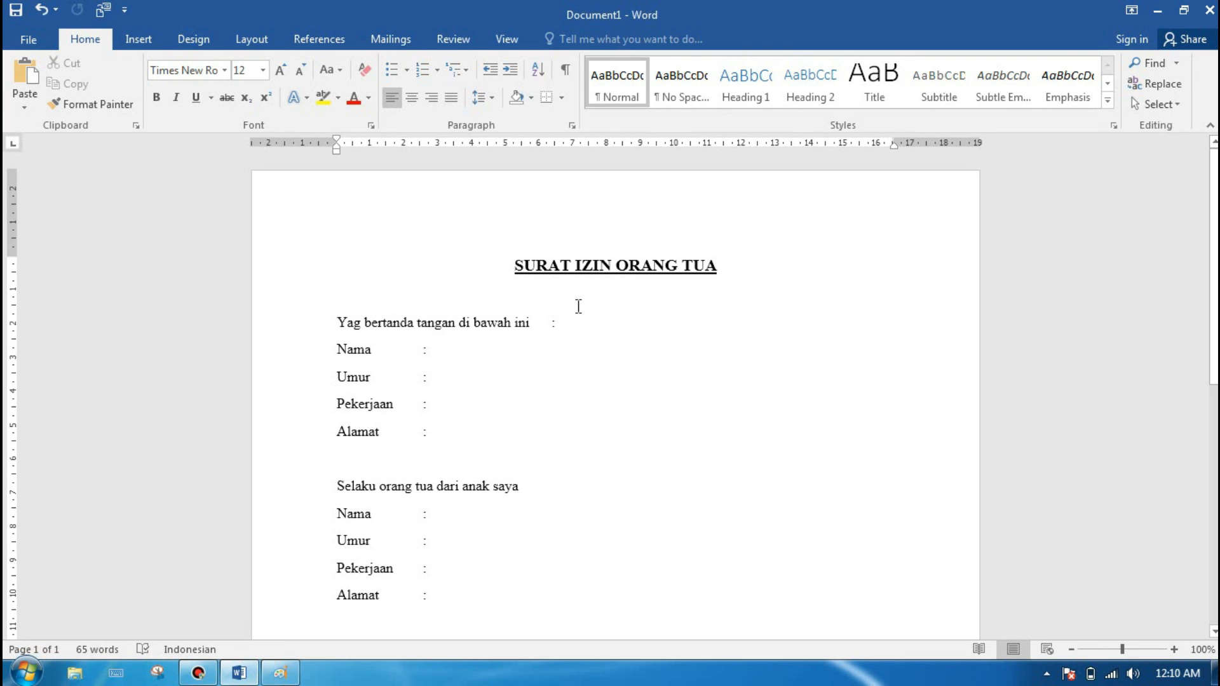
Step: Save the letter as a PDF named "SURAT IZIN ORANG TUA" in the Documents library with standard optimization, opening it after publishing
click(23, 38)
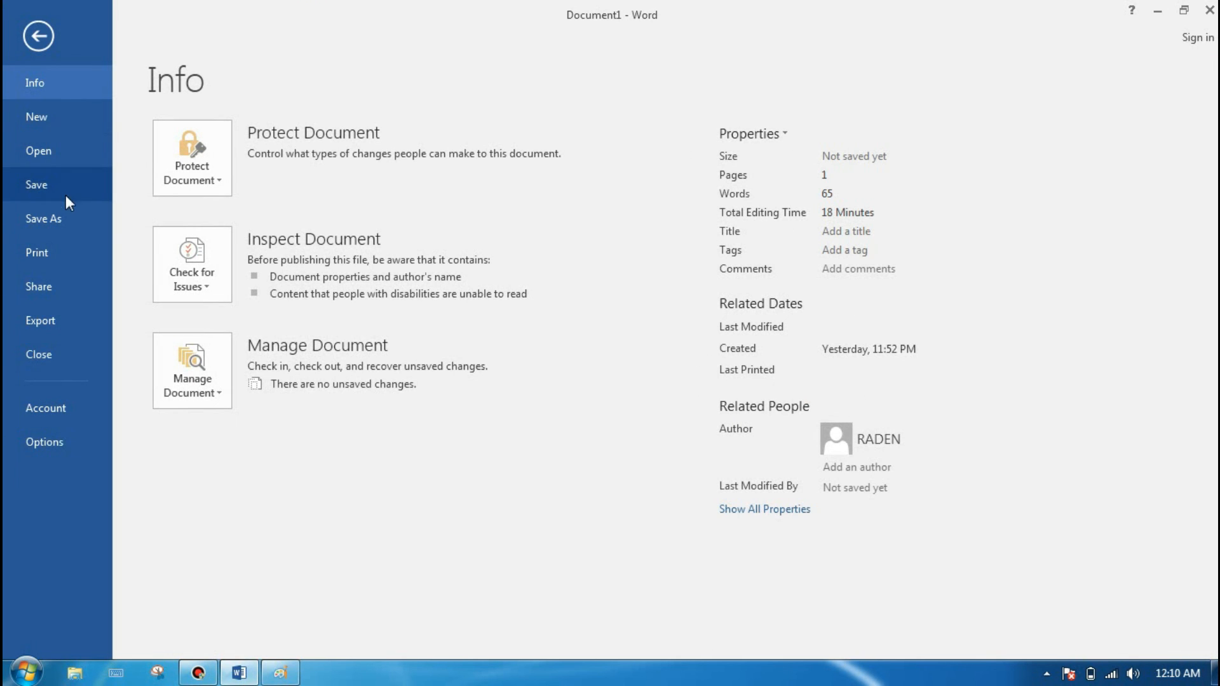
click(62, 212)
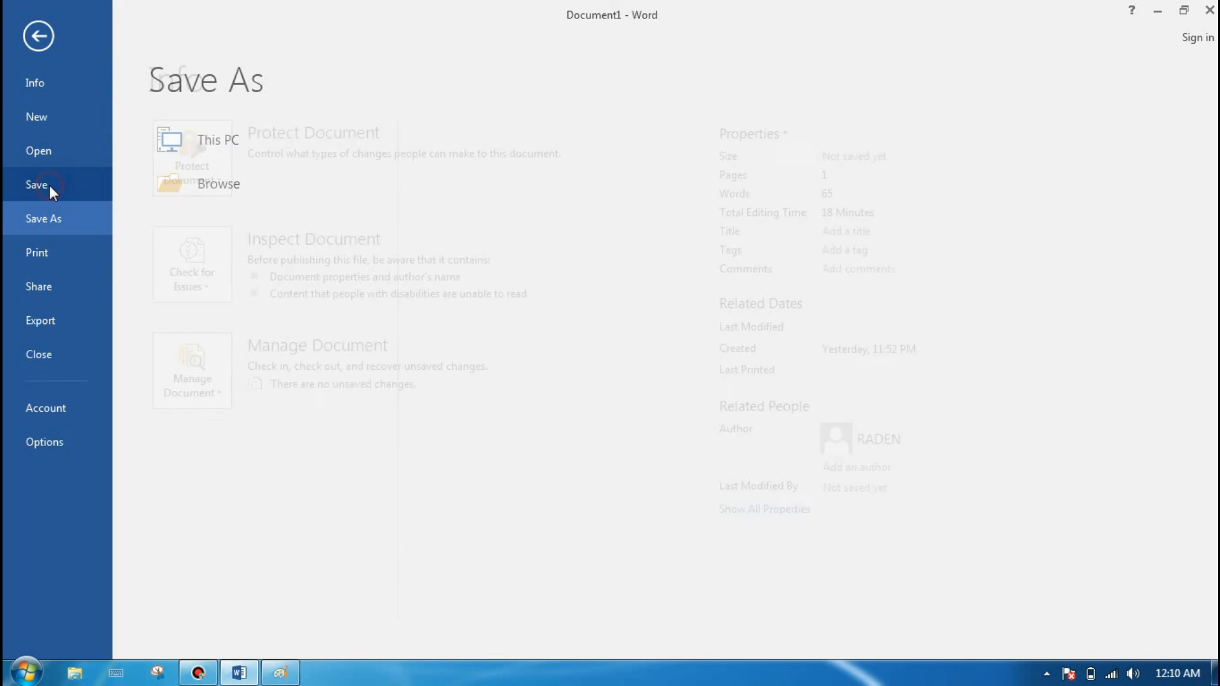
click(177, 184)
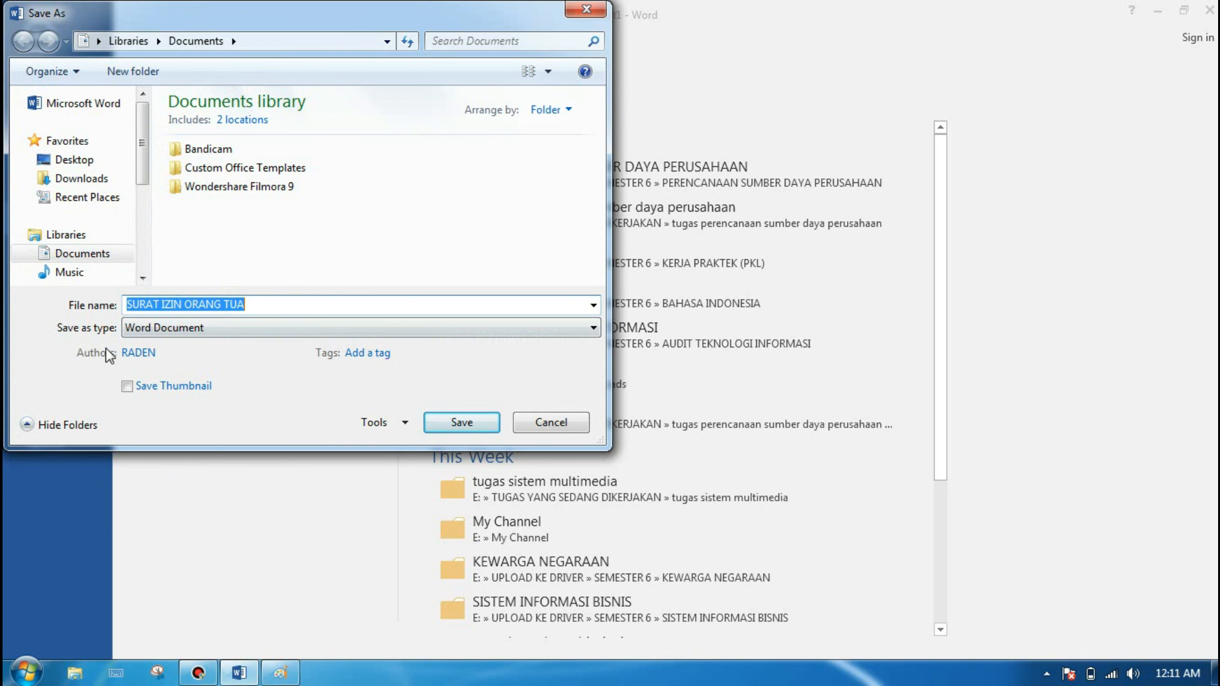
click(178, 329)
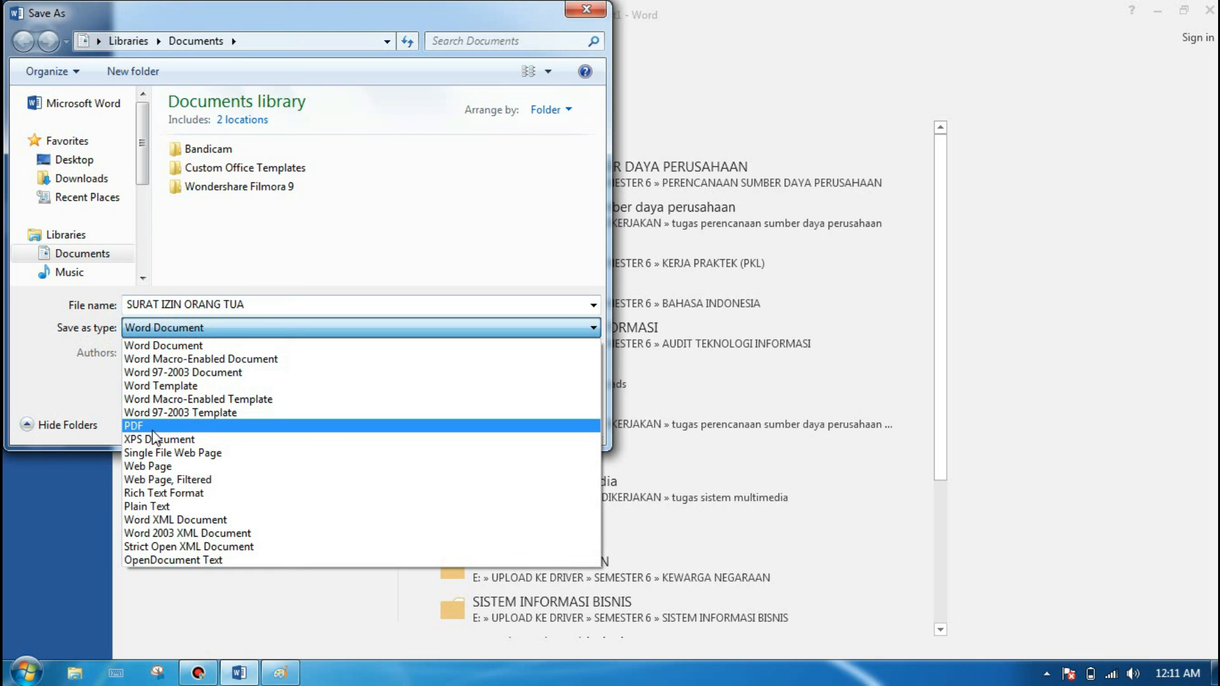
click(186, 326)
click(199, 326)
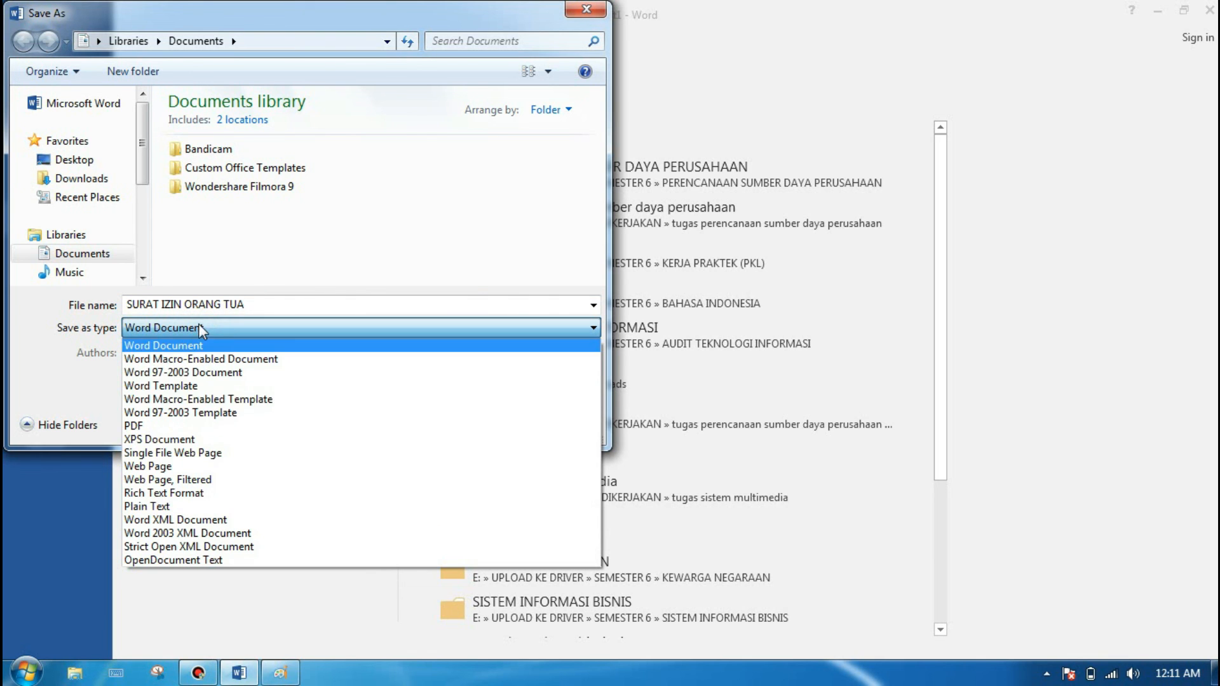
click(144, 426)
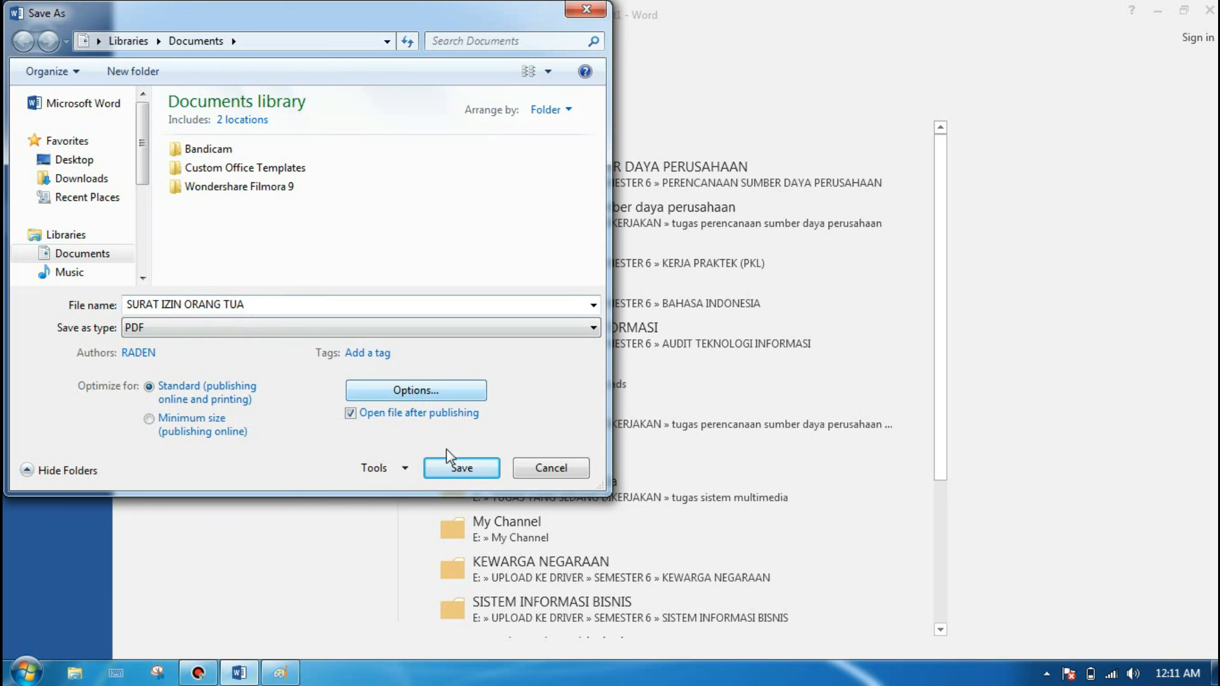
click(471, 468)
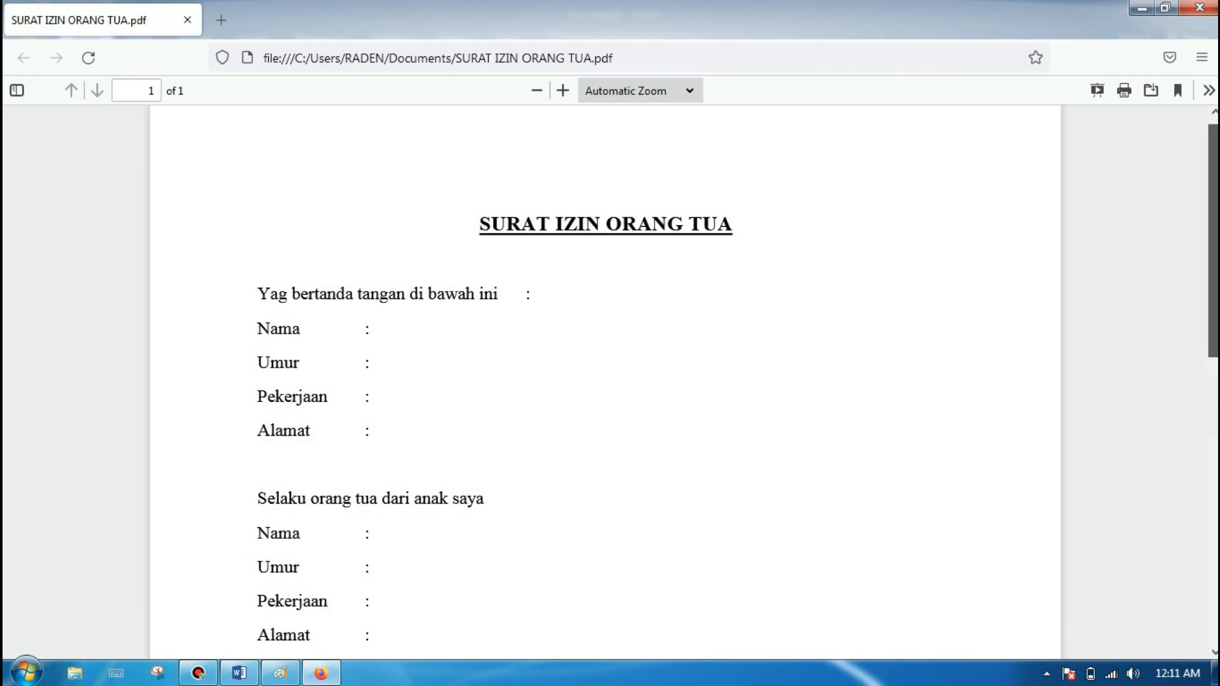
Step: Check the published PDF from the title down to the signature and return to its beginning
scroll(847, 252, down, 3)
scroll(1194, 452, down, 6)
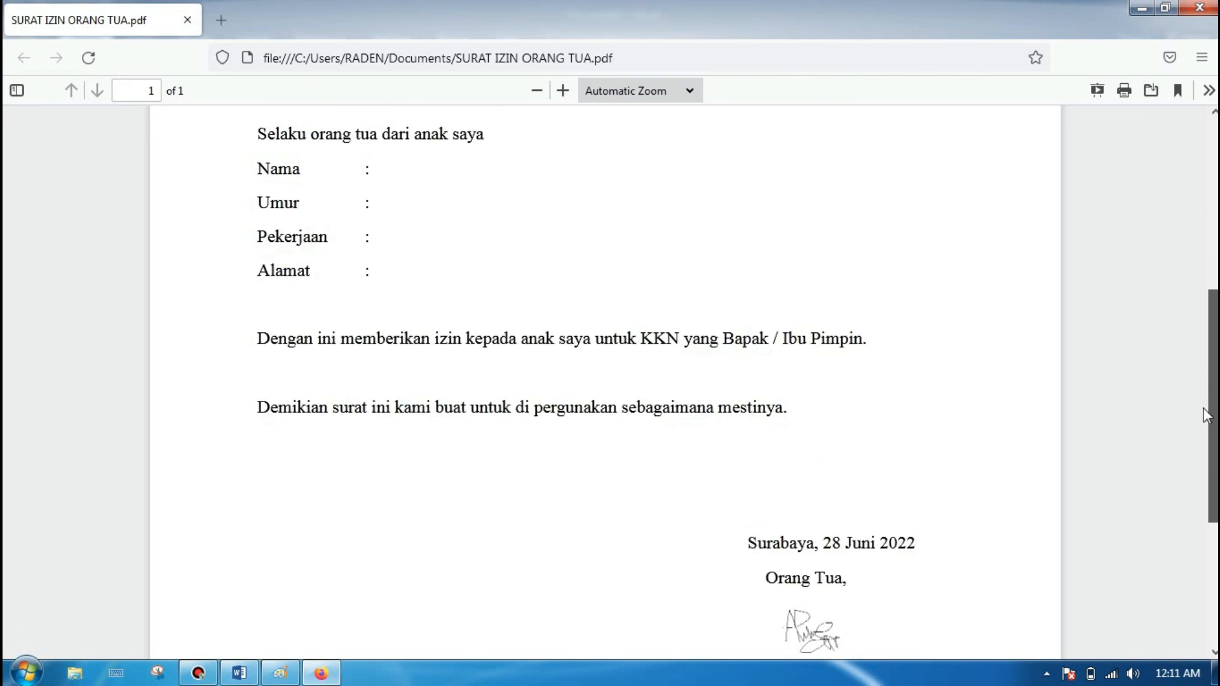
drag(1191, 448, 1206, 74)
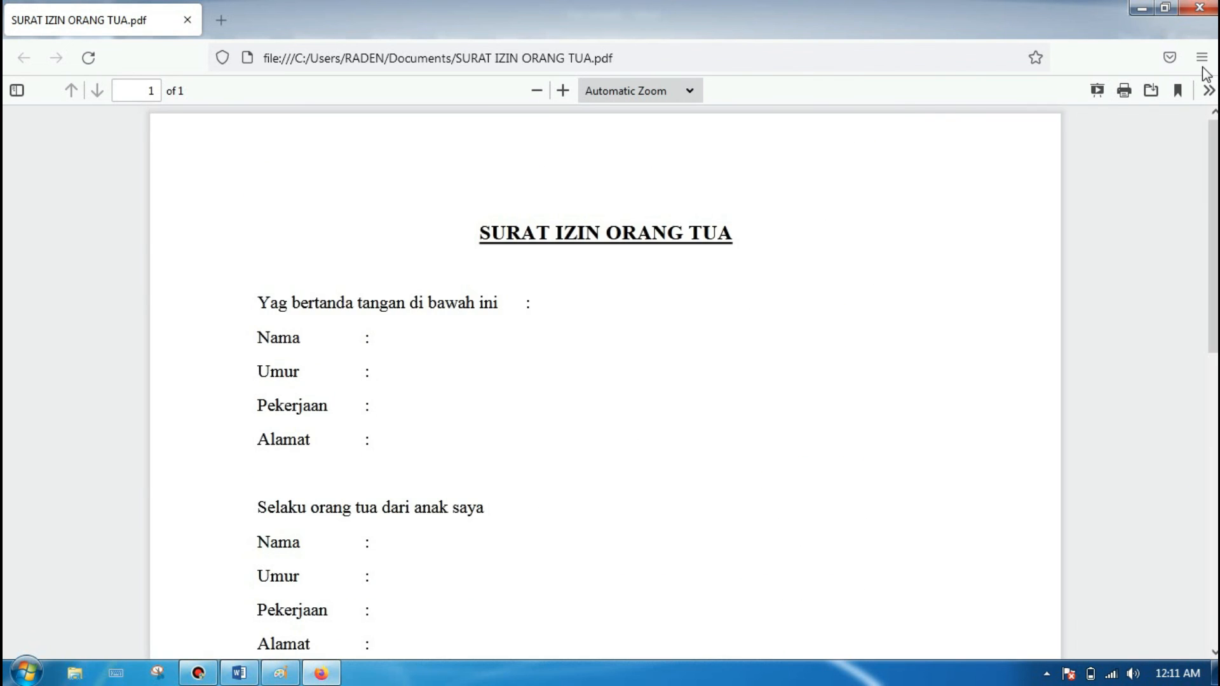